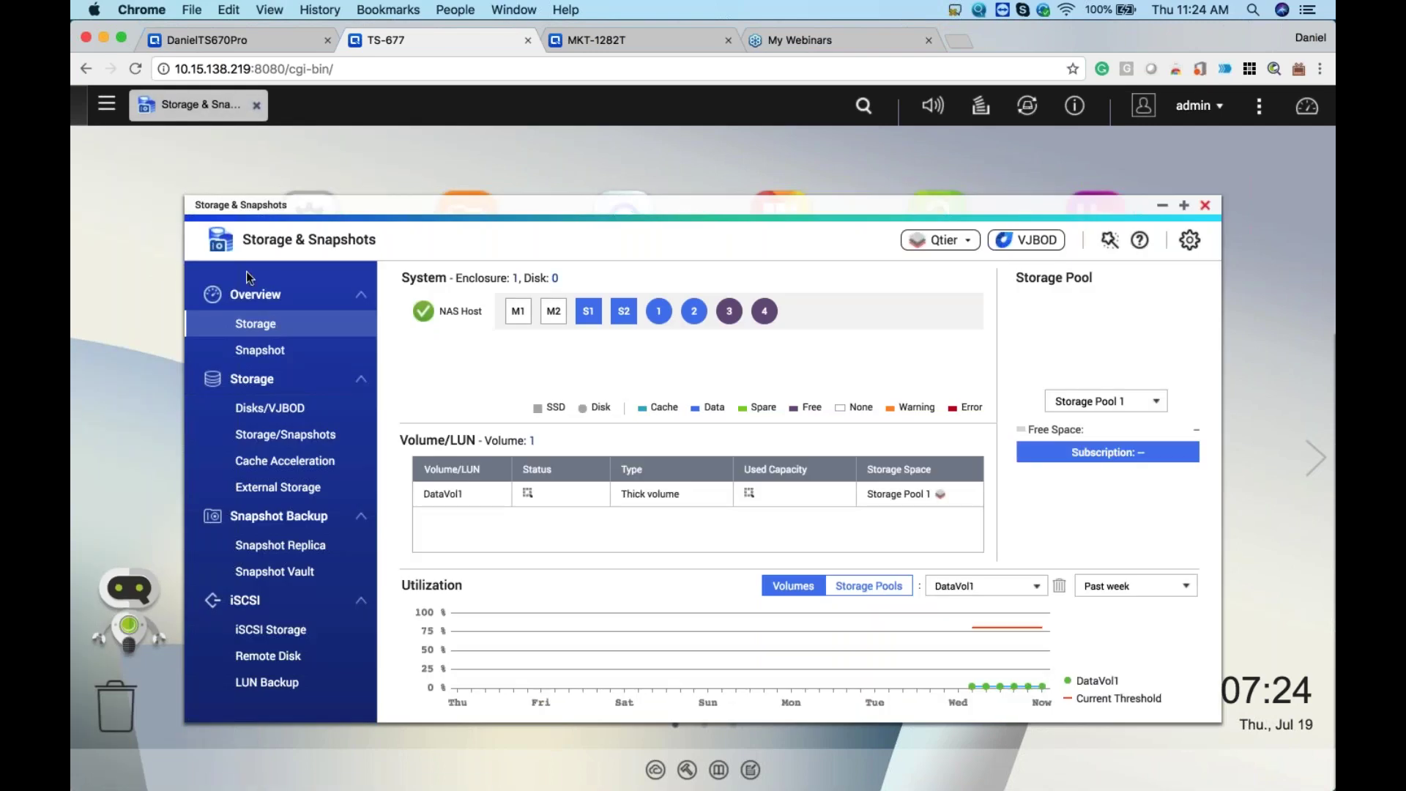
# Step: Review the storage overview, covering the system disks, the DataVol1 volume, Storage Pool 1 and its utilization
pyautogui.click(253, 296)
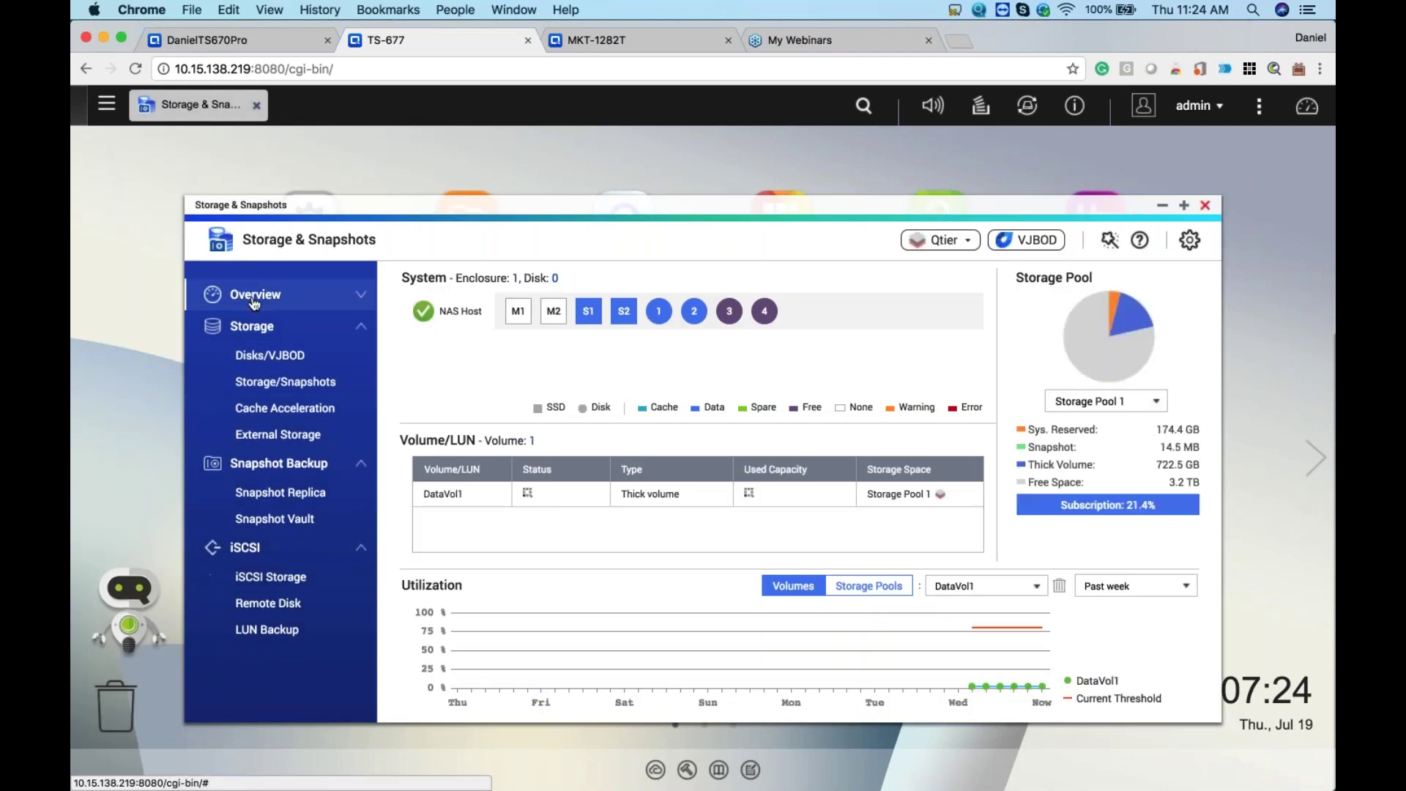
pyautogui.click(254, 298)
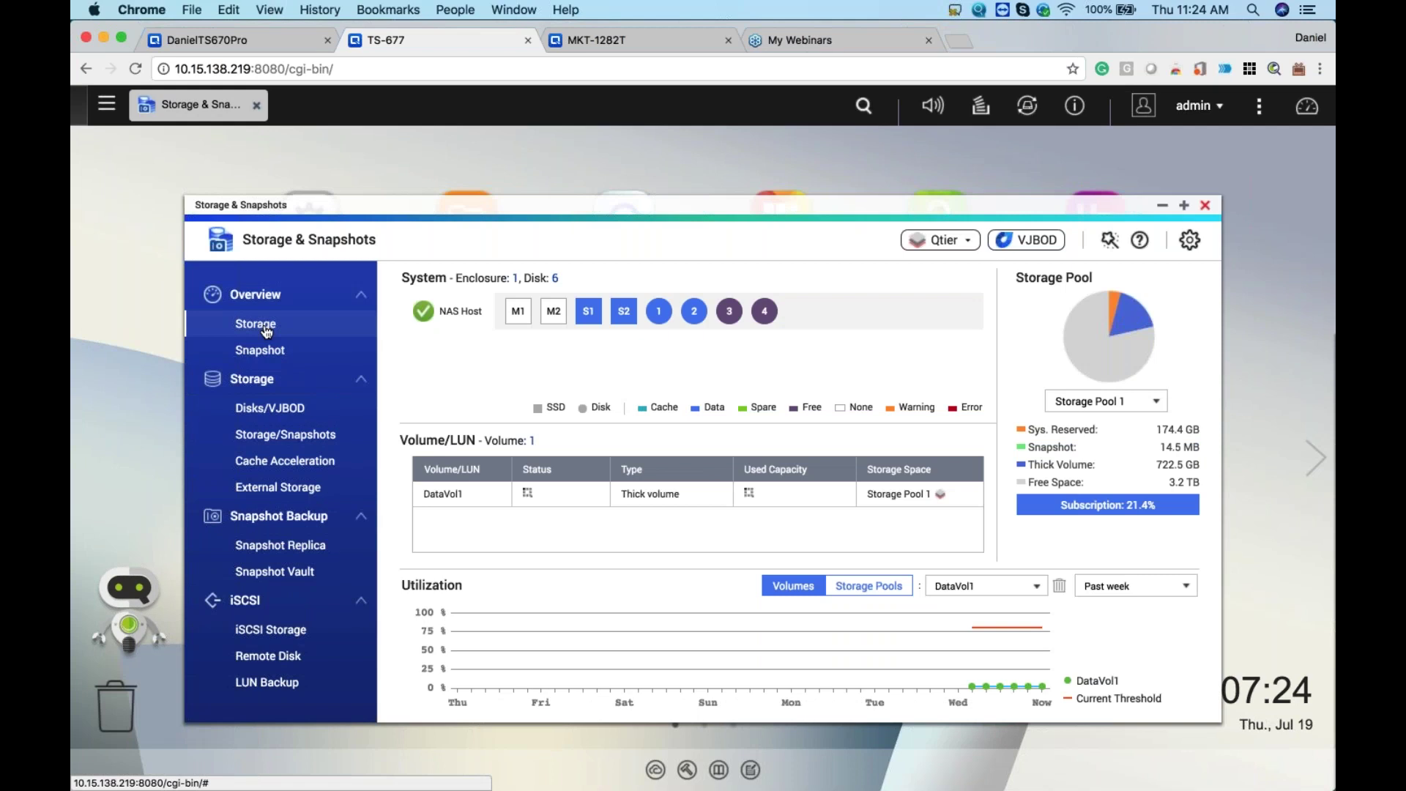
pyautogui.click(266, 328)
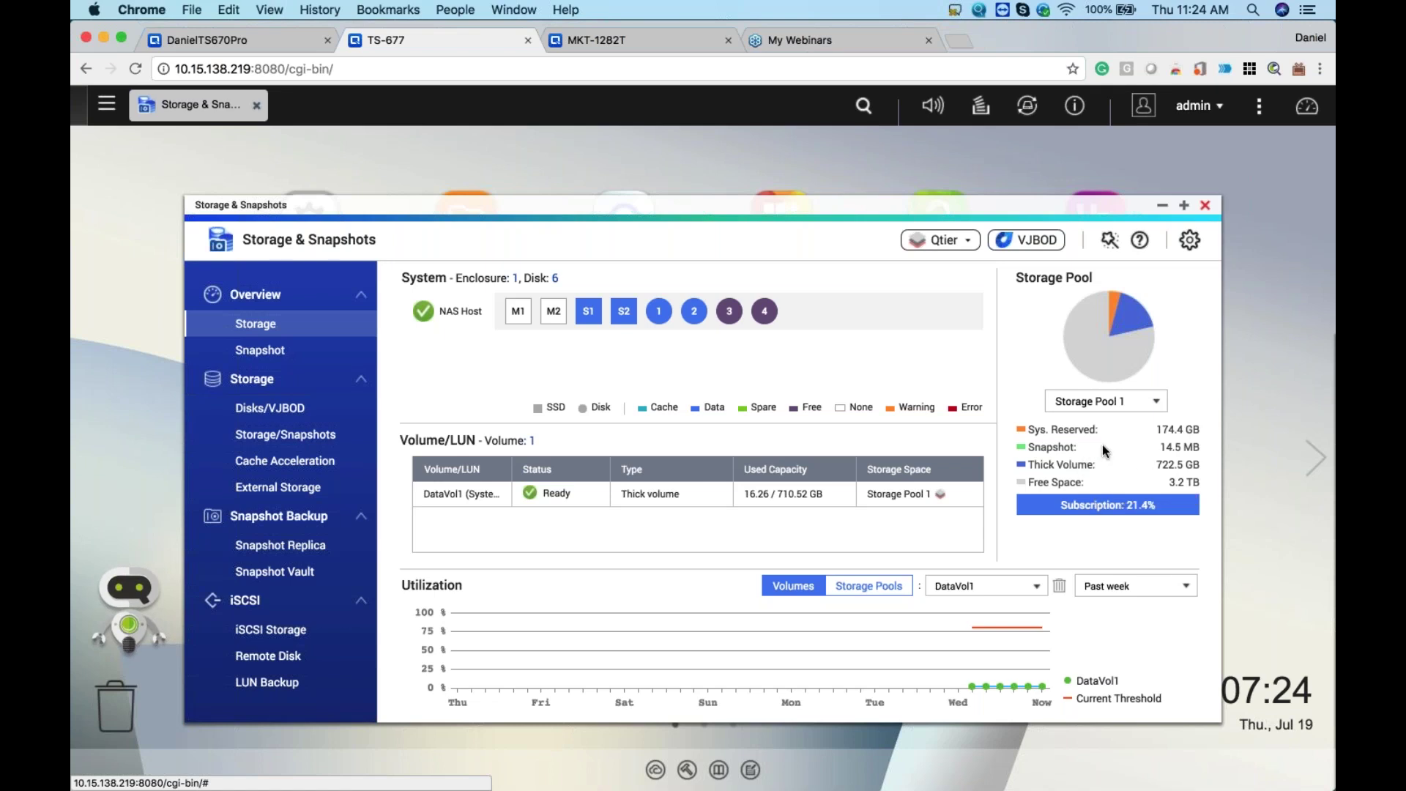
pyautogui.moveTo(1041, 686)
# Step: Inspect the SMART information of SSD 1 and Disk 1 in the disk health details, and close them
pyautogui.click(269, 412)
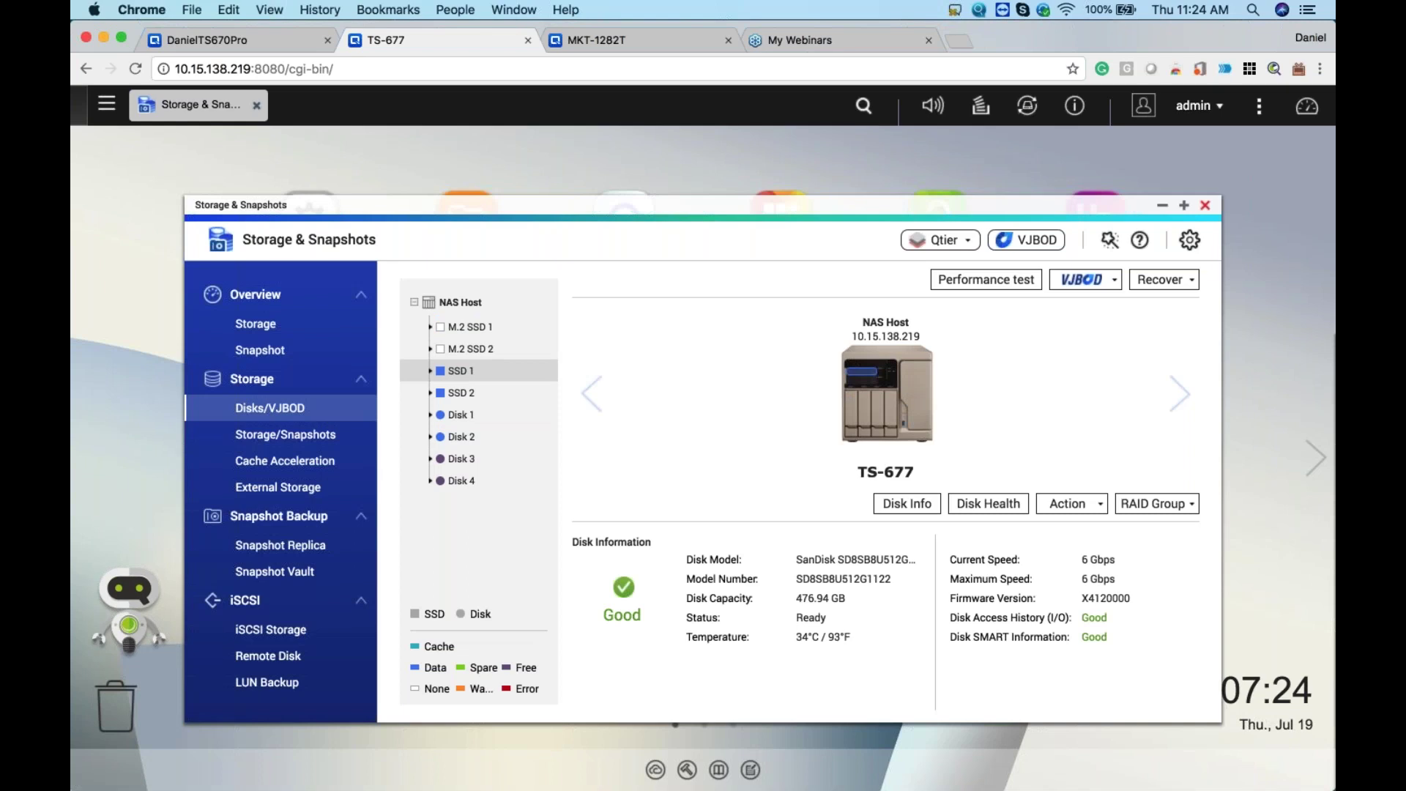
pyautogui.click(986, 505)
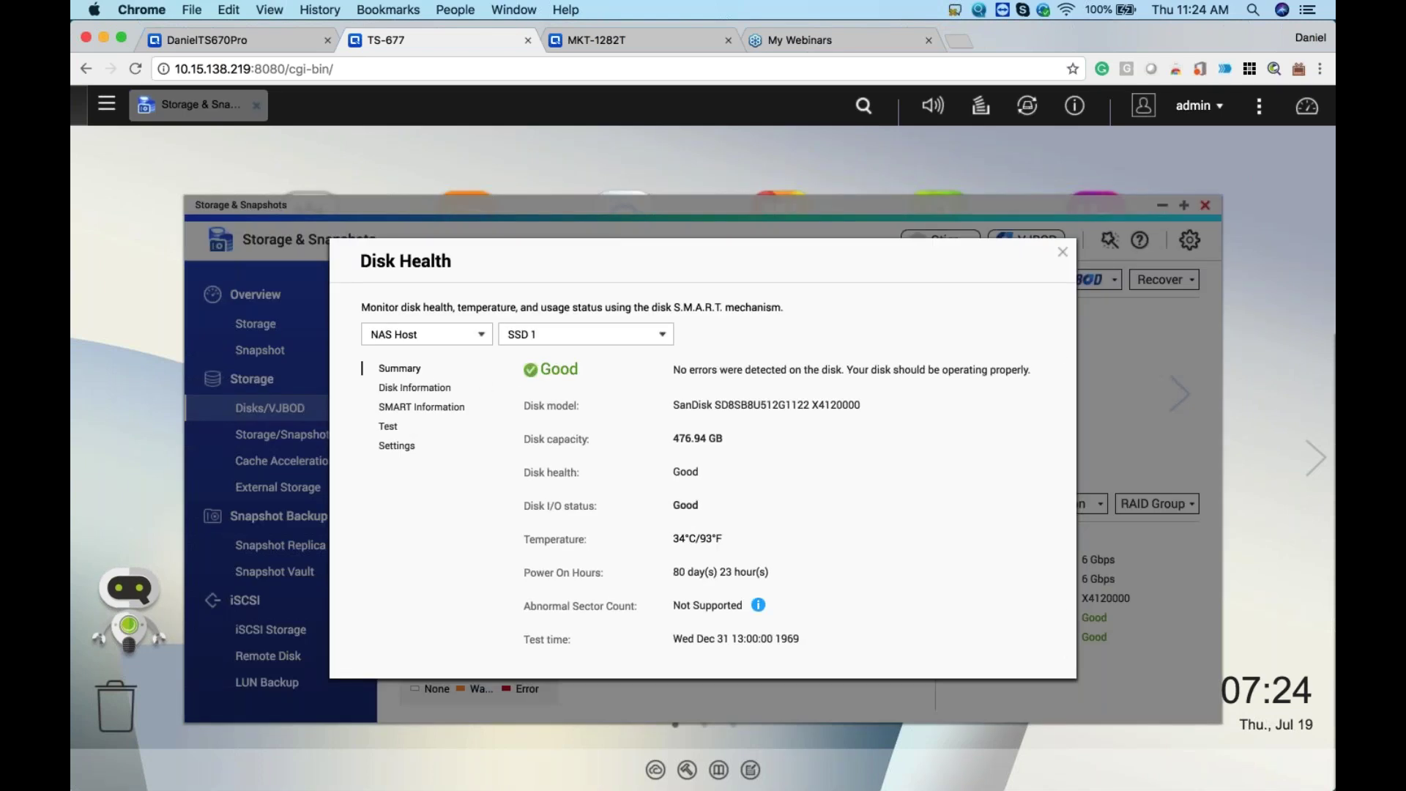
pyautogui.click(442, 408)
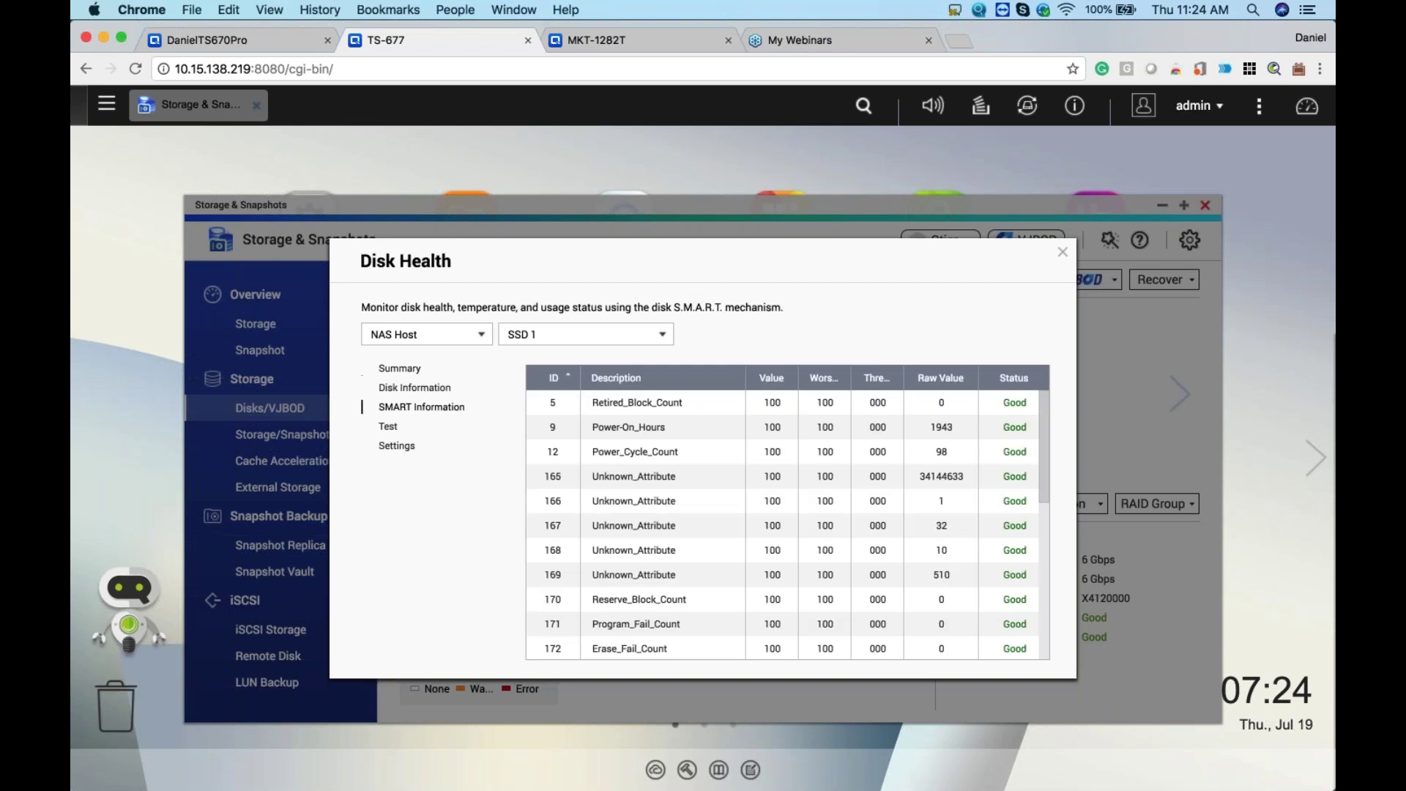
pyautogui.scroll(-10, 675, 464)
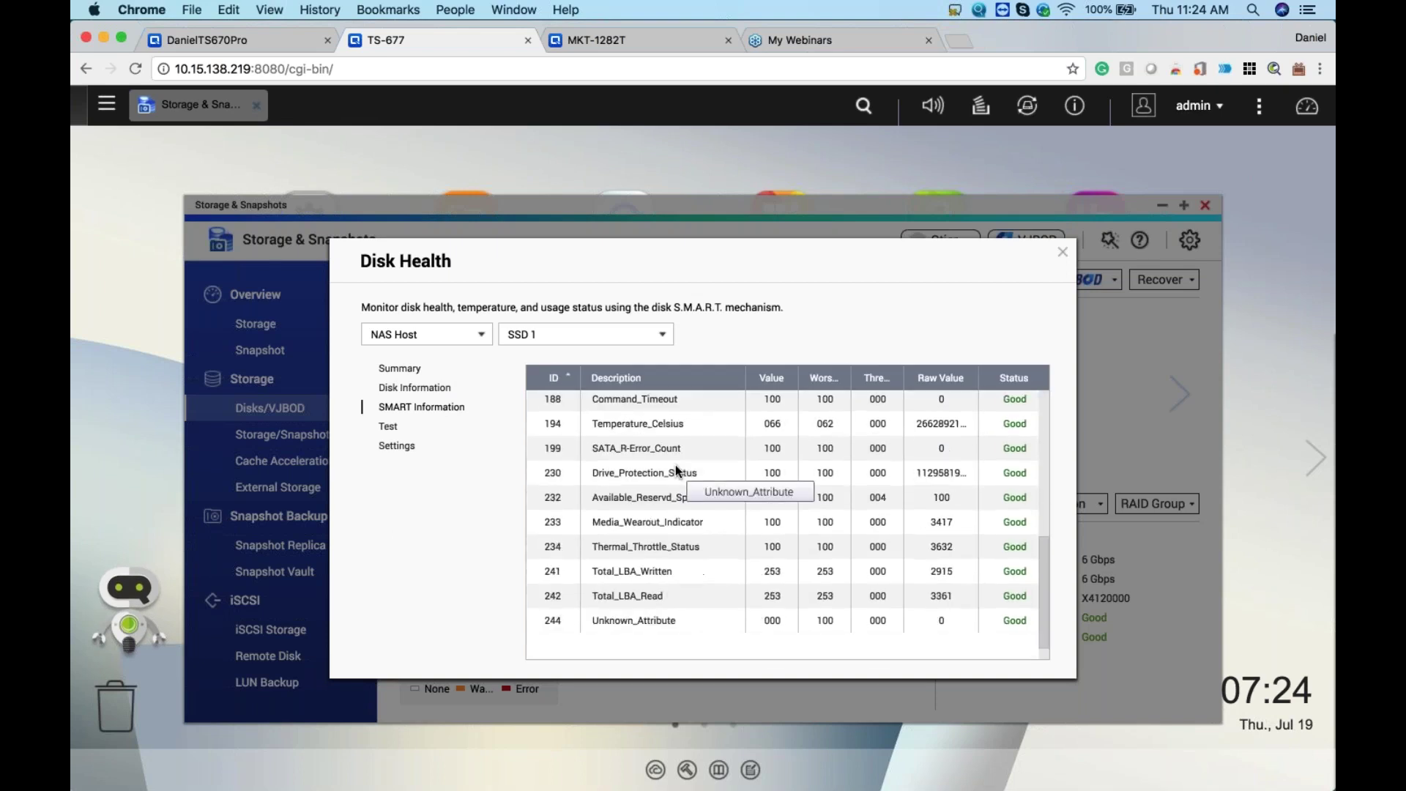
pyautogui.scroll(10, 675, 464)
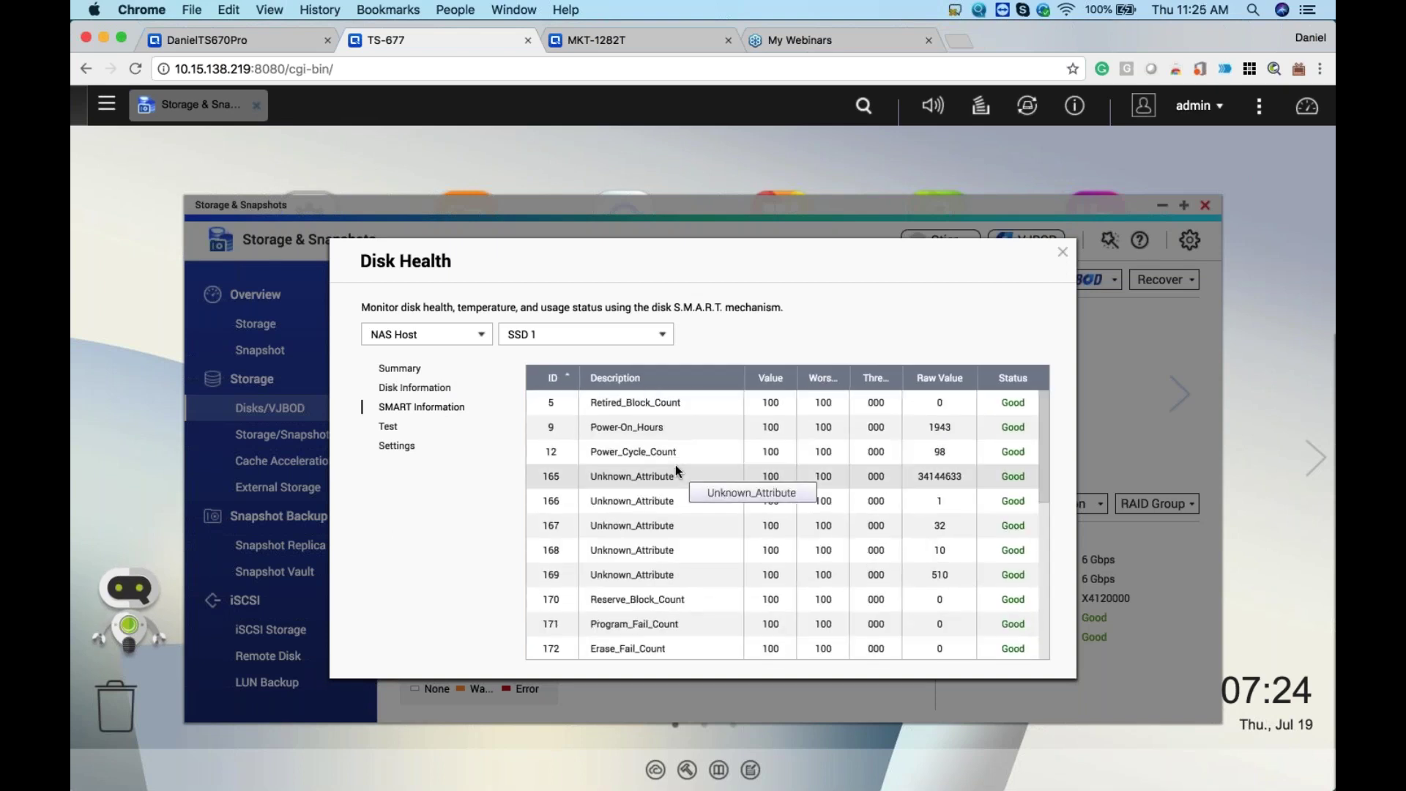
pyautogui.click(656, 335)
pyautogui.click(659, 396)
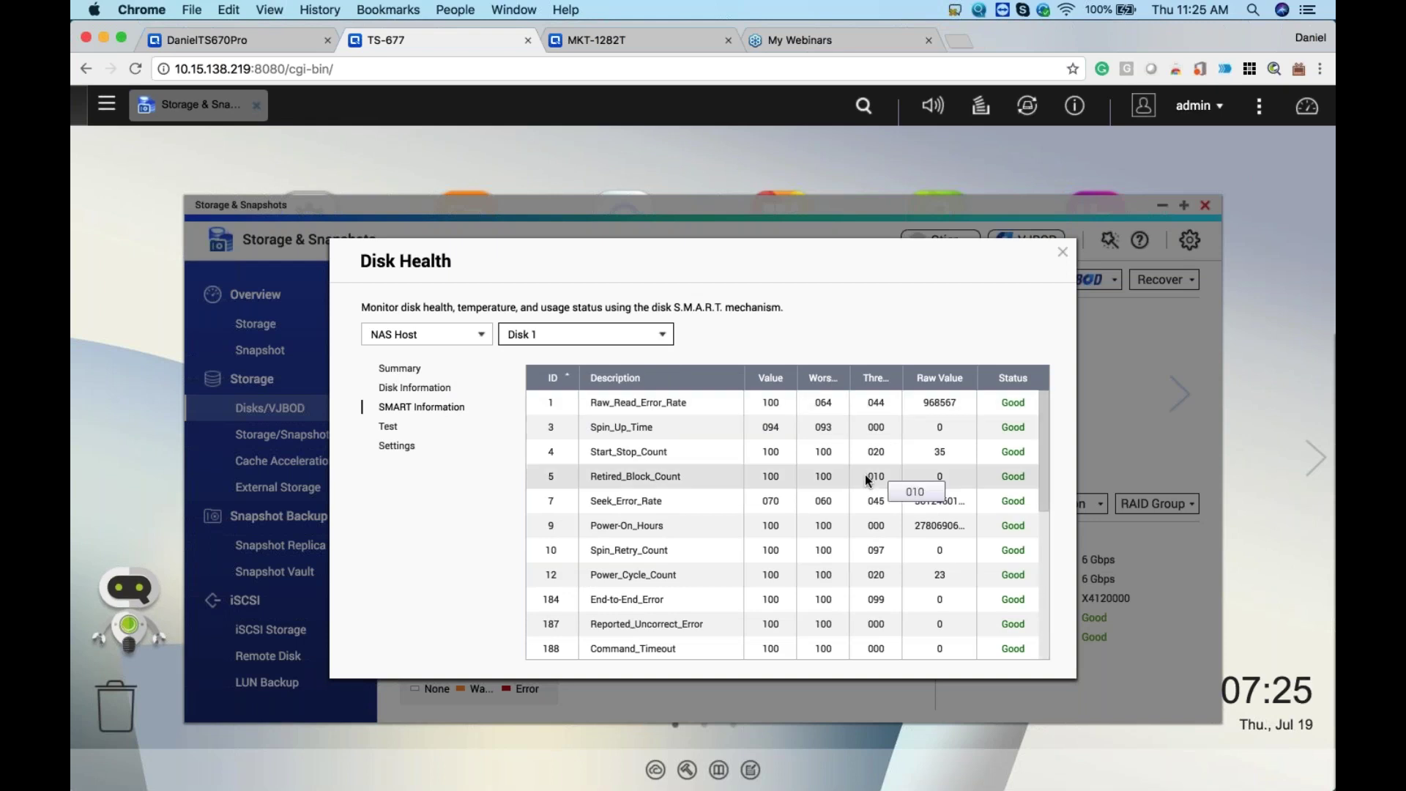
pyautogui.click(1063, 252)
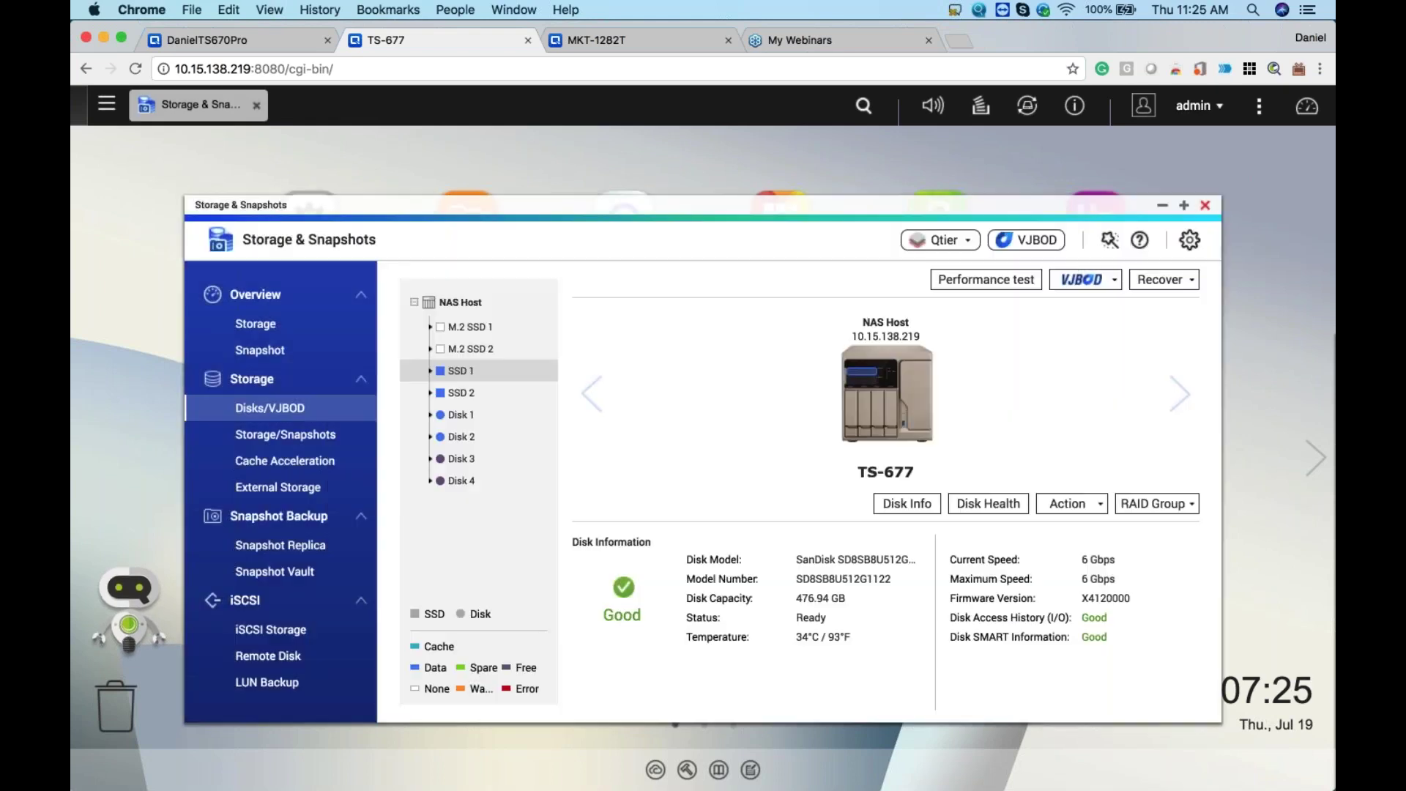
# Step: Look through Storage Pool 1, its DataVol1 volume and the options for creating new storage
pyautogui.click(255, 434)
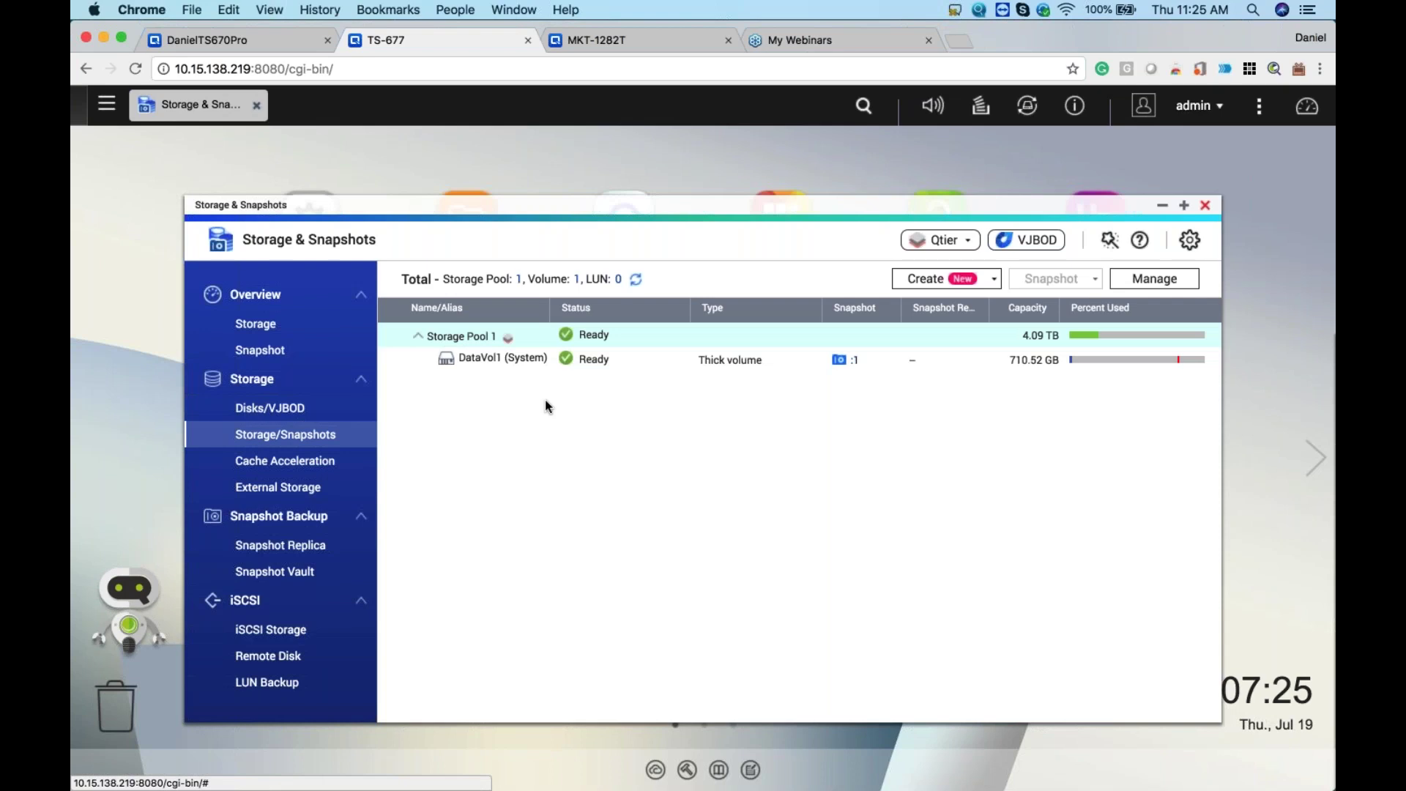
pyautogui.click(477, 359)
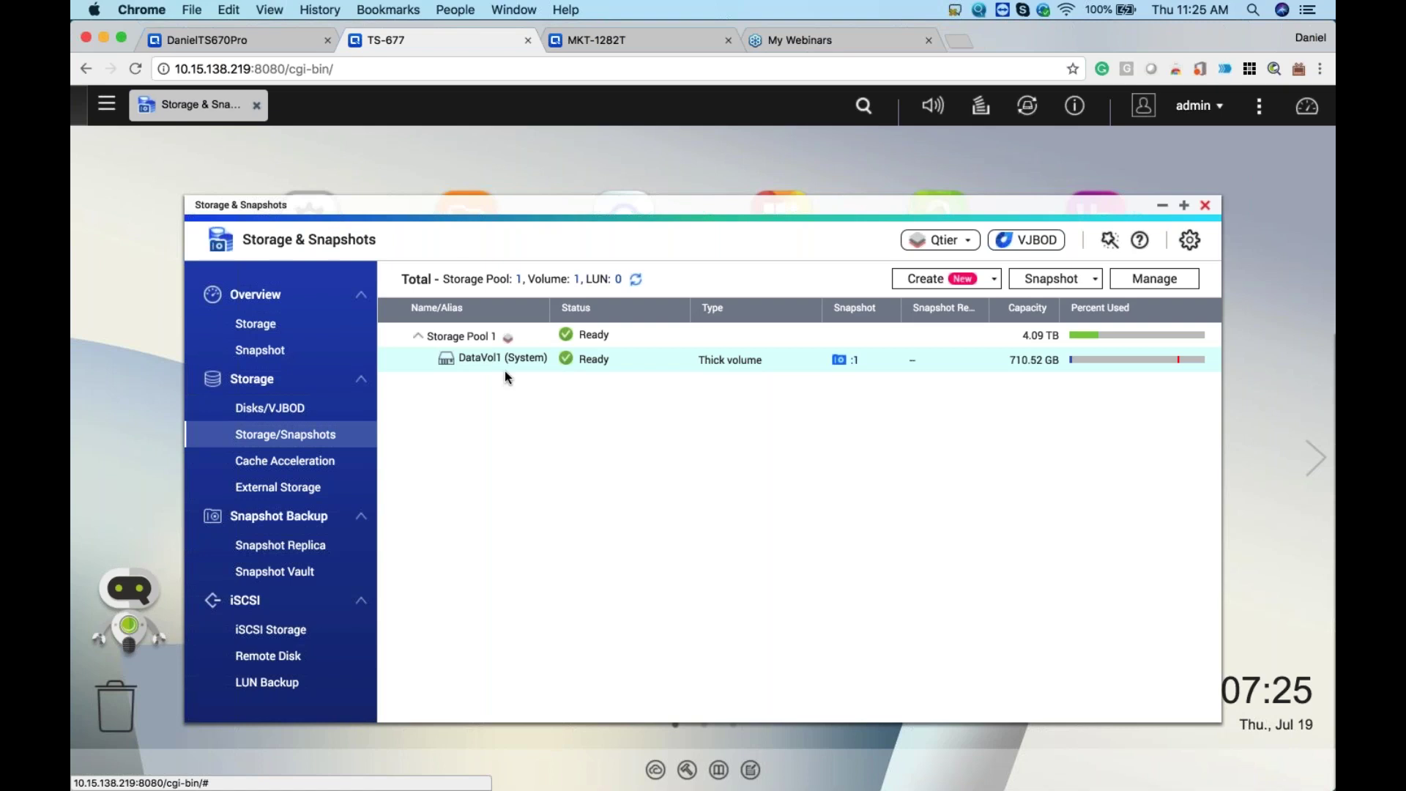
pyautogui.doubleClick(466, 335)
pyautogui.click(925, 278)
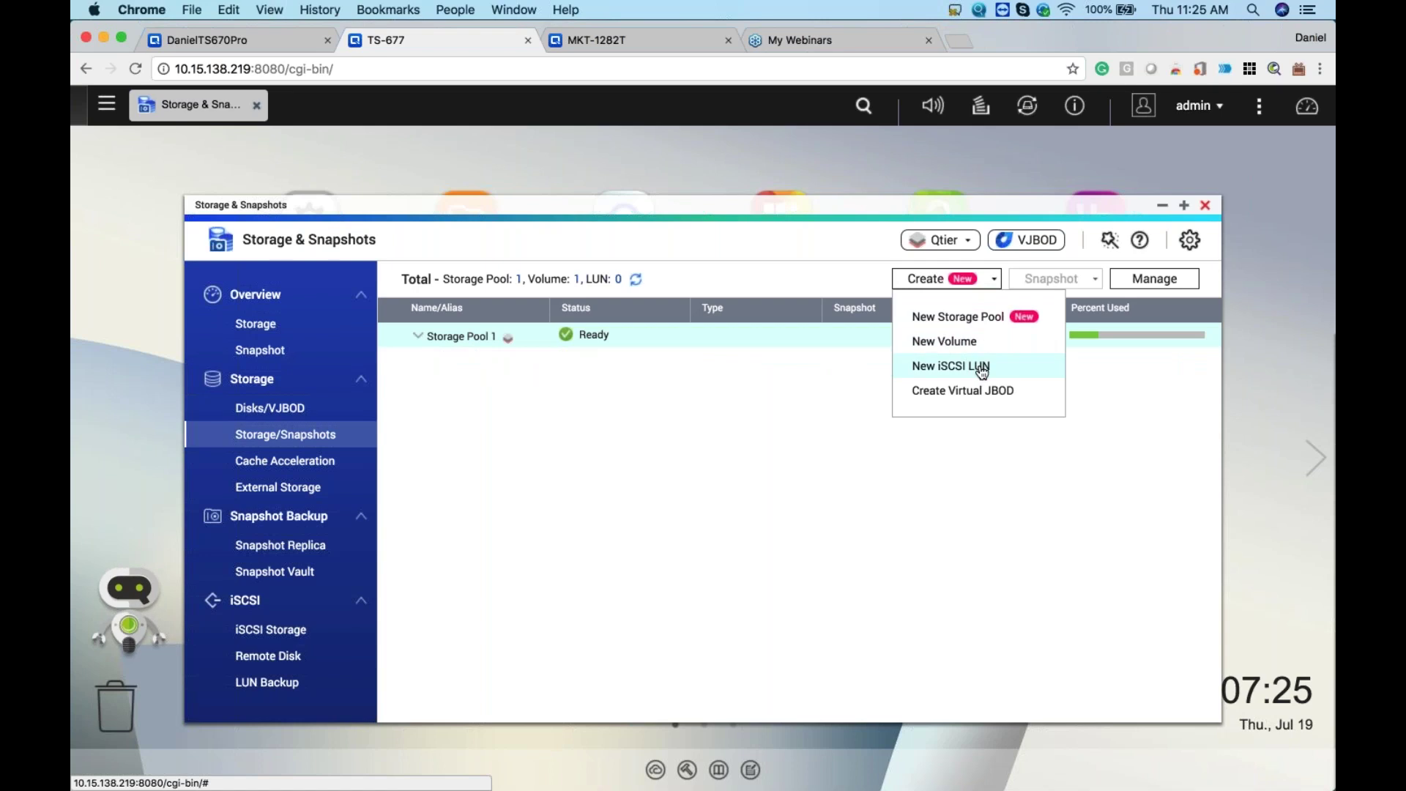
pyautogui.click(681, 462)
# Step: Examine the RAID groups of Storage Pool 1 and its expansion methods, and leave without expanding the pool
pyautogui.click(1155, 283)
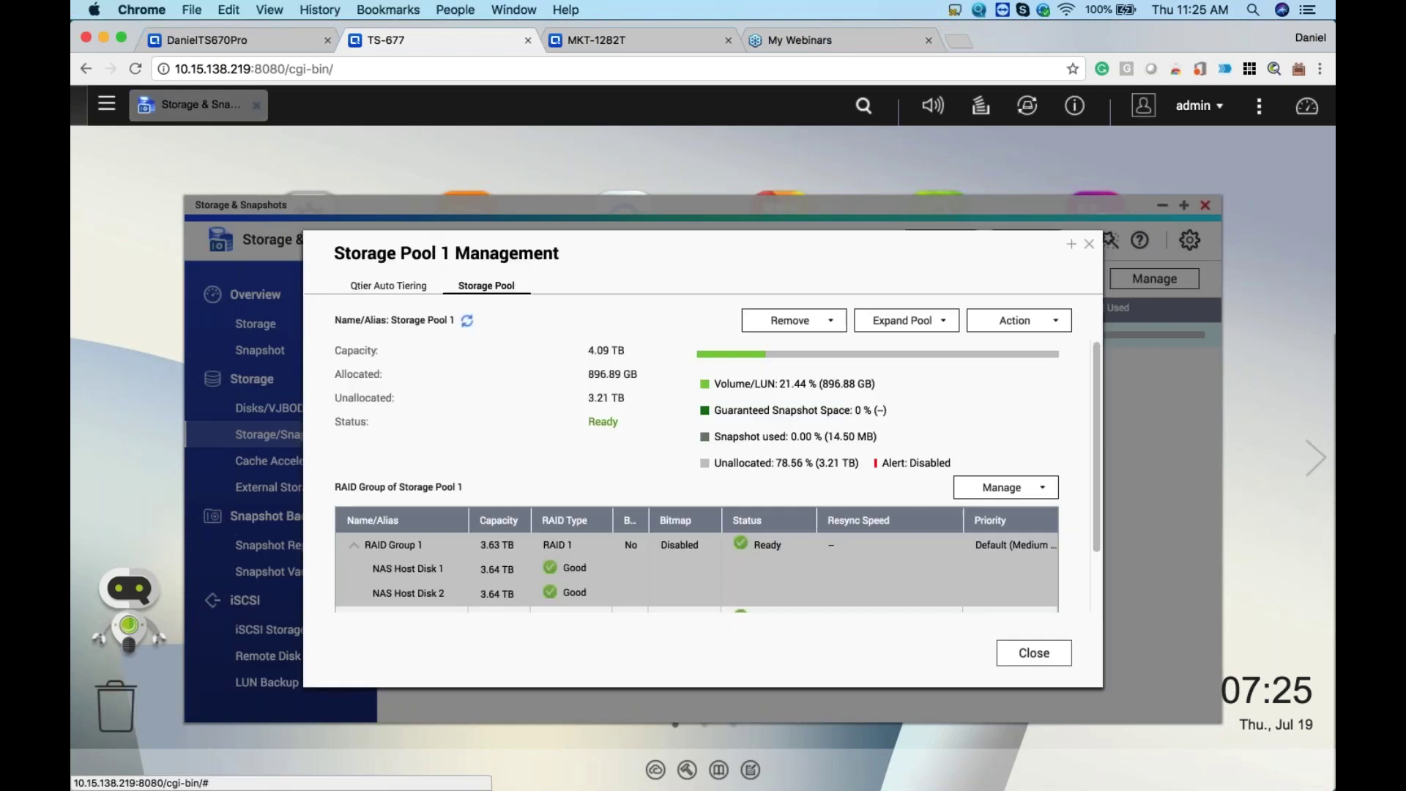
pyautogui.scroll(-2, 543, 414)
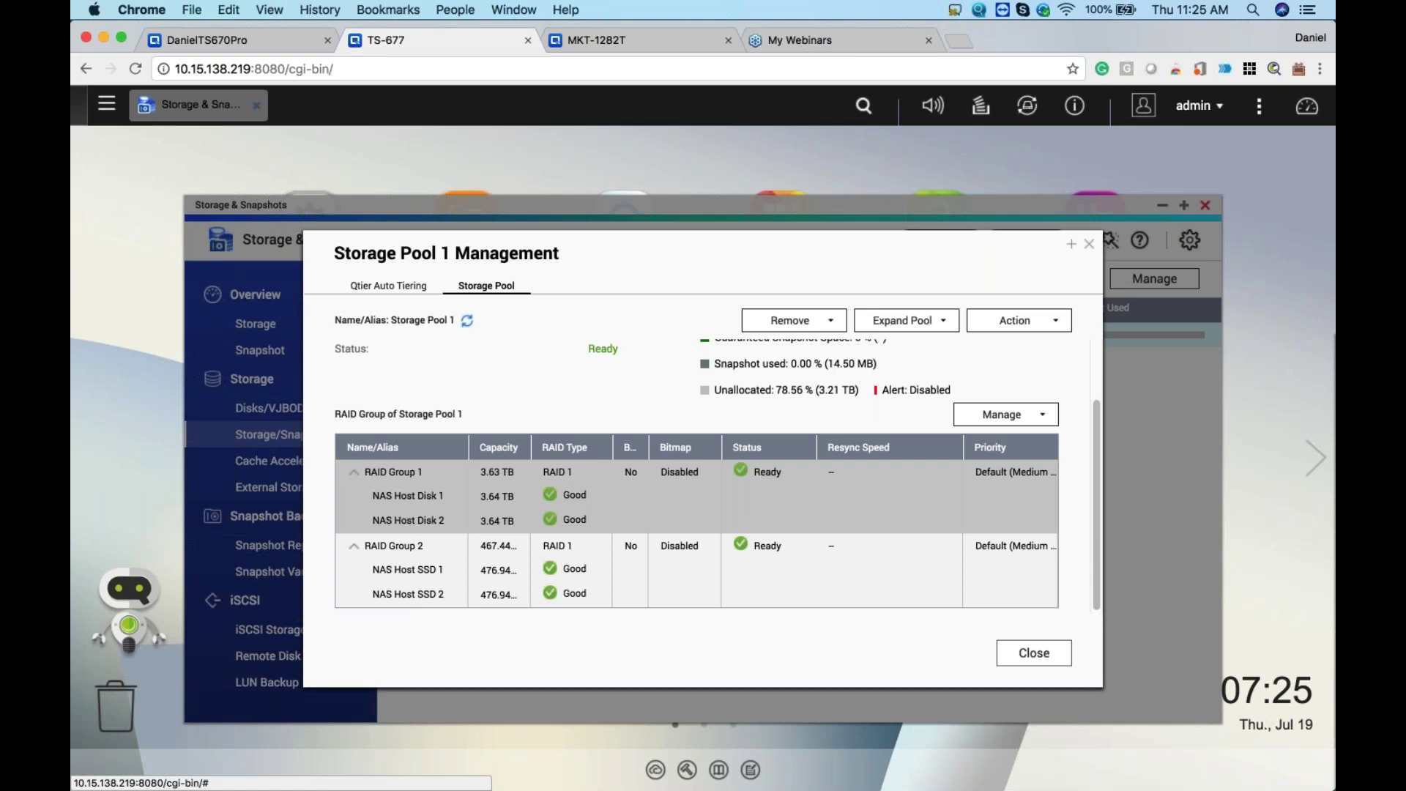
pyautogui.click(935, 324)
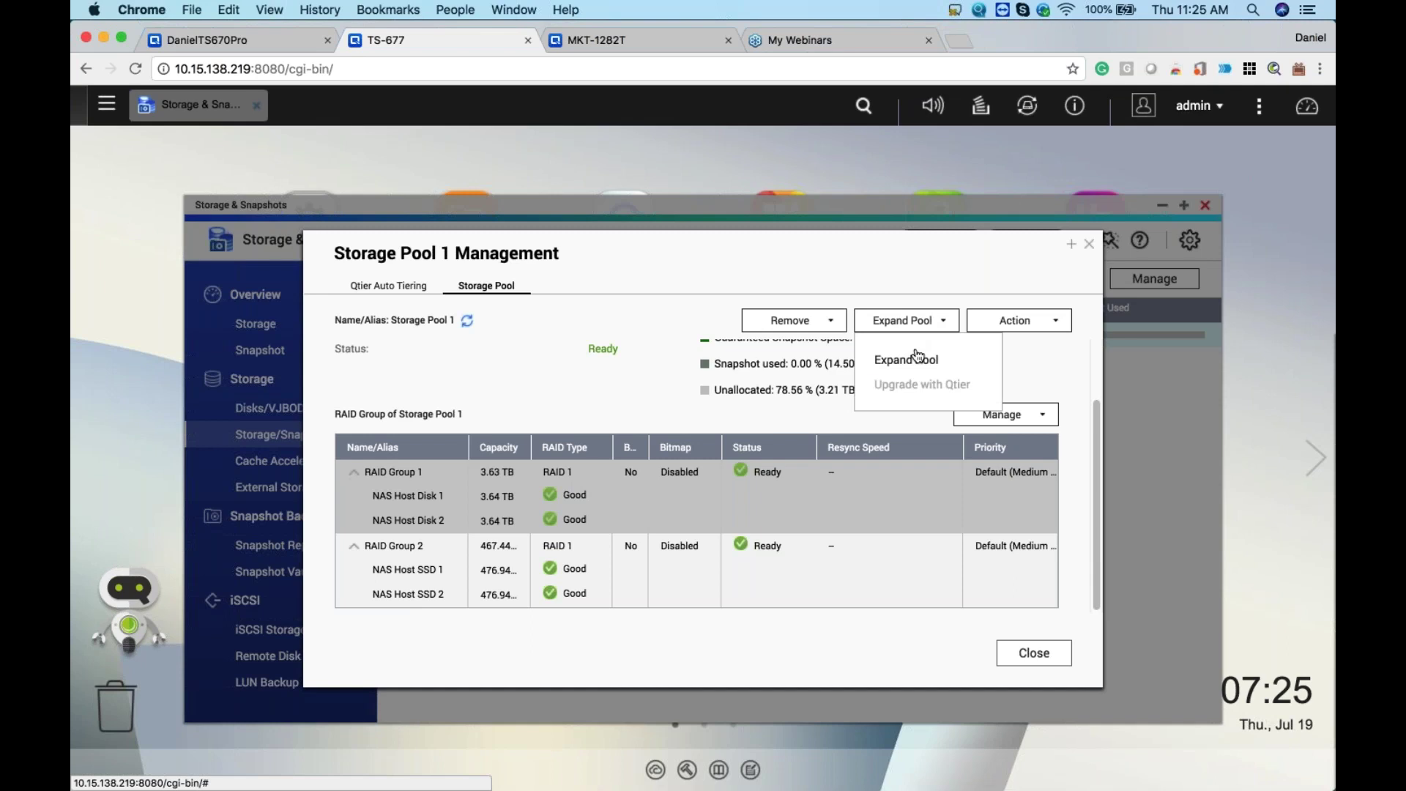
pyautogui.click(917, 359)
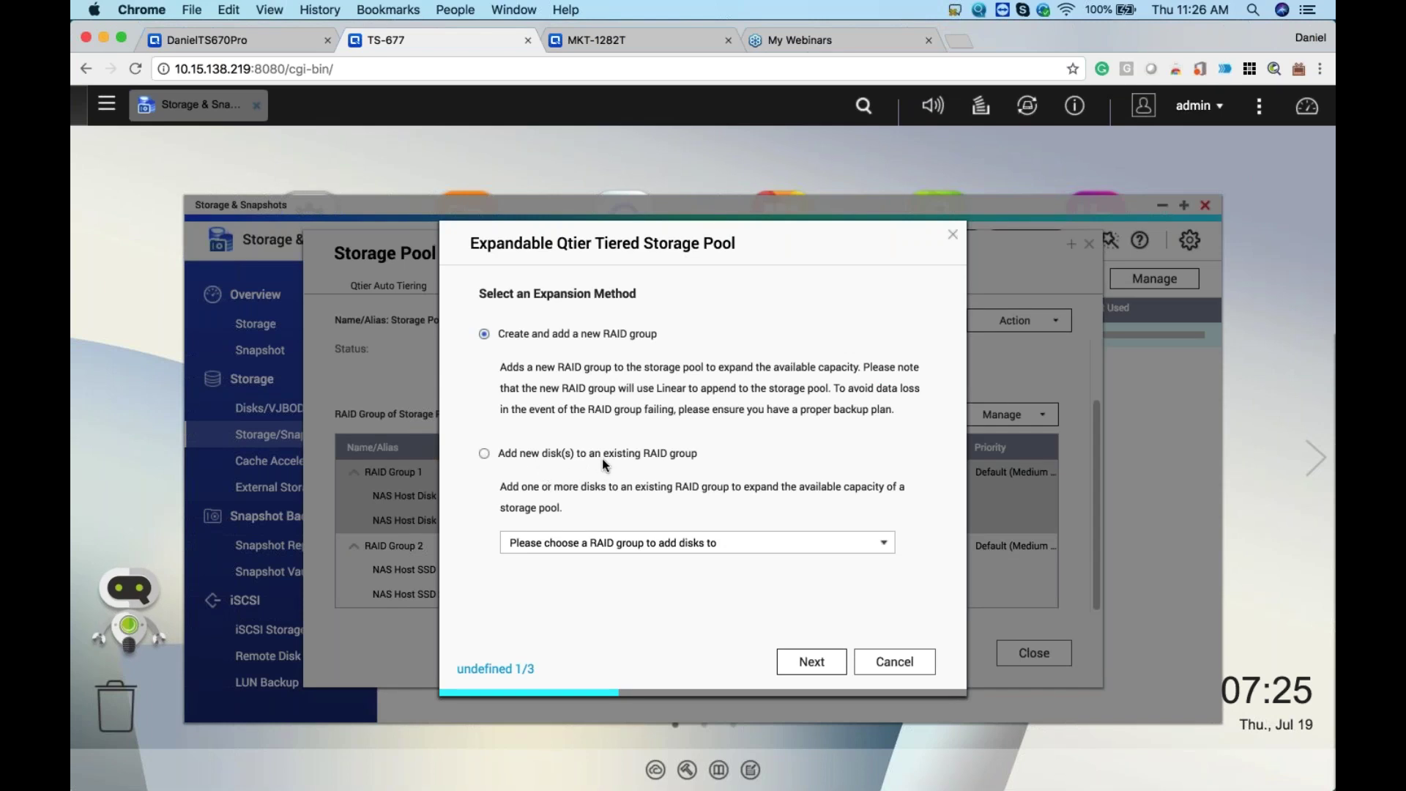
pyautogui.click(952, 234)
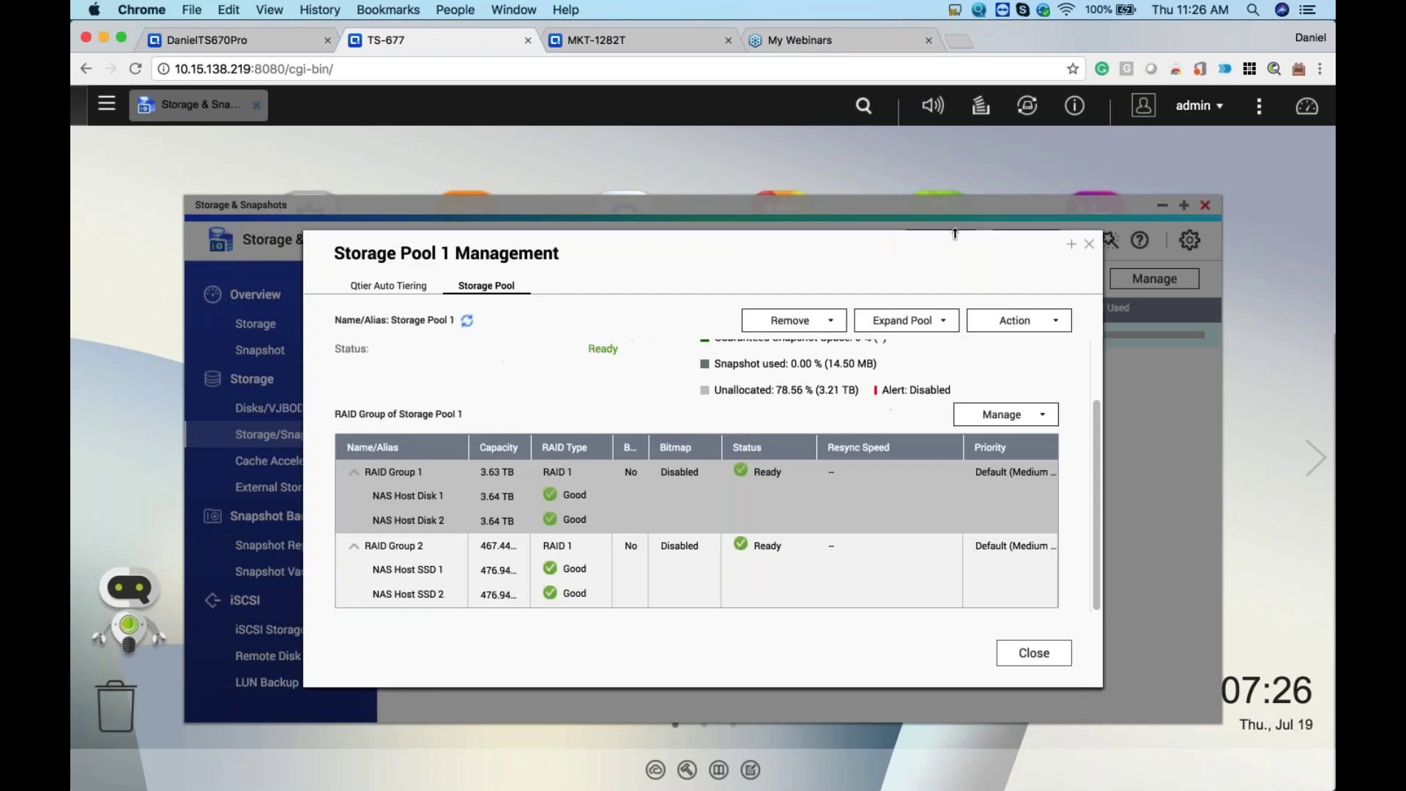
pyautogui.click(1089, 243)
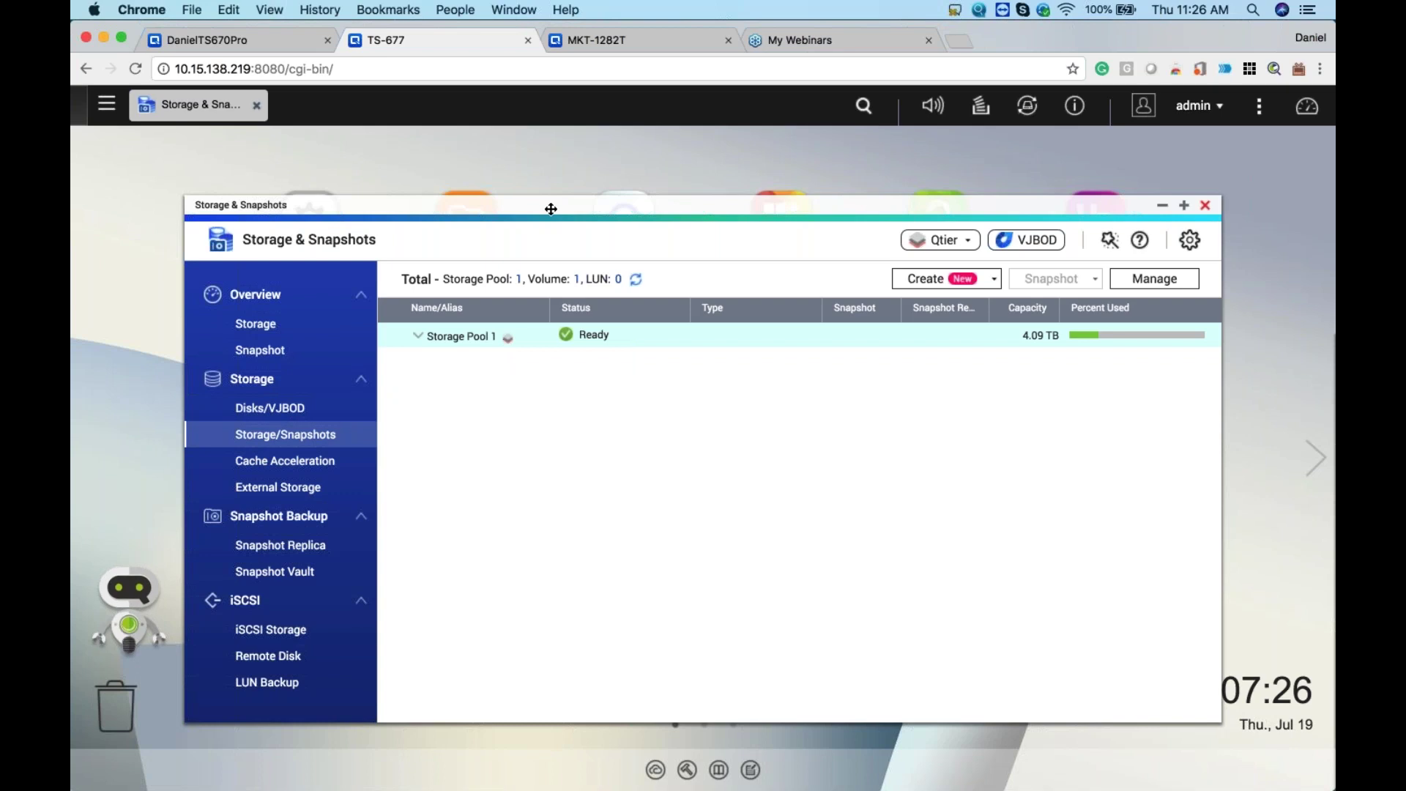
# Step: Open File Station, disable auto-tiering on the Download folder of DataVol1, and enable it again
pyautogui.moveTo(551, 209); pyautogui.dragTo(532, 323)
pyautogui.click(466, 224)
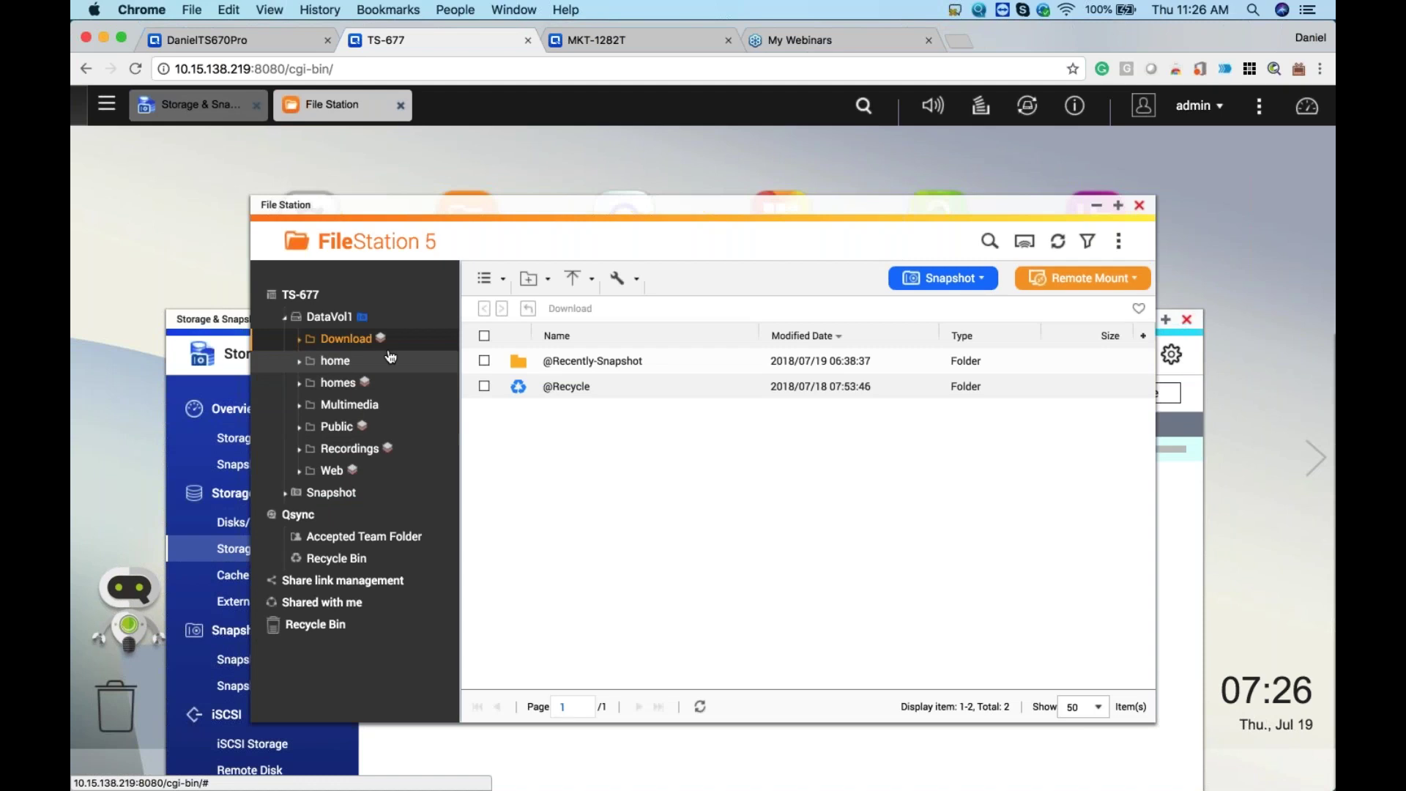
pyautogui.moveTo(382, 342)
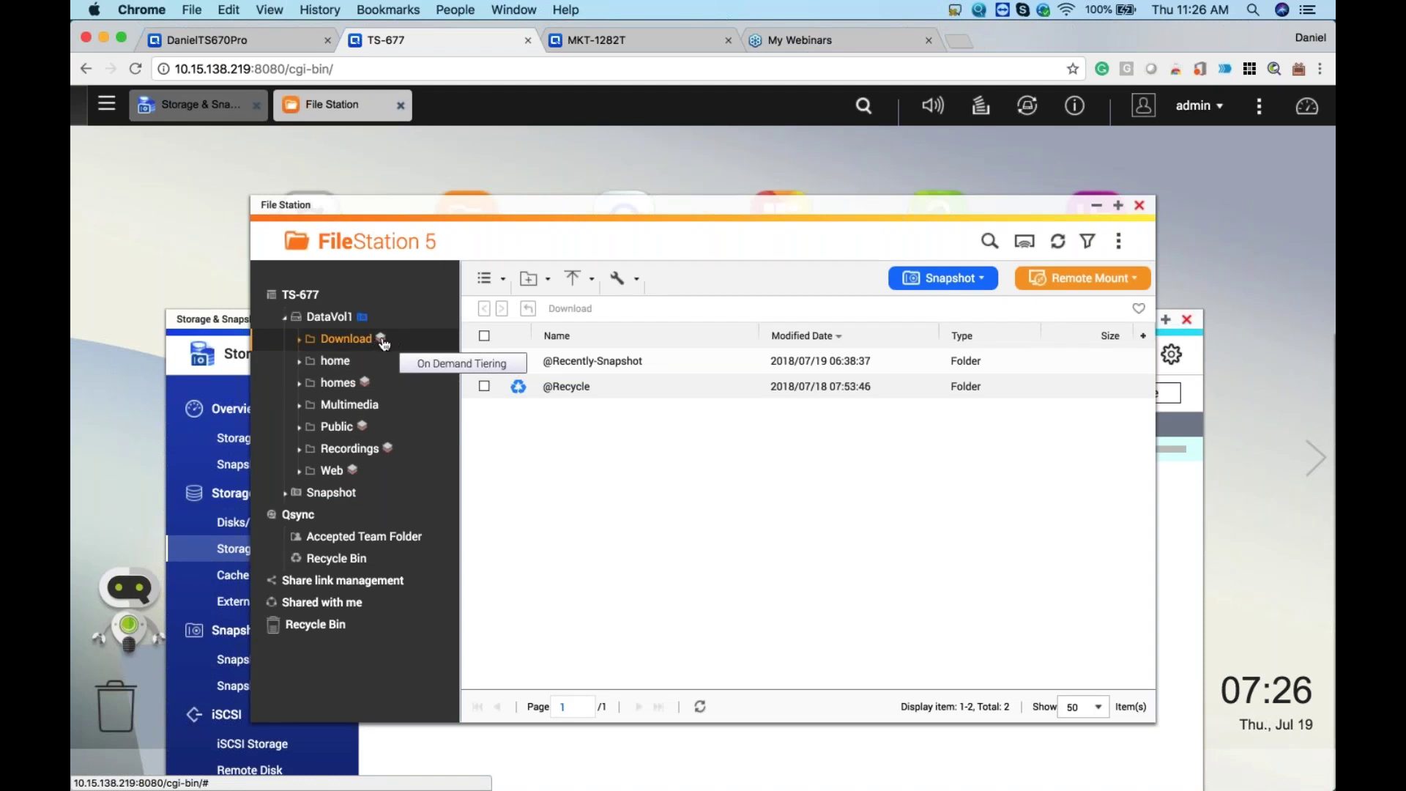
pyautogui.rightClick(385, 344)
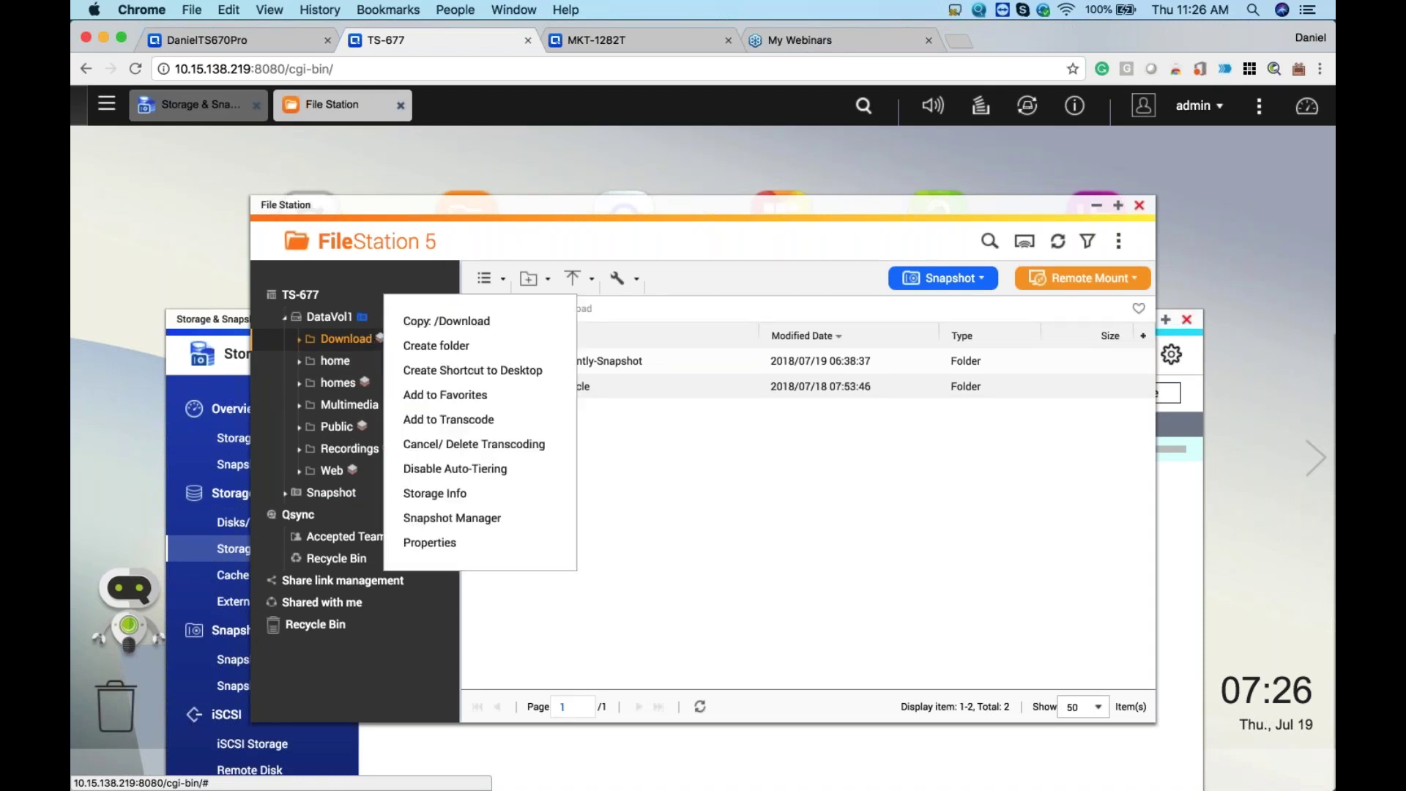
pyautogui.click(485, 474)
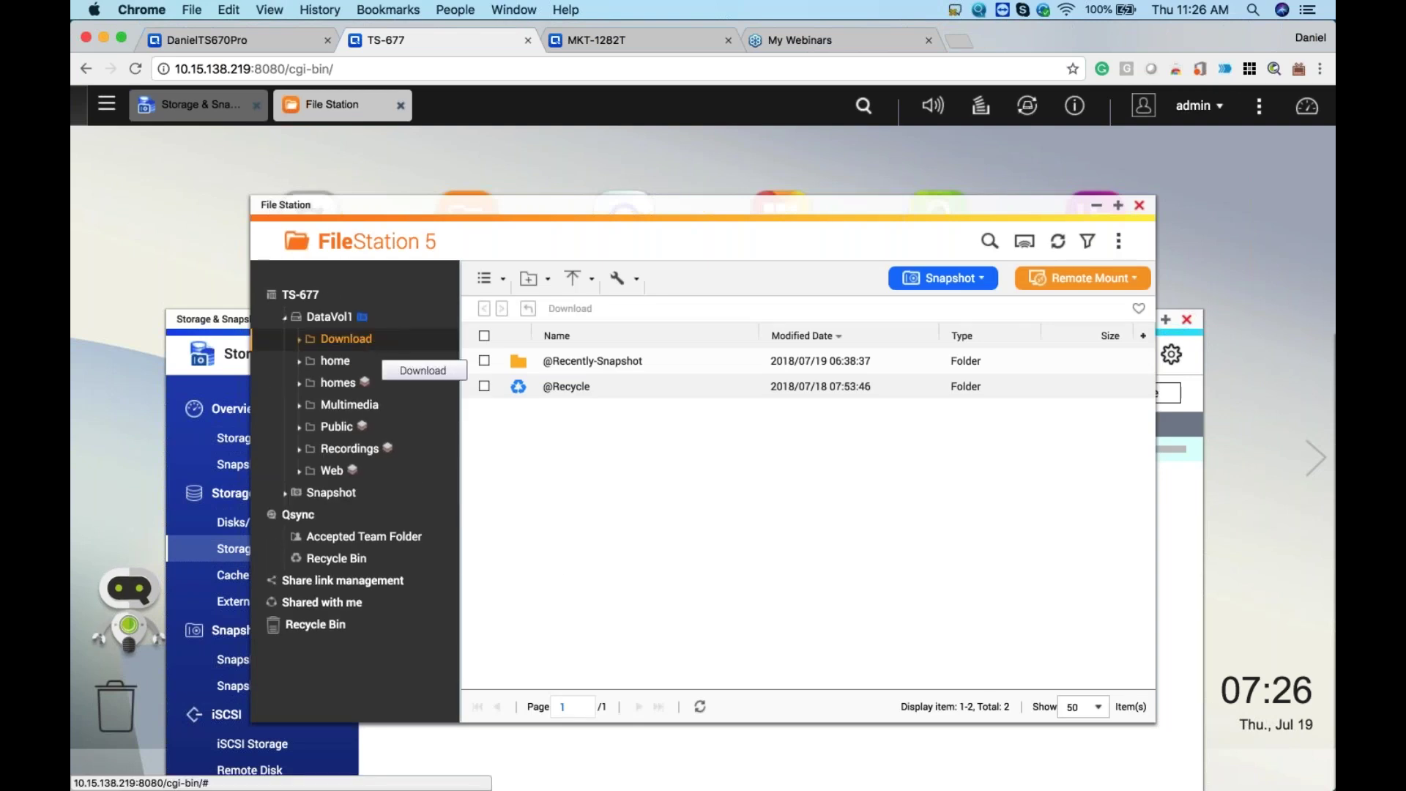
pyautogui.rightClick(371, 345)
pyautogui.click(485, 468)
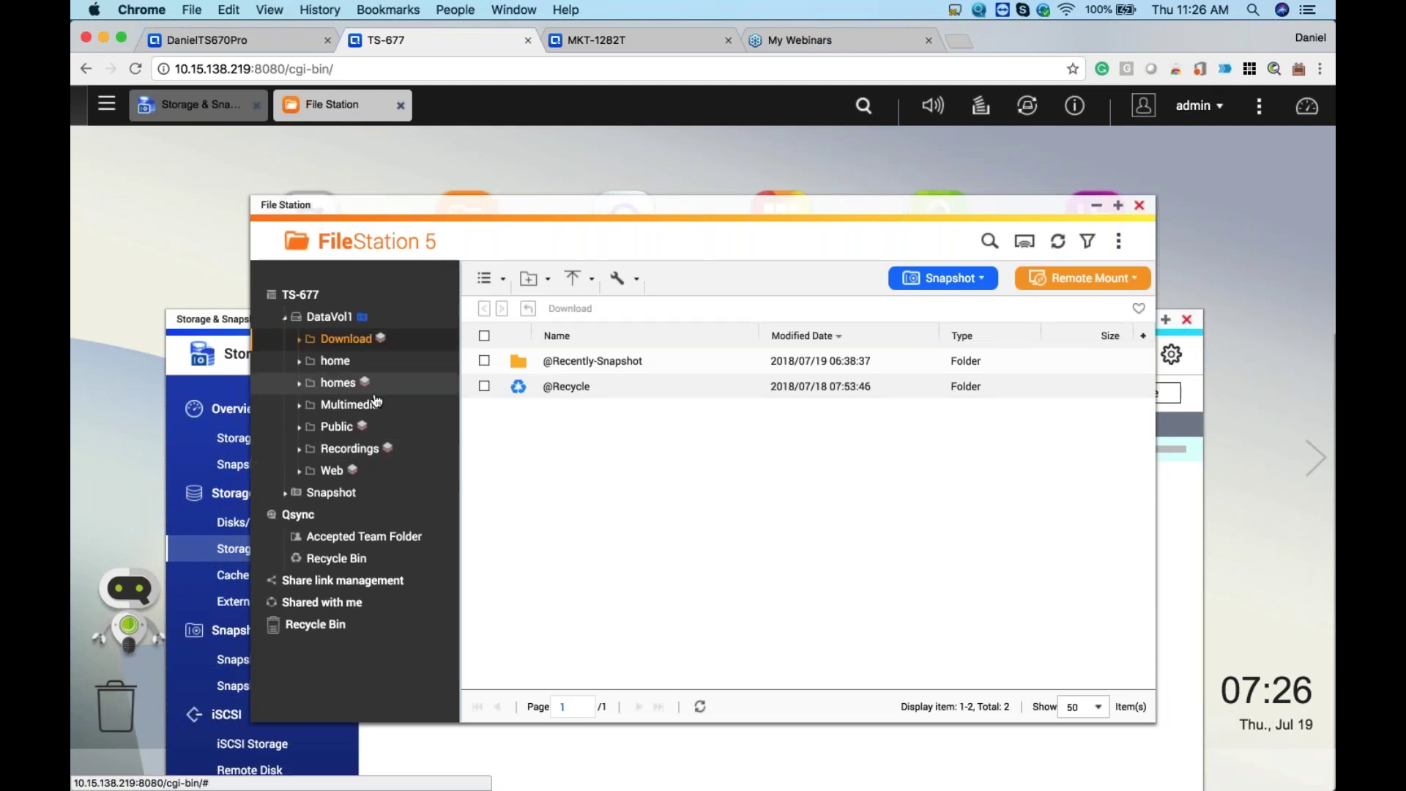
# Step: Return to Storage & Snapshots, open Snapshot Manager for DataVol1 and select the snapshot GMT-11_2018-07-19_0638
pyautogui.click(874, 749)
pyautogui.moveTo(752, 317); pyautogui.dragTo(743, 194)
pyautogui.click(391, 328)
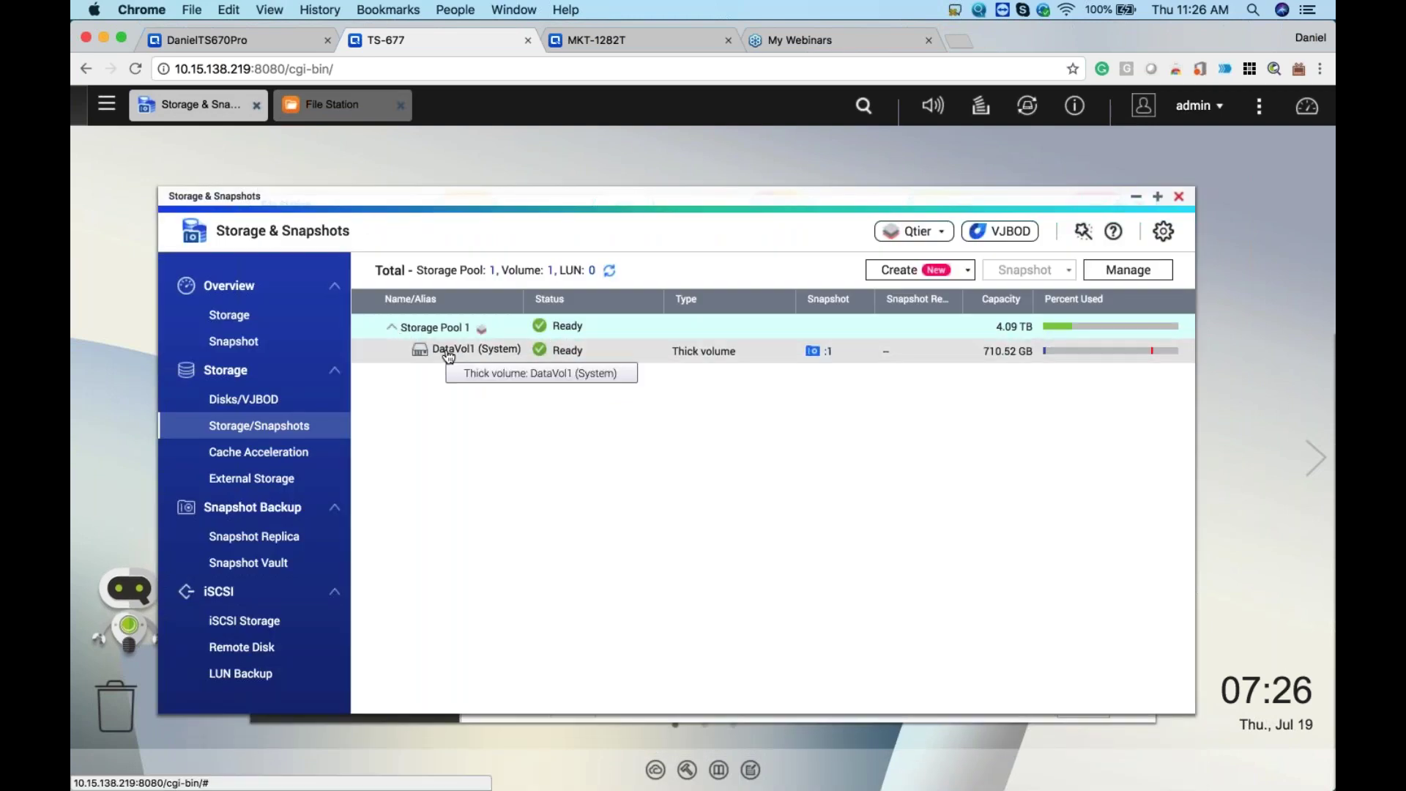
pyautogui.click(448, 354)
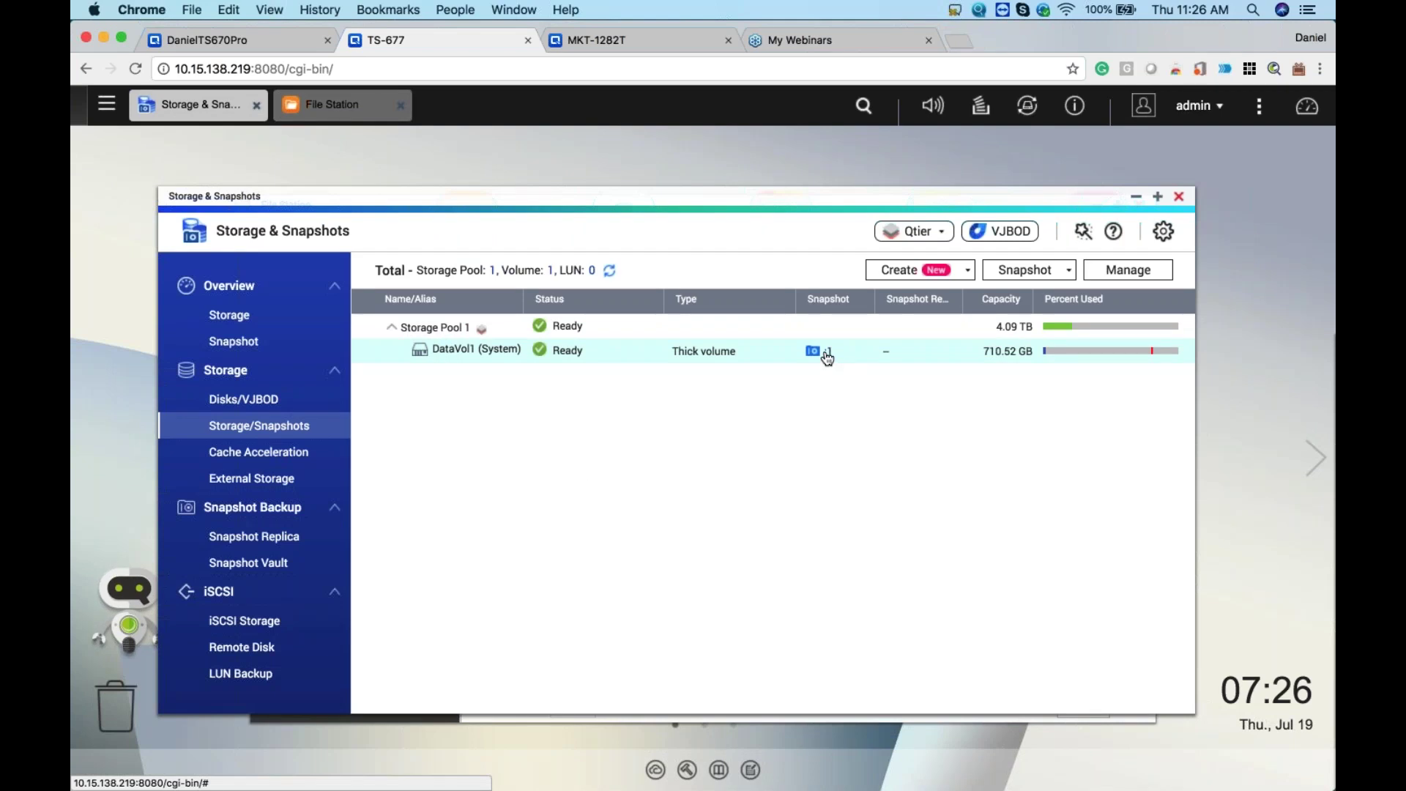
pyautogui.click(1021, 271)
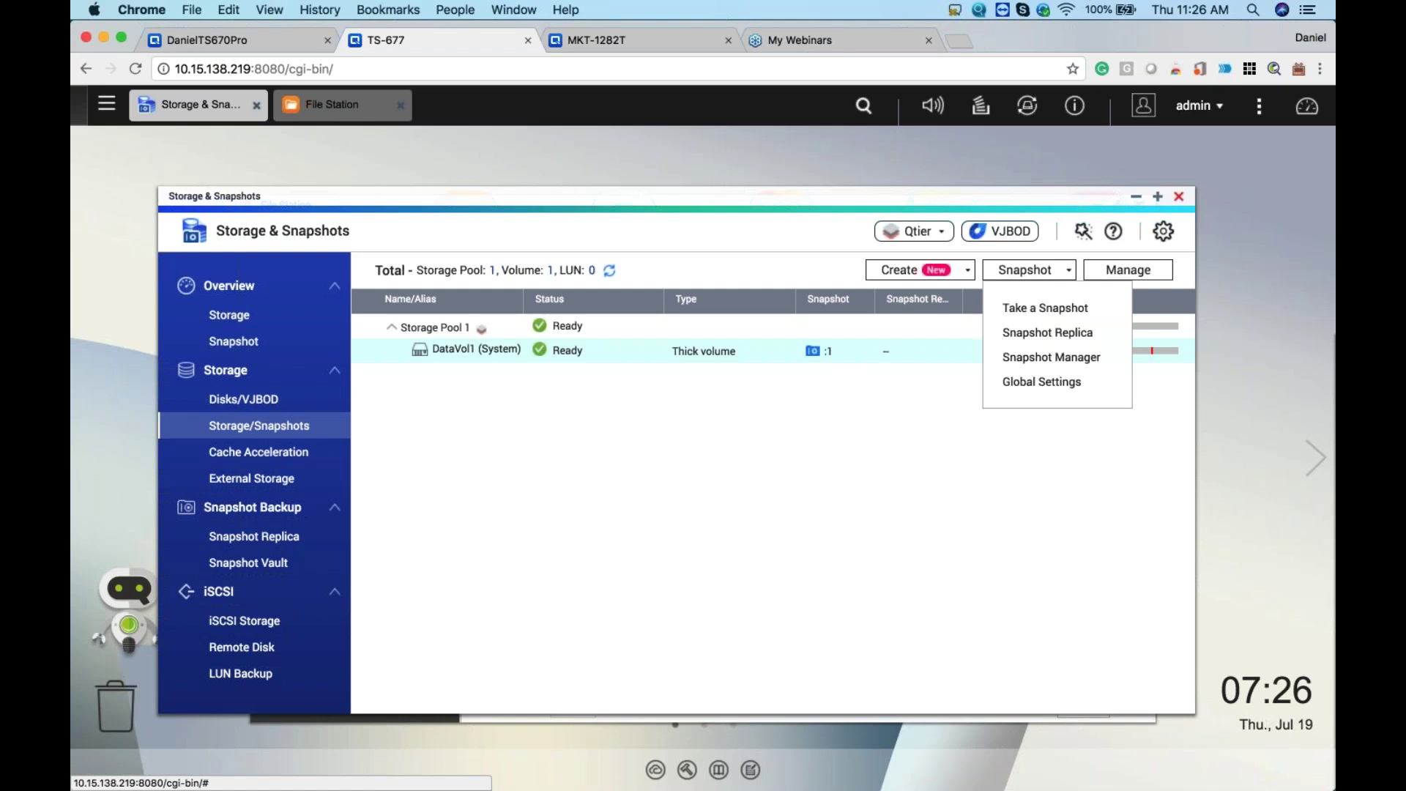
pyautogui.click(1047, 357)
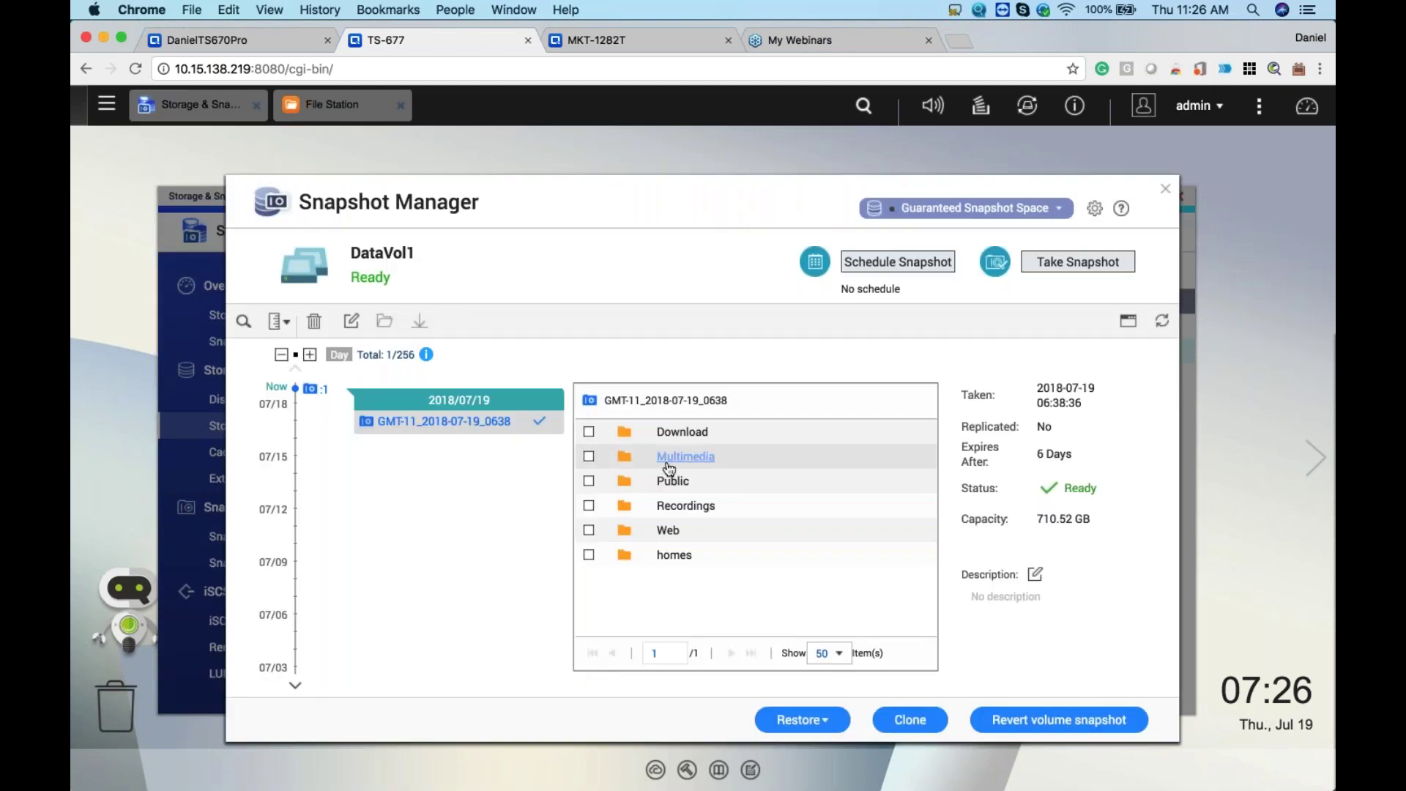
pyautogui.click(445, 423)
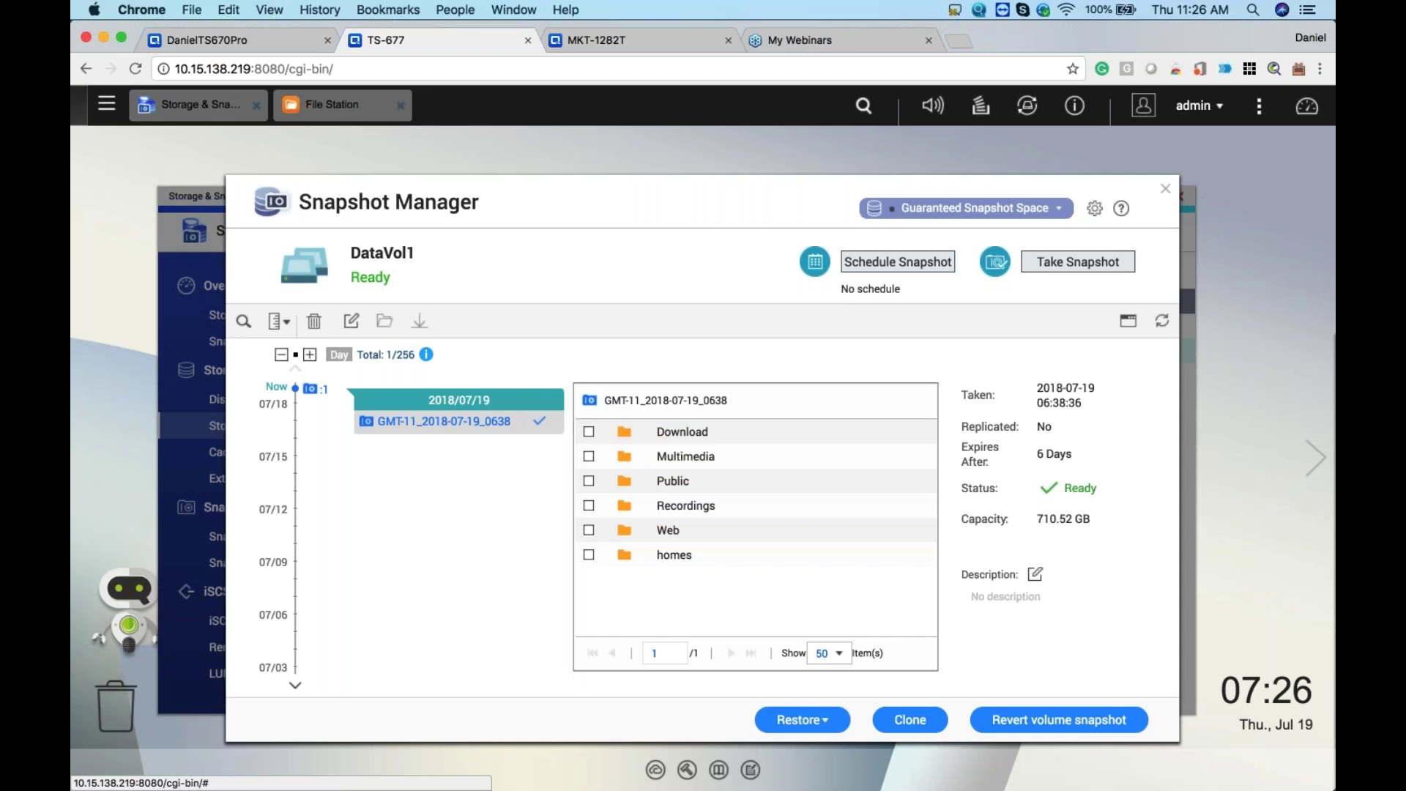
# Step: Take a snapshot of DataVol1 kept for 7 days, and view the contents of the new and the earlier snapshot
pyautogui.click(1077, 261)
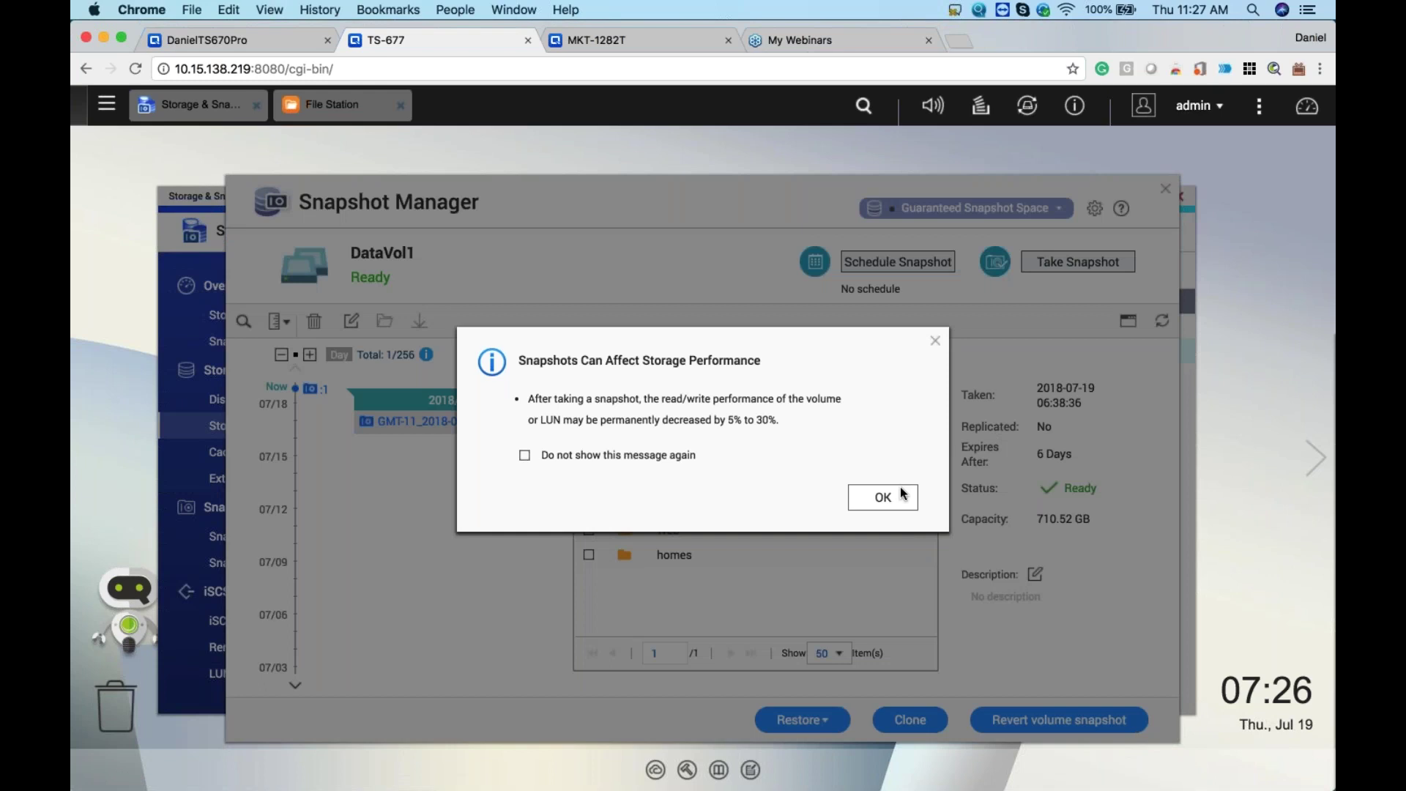
pyautogui.click(862, 502)
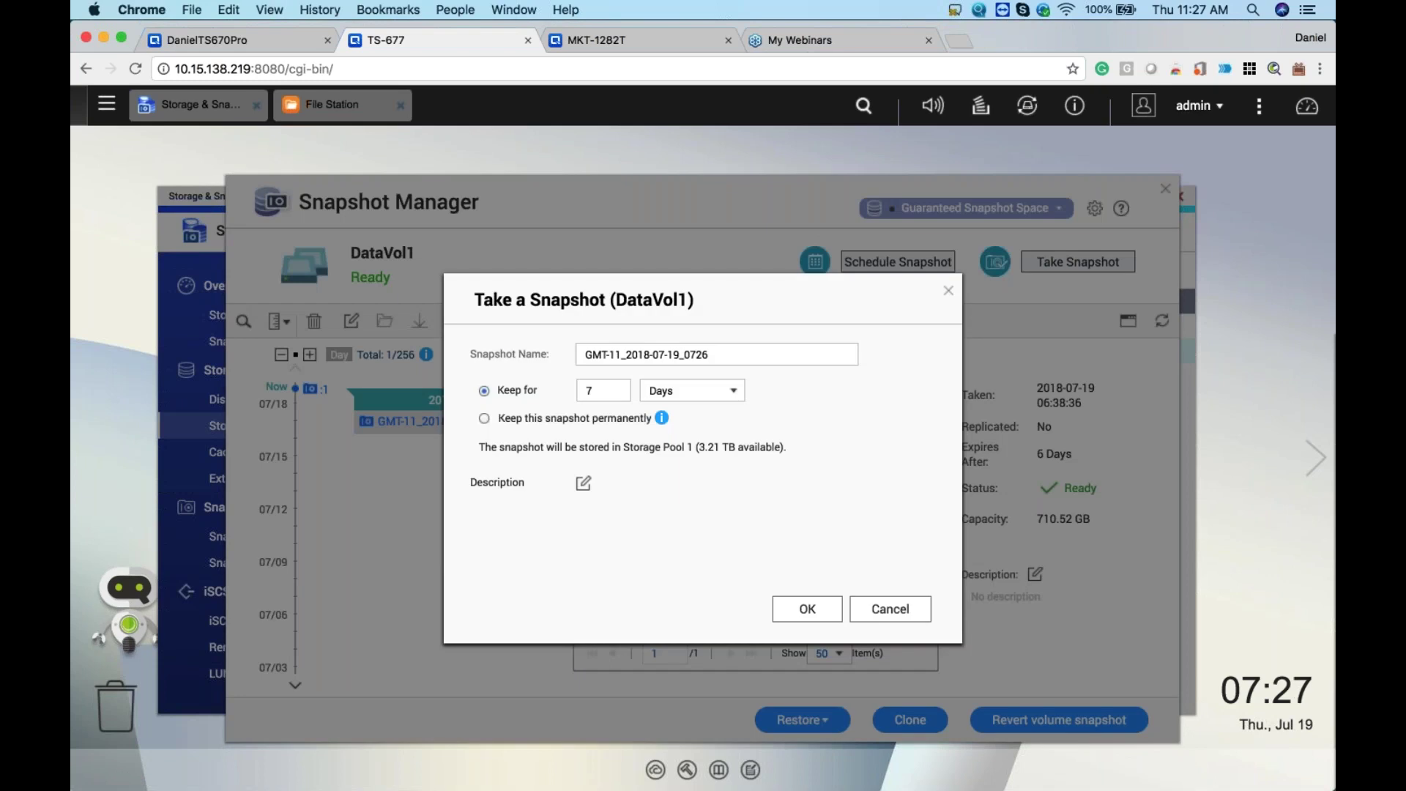
pyautogui.click(798, 617)
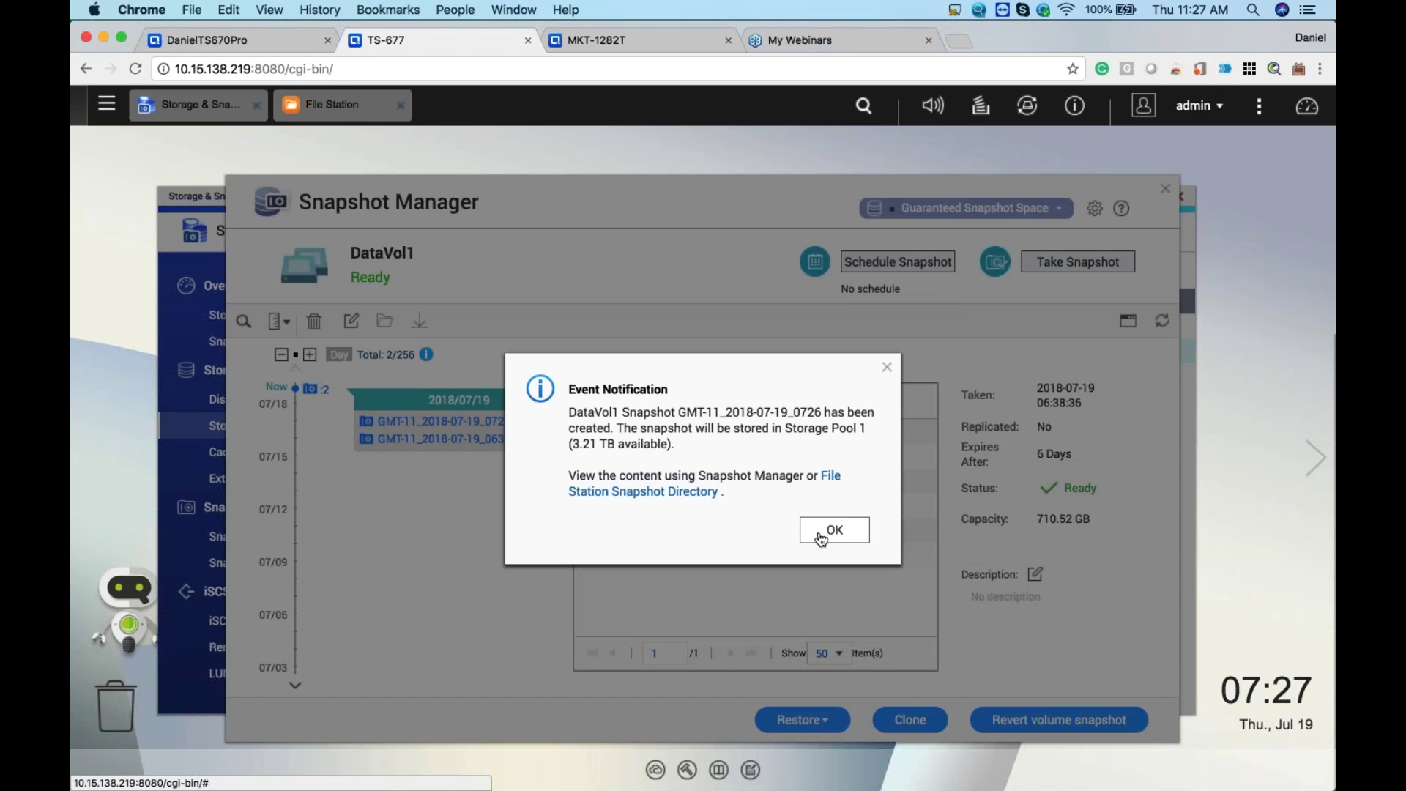
pyautogui.click(819, 533)
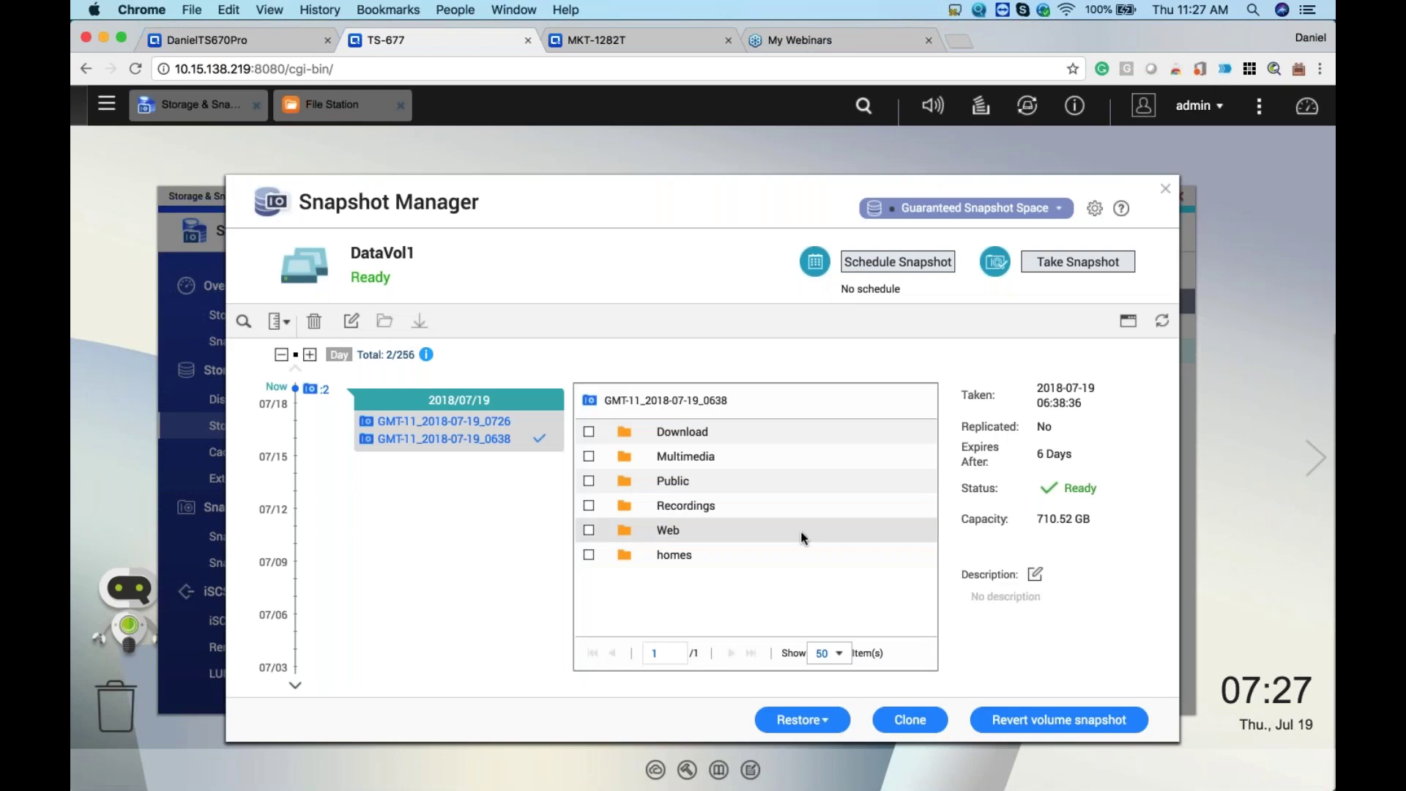
pyautogui.click(460, 421)
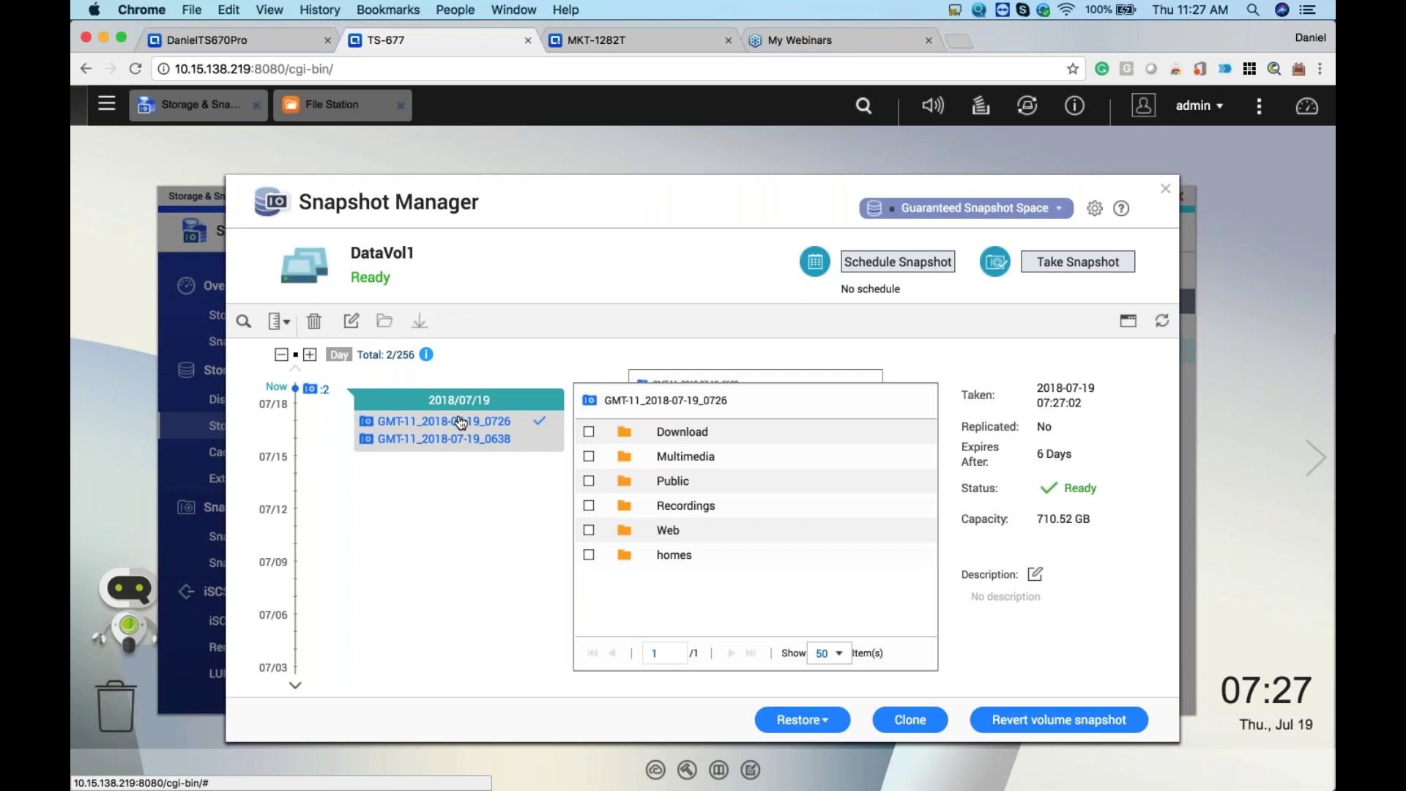
pyautogui.click(458, 439)
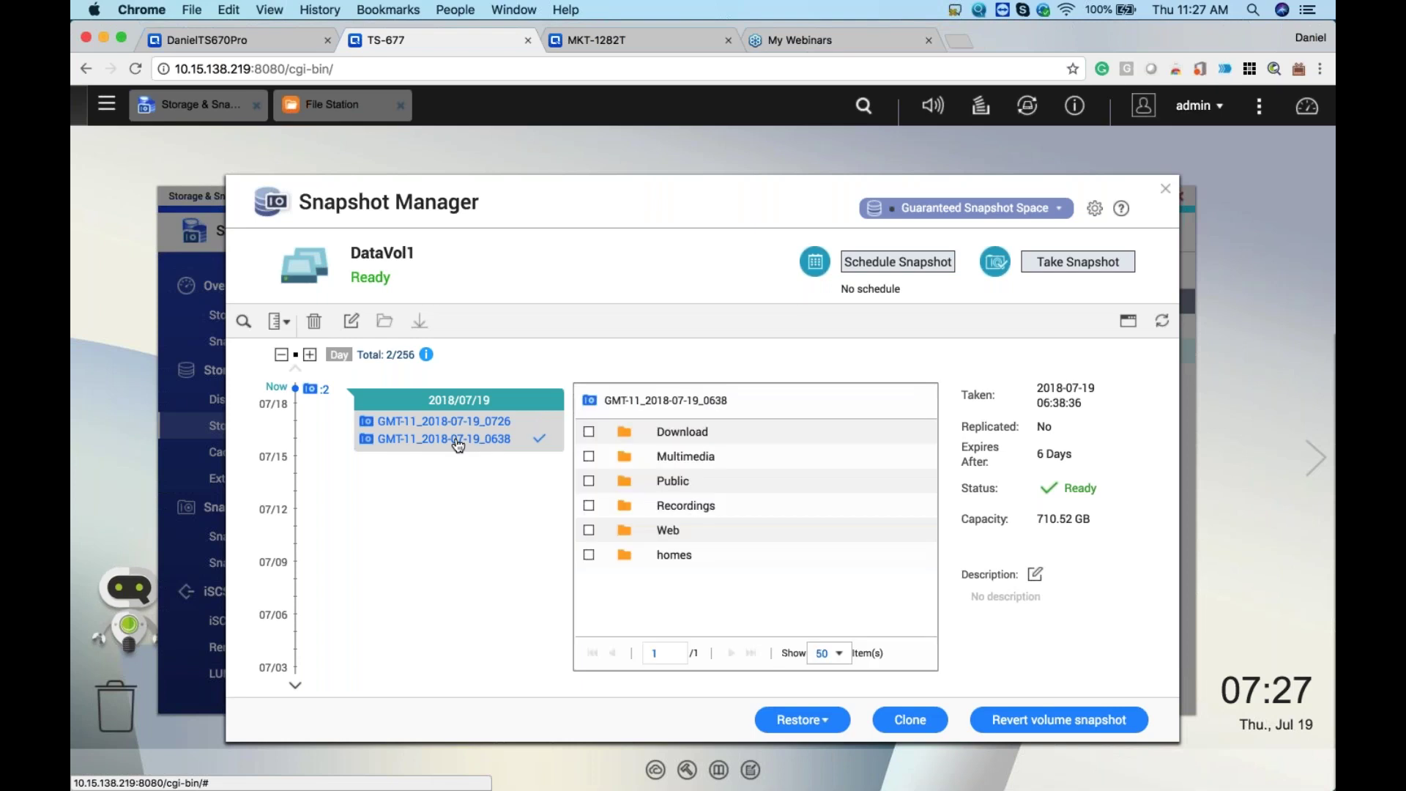
# Step: View the restore options for snapshot GMT-11_2018-07-19_0638, and close Snapshot Manager without enabling a snapshot schedule
pyautogui.click(825, 724)
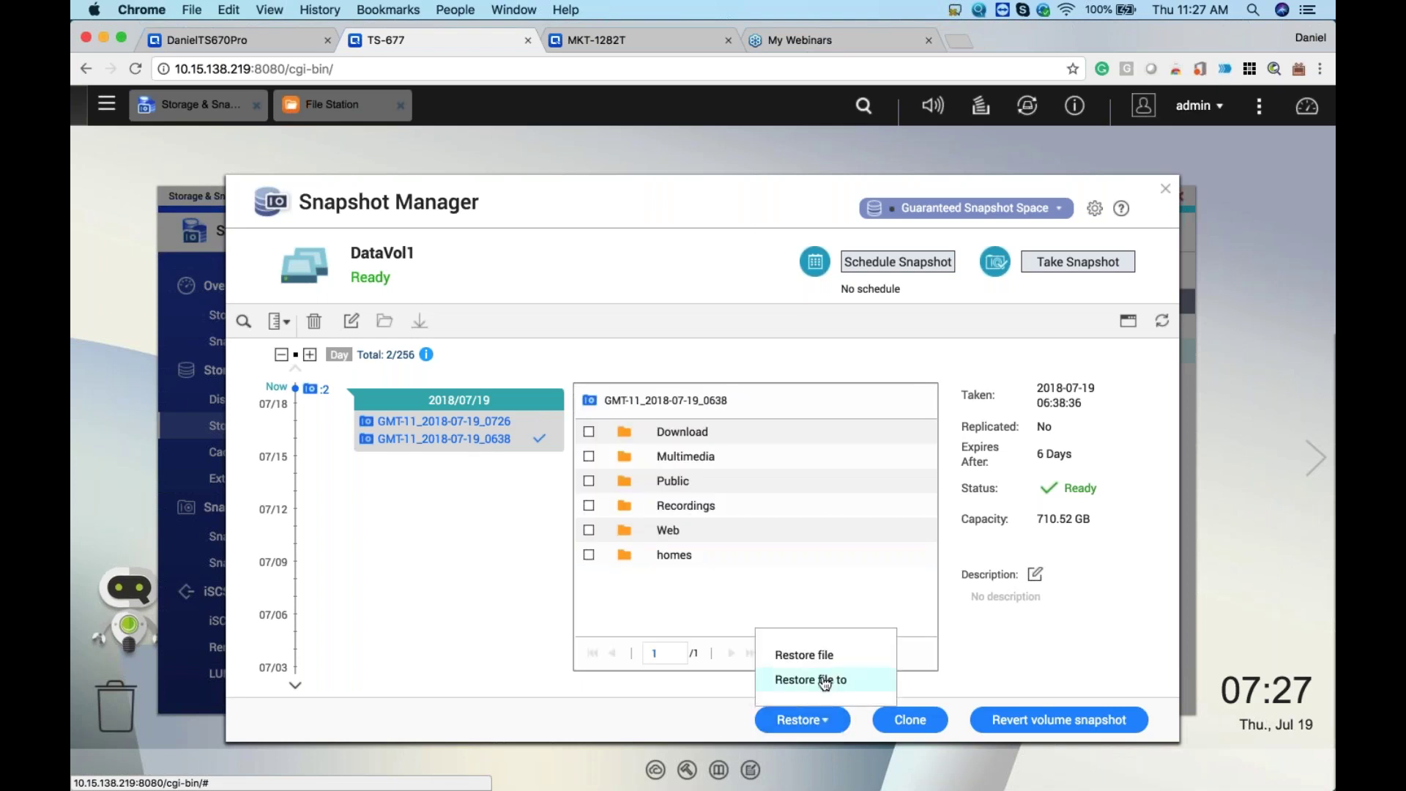
pyautogui.click(443, 554)
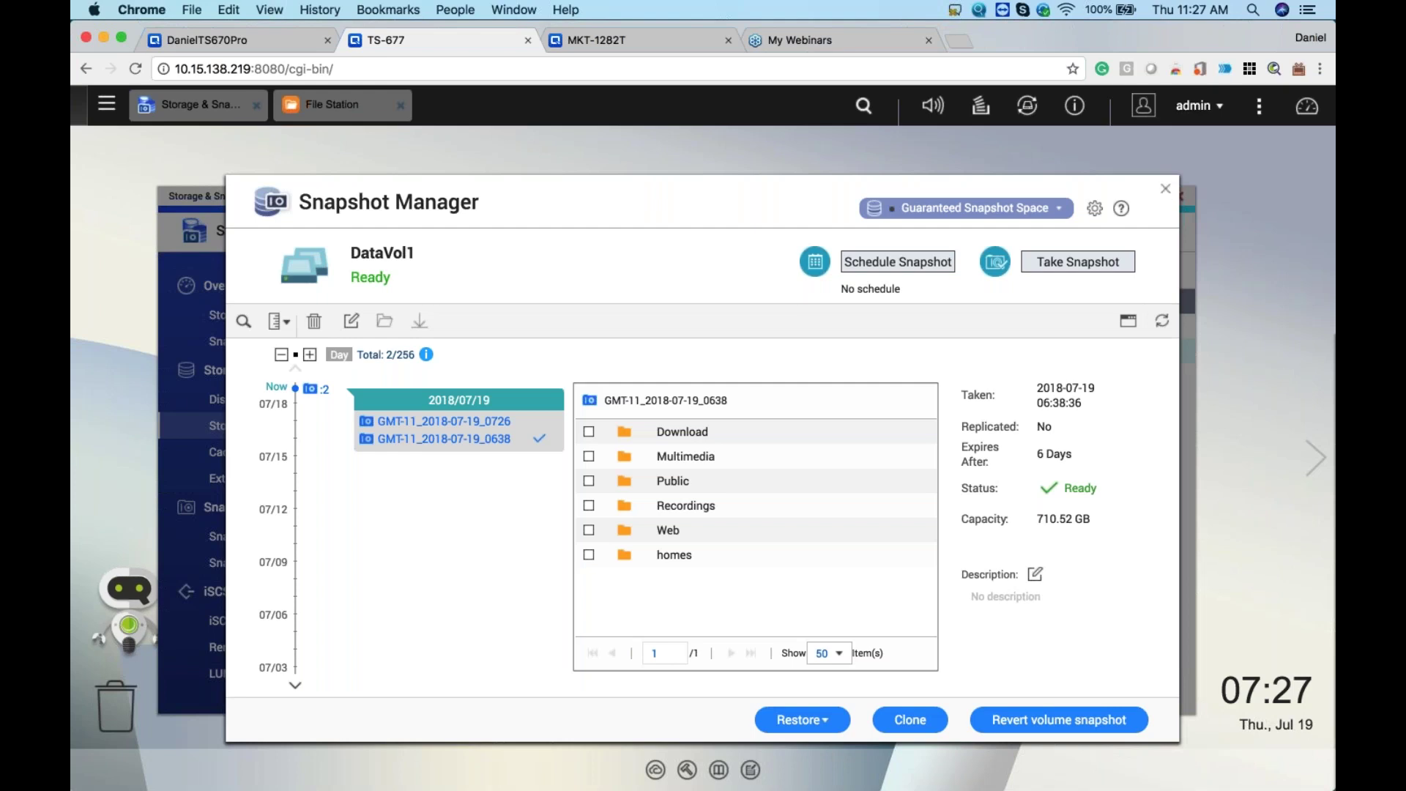
pyautogui.click(1164, 188)
pyautogui.click(876, 518)
pyautogui.click(1165, 188)
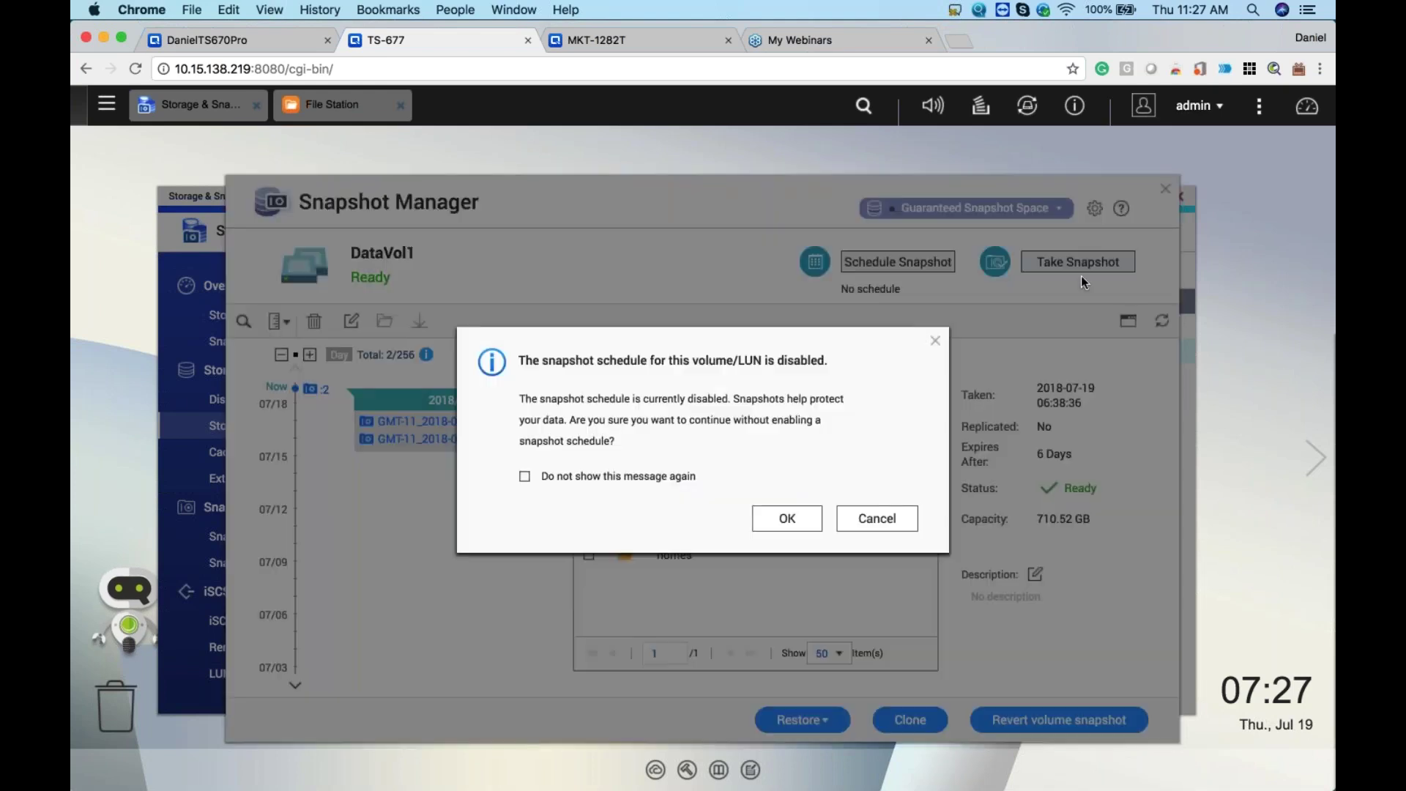
pyautogui.click(787, 518)
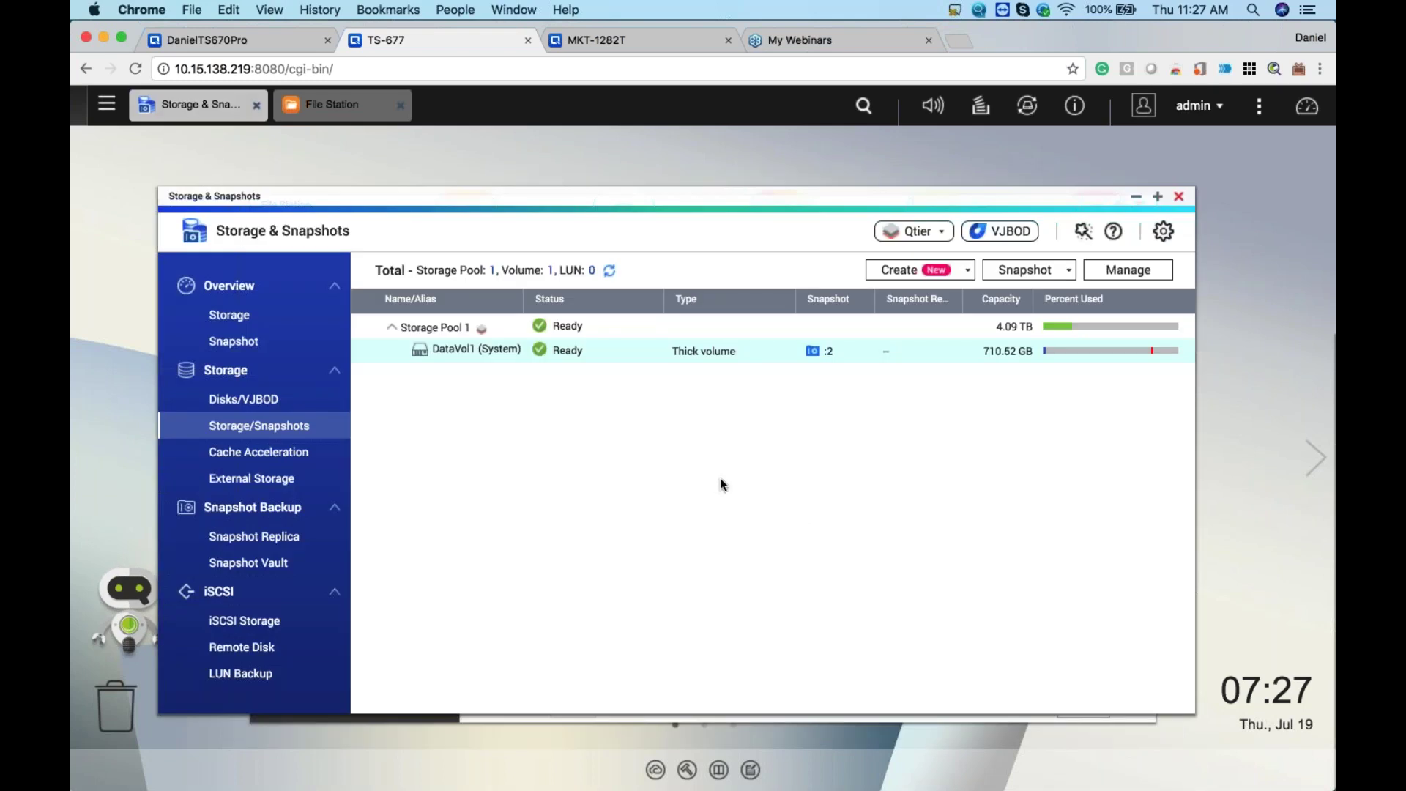
# Step: View the Cache Acceleration page, return to Storage/Snapshots and open the management window of Storage Pool 1
pyautogui.click(260, 452)
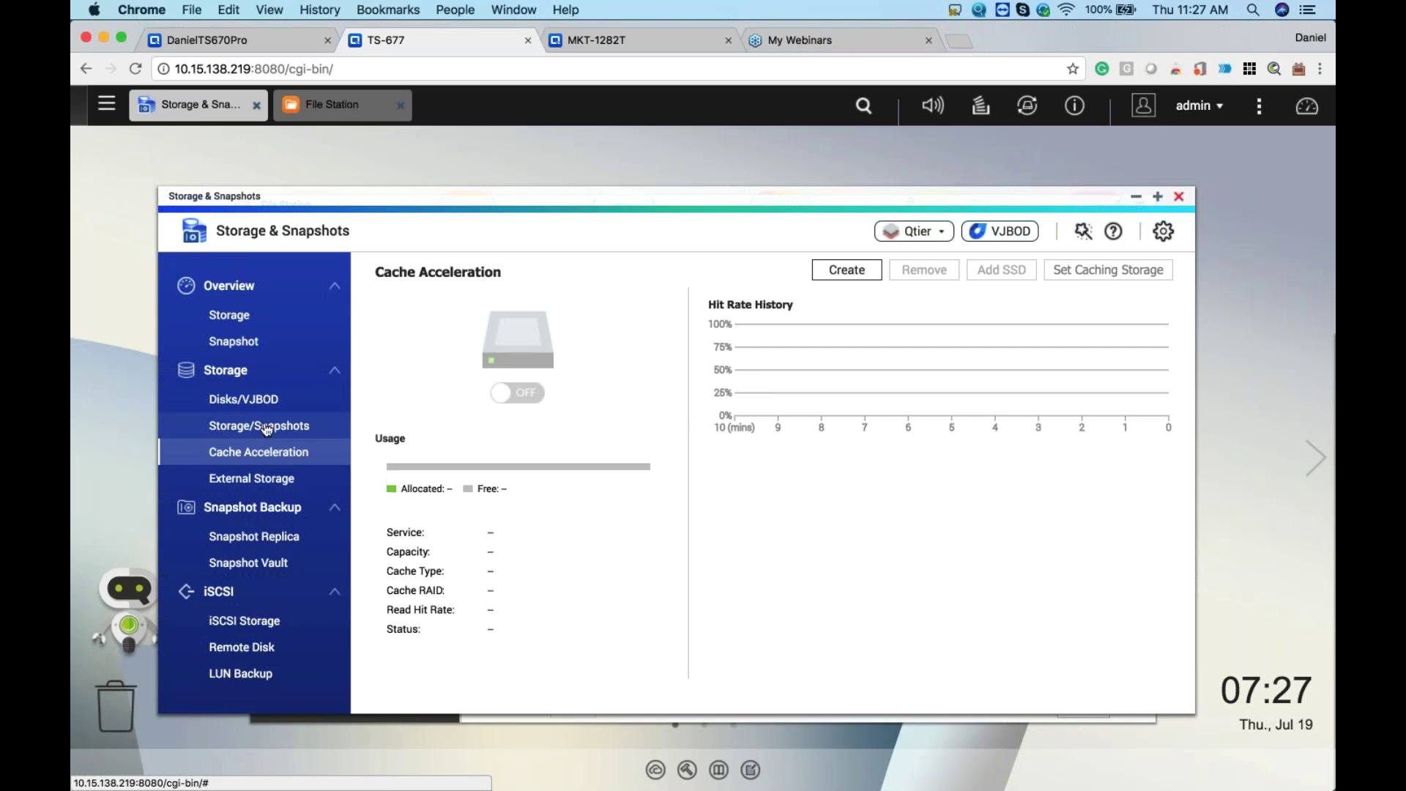
pyautogui.click(247, 424)
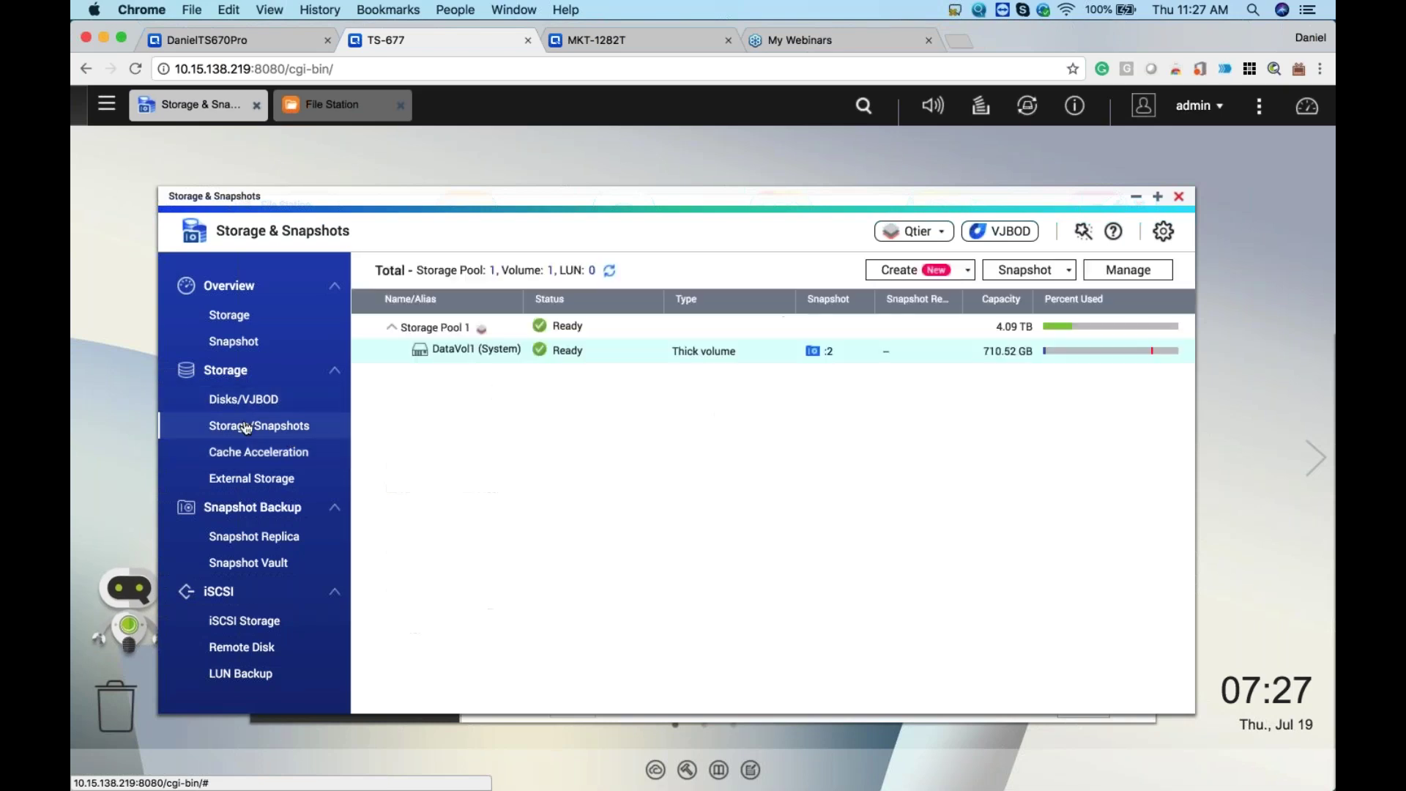
pyautogui.doubleClick(458, 327)
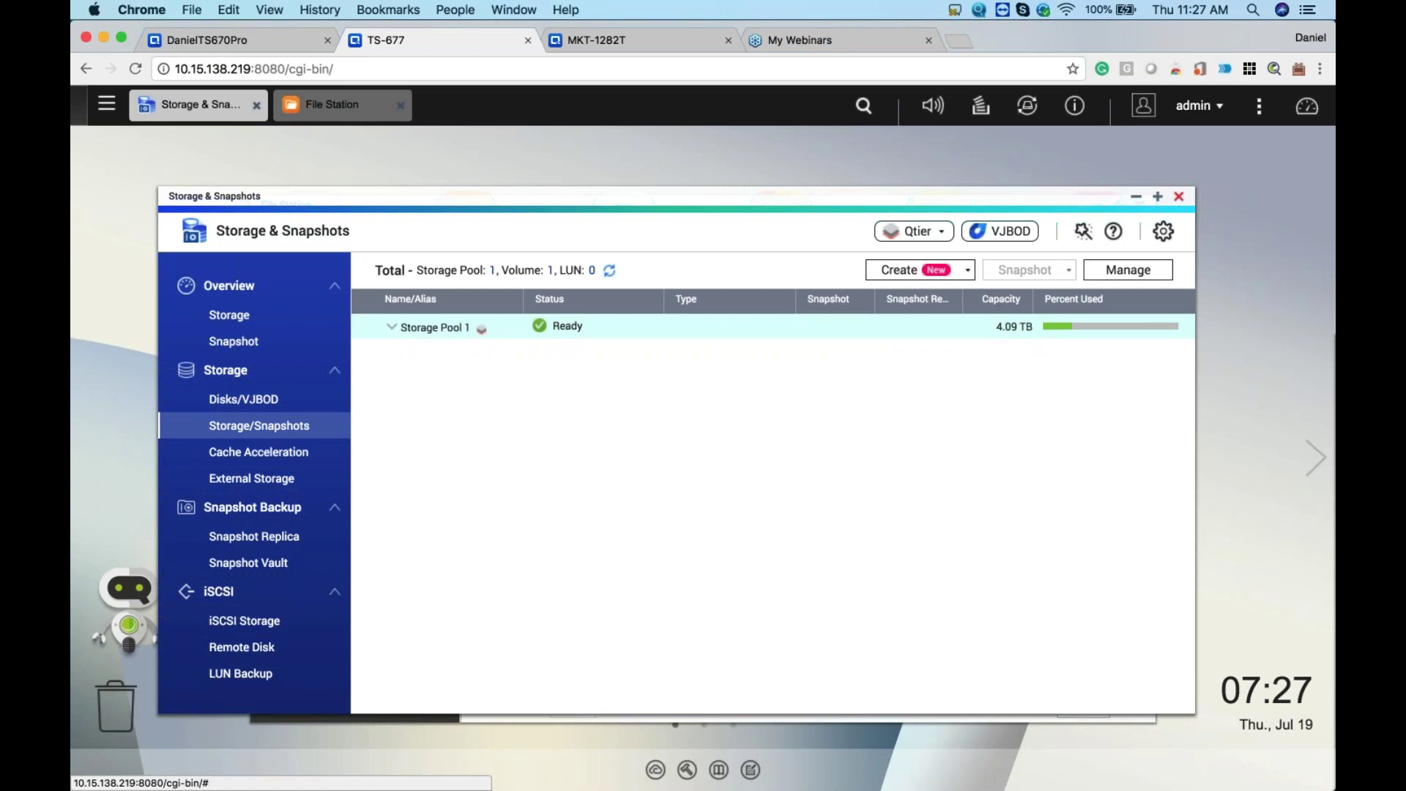
pyautogui.click(1139, 273)
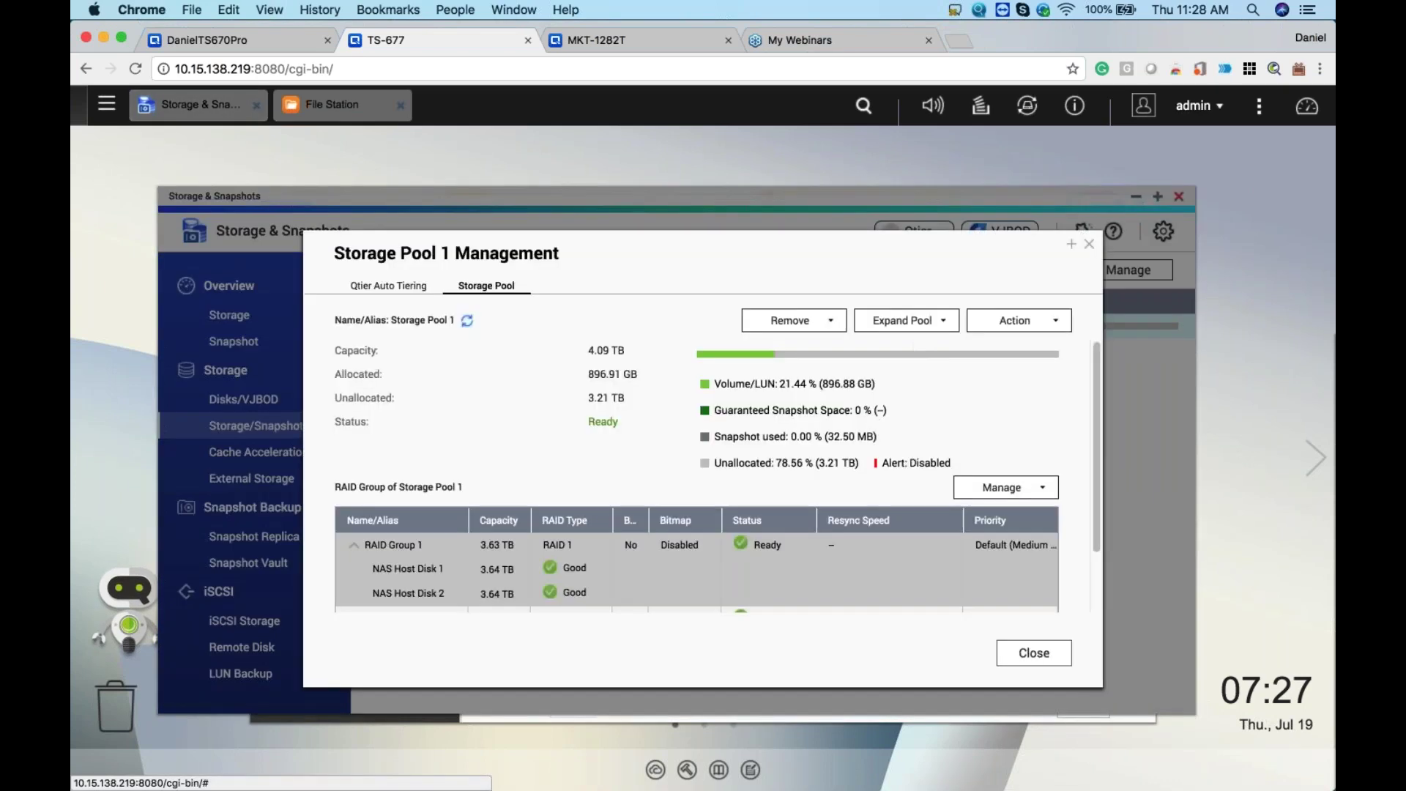
# Step: Start expanding Storage Pool 1 by adding new disks to the existing RAID Group 1
pyautogui.click(935, 328)
pyautogui.click(926, 362)
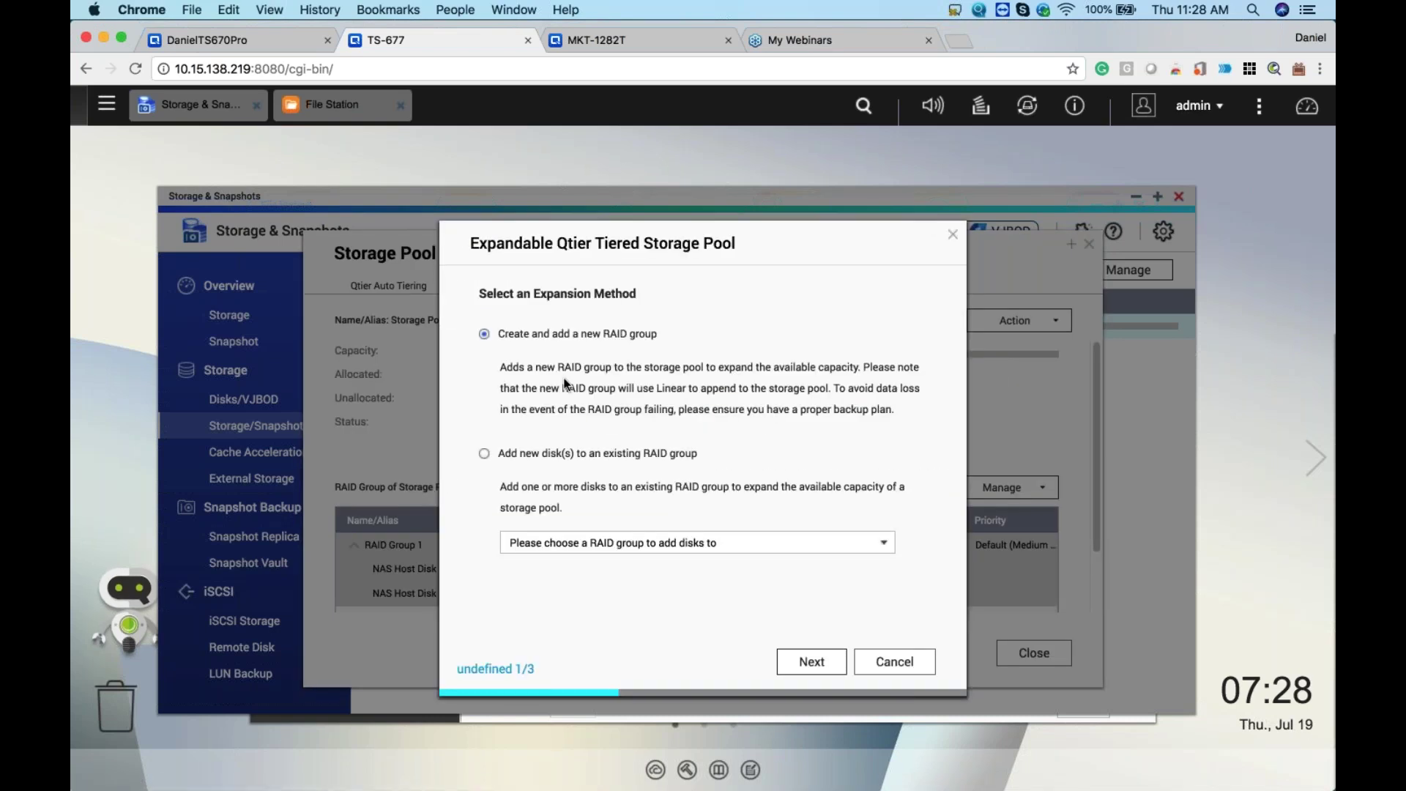
pyautogui.click(486, 455)
pyautogui.click(811, 664)
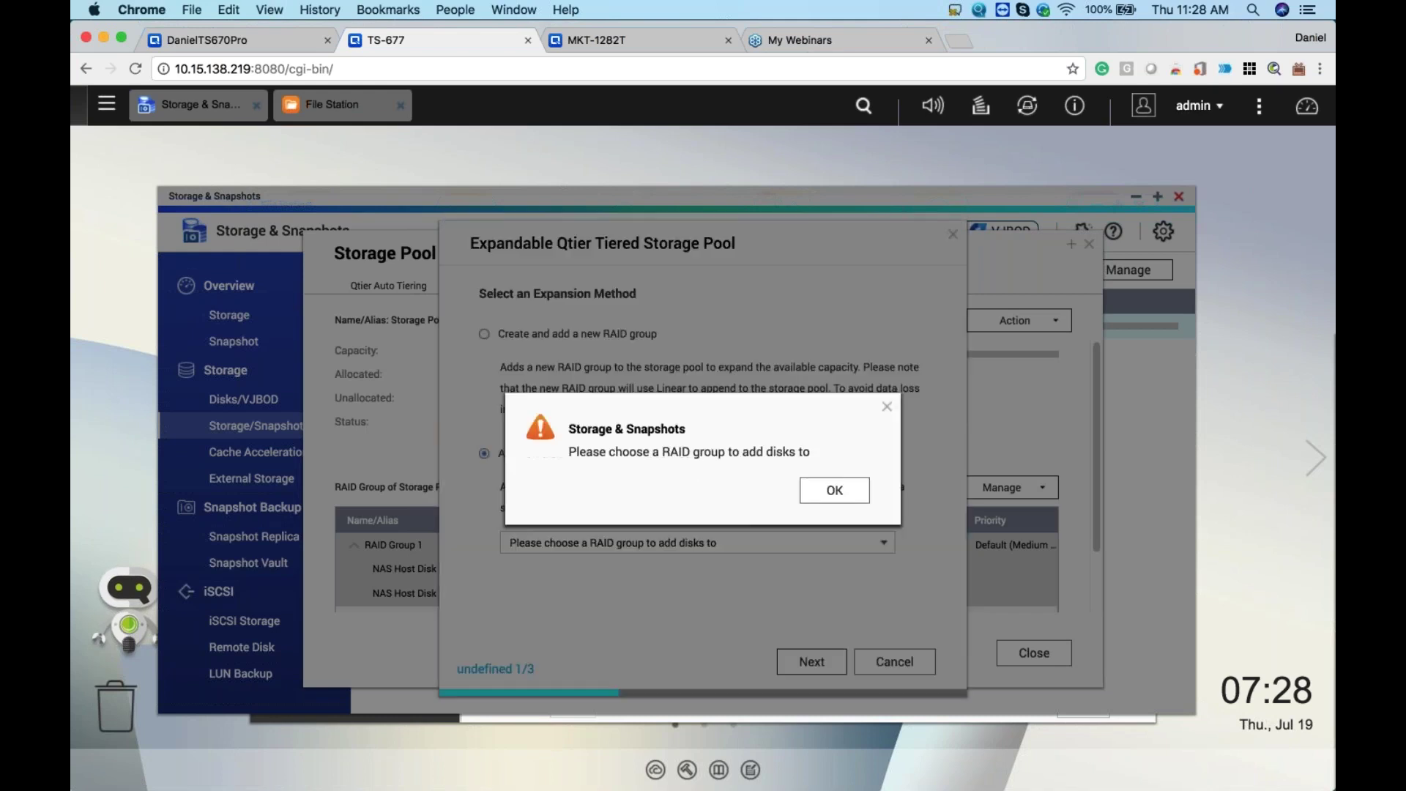
pyautogui.click(816, 491)
pyautogui.click(869, 545)
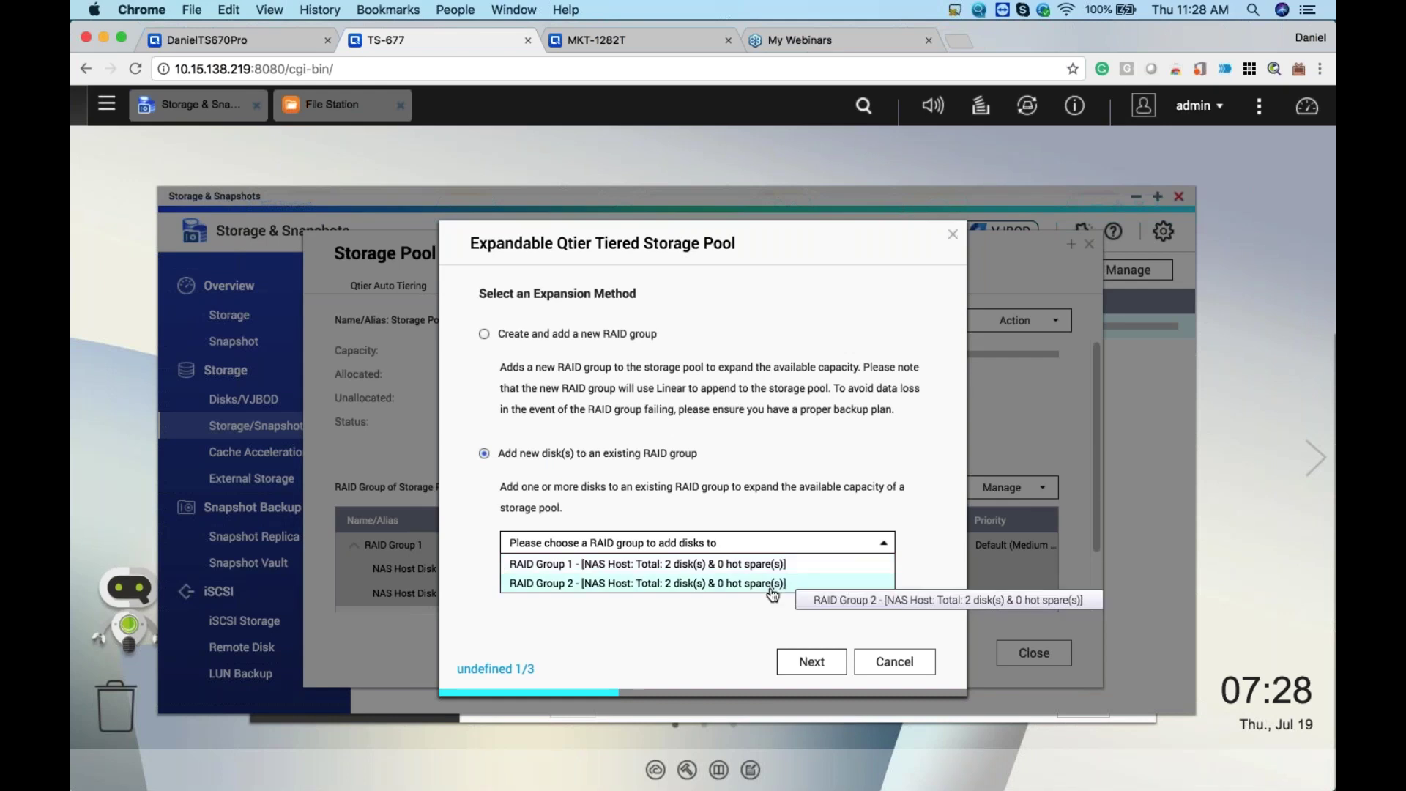
pyautogui.click(647, 565)
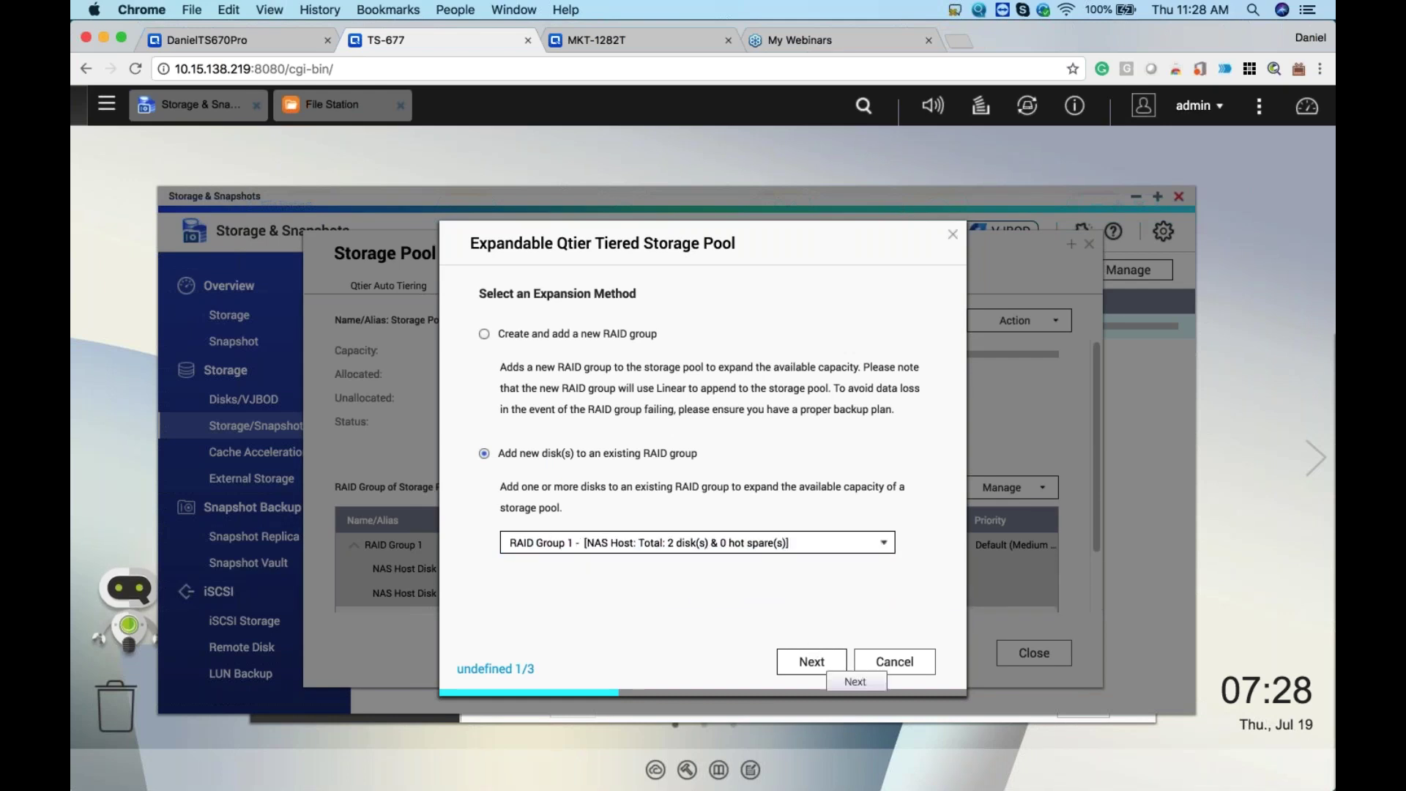
pyautogui.click(811, 661)
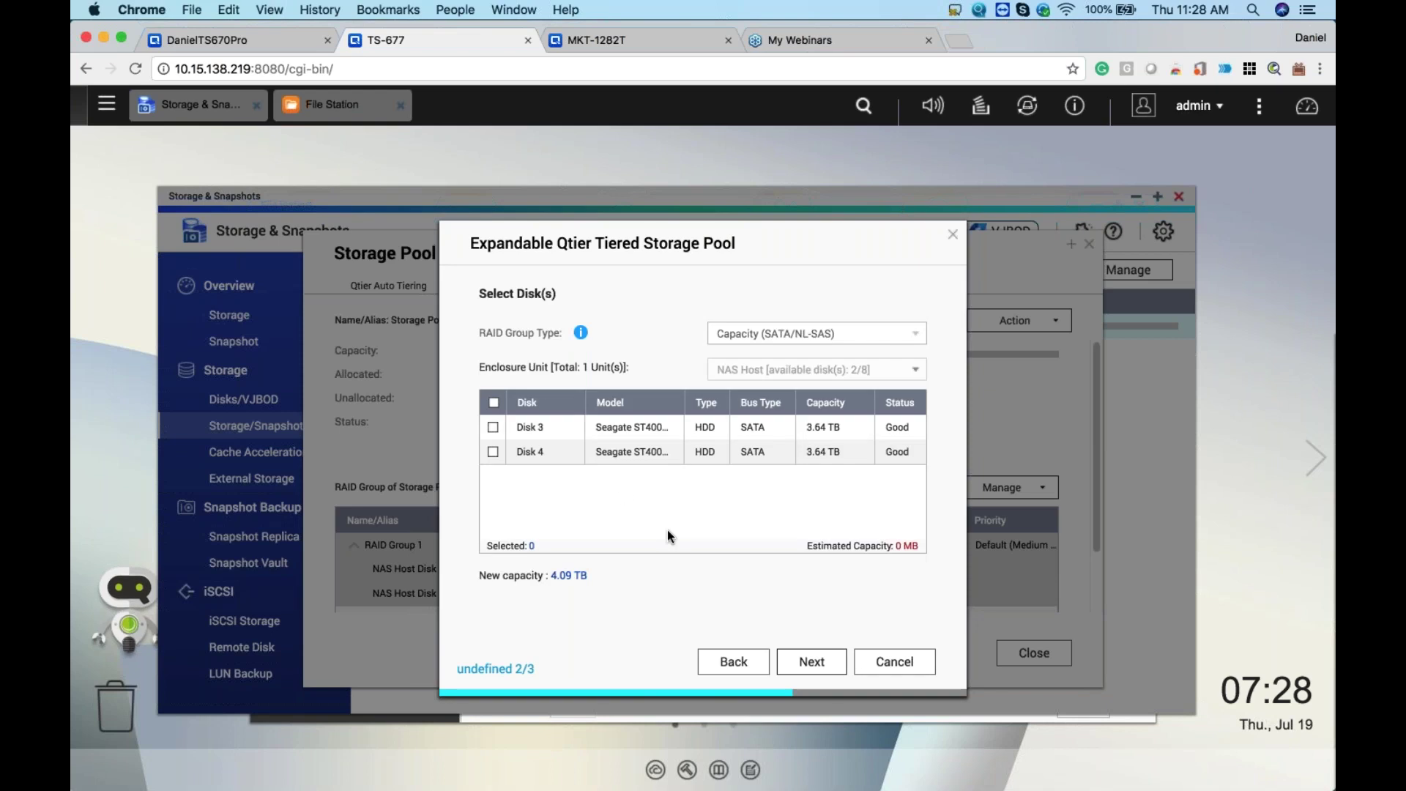
# Step: Add Disk 3 and Disk 4 to the expansion, review the summary, run it accepting data erasure, and check the pool's RAID groups
pyautogui.click(493, 426)
pyautogui.click(493, 452)
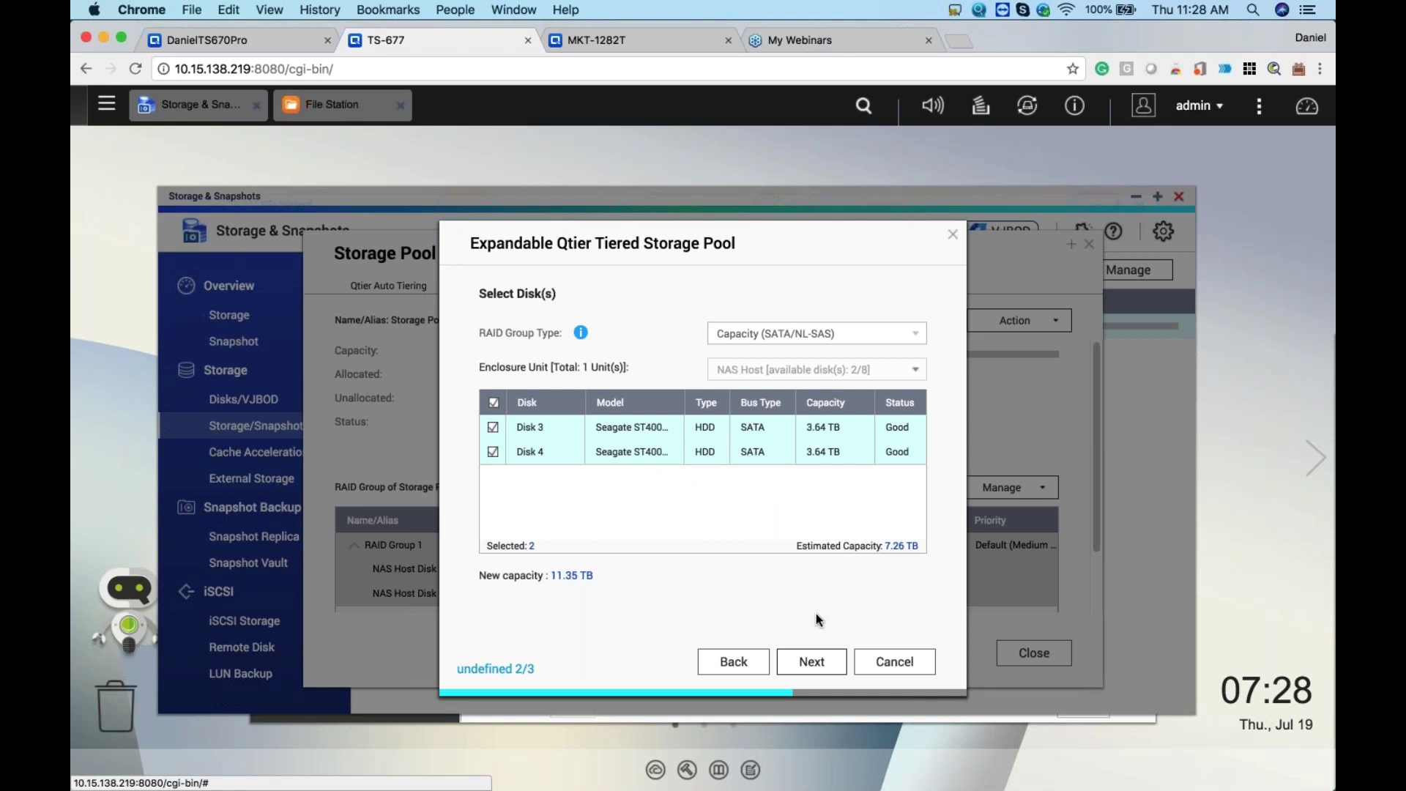
pyautogui.click(809, 662)
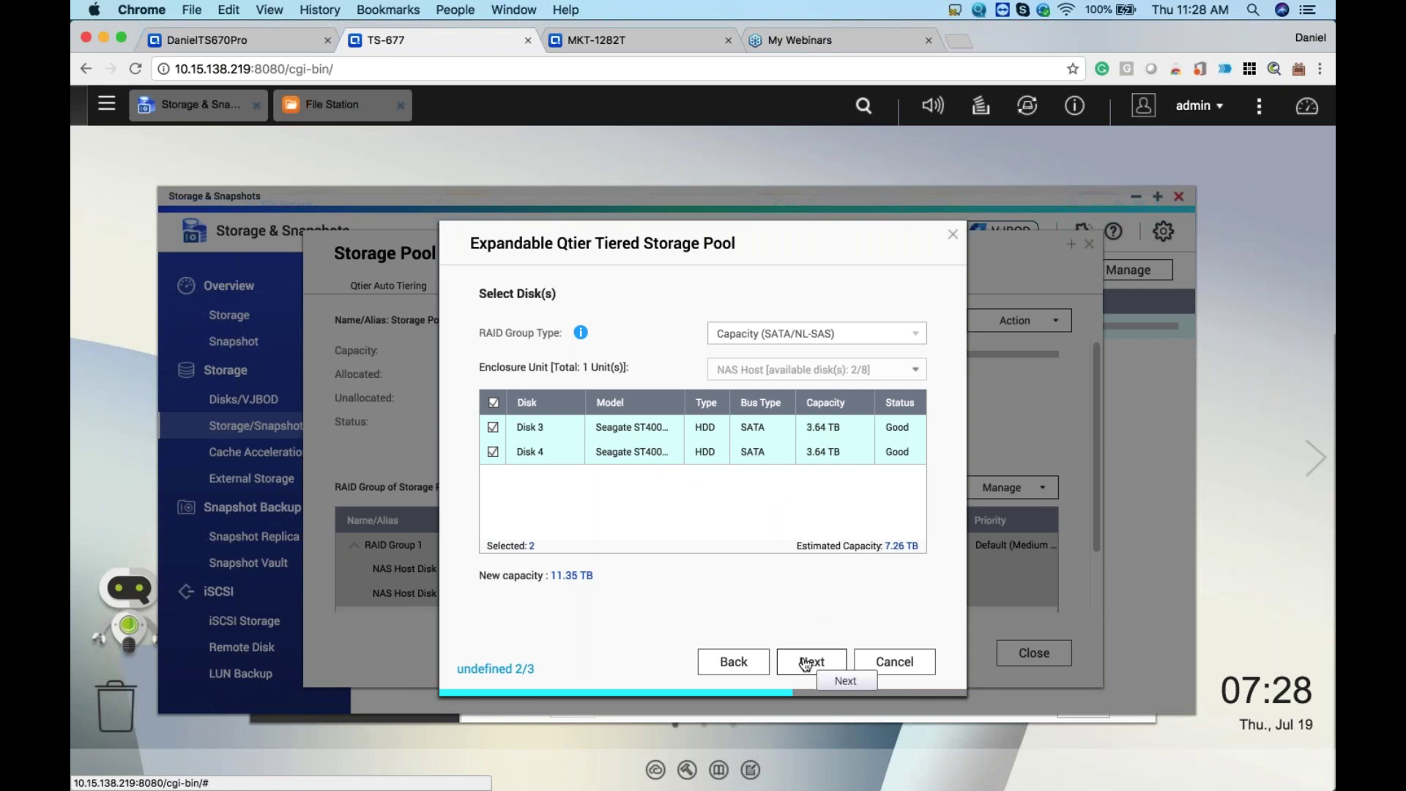
pyautogui.scroll(-1, 748, 525)
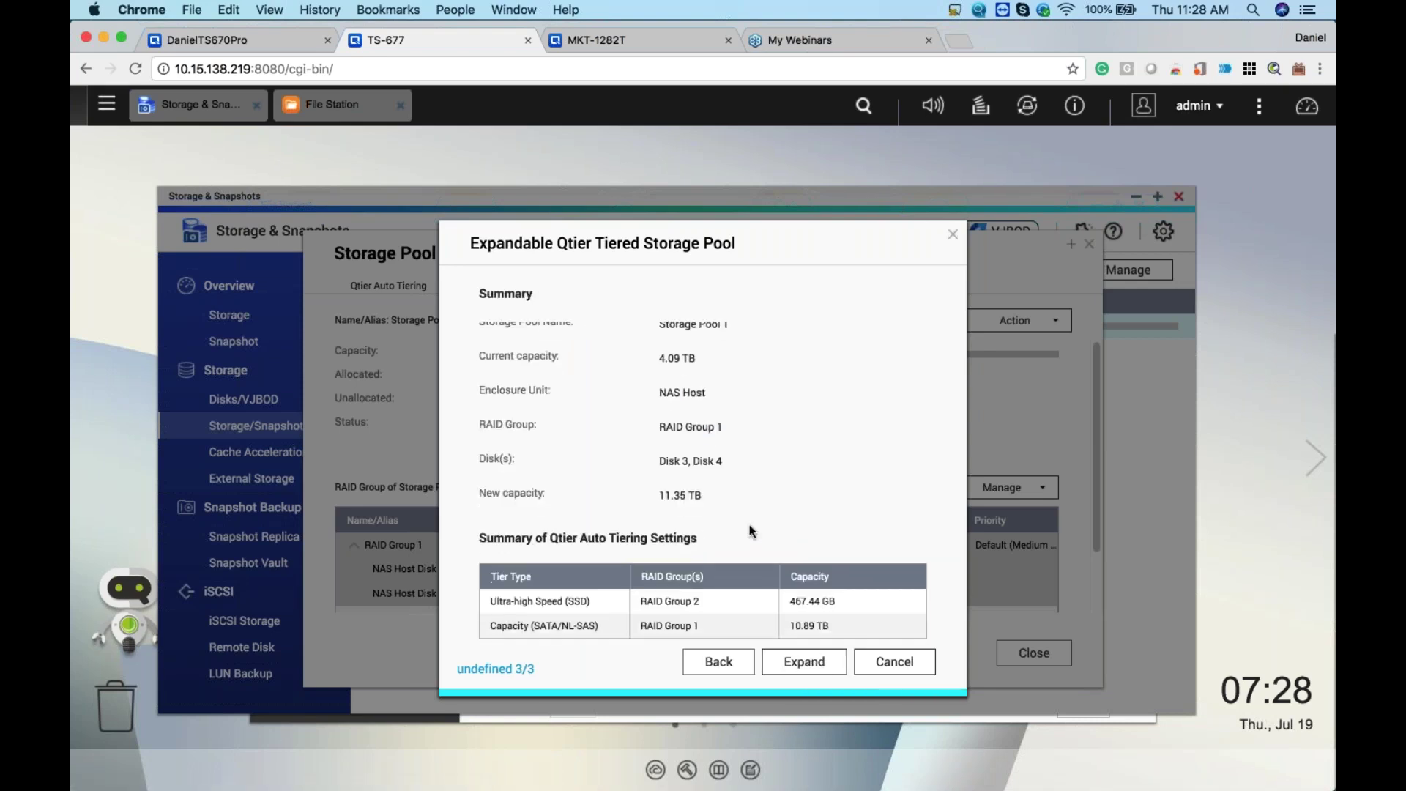
pyautogui.scroll(1, 749, 524)
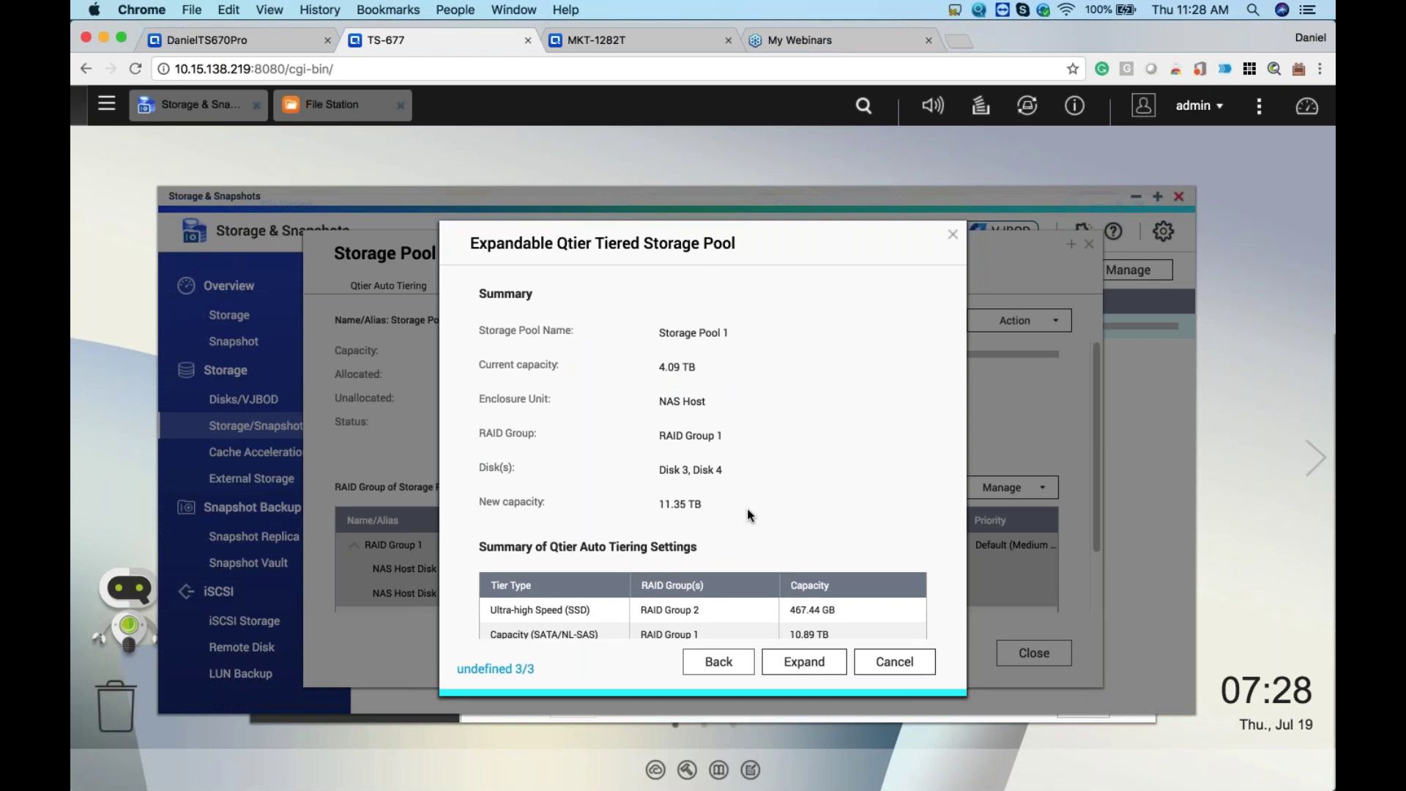
pyautogui.scroll(-1, 747, 508)
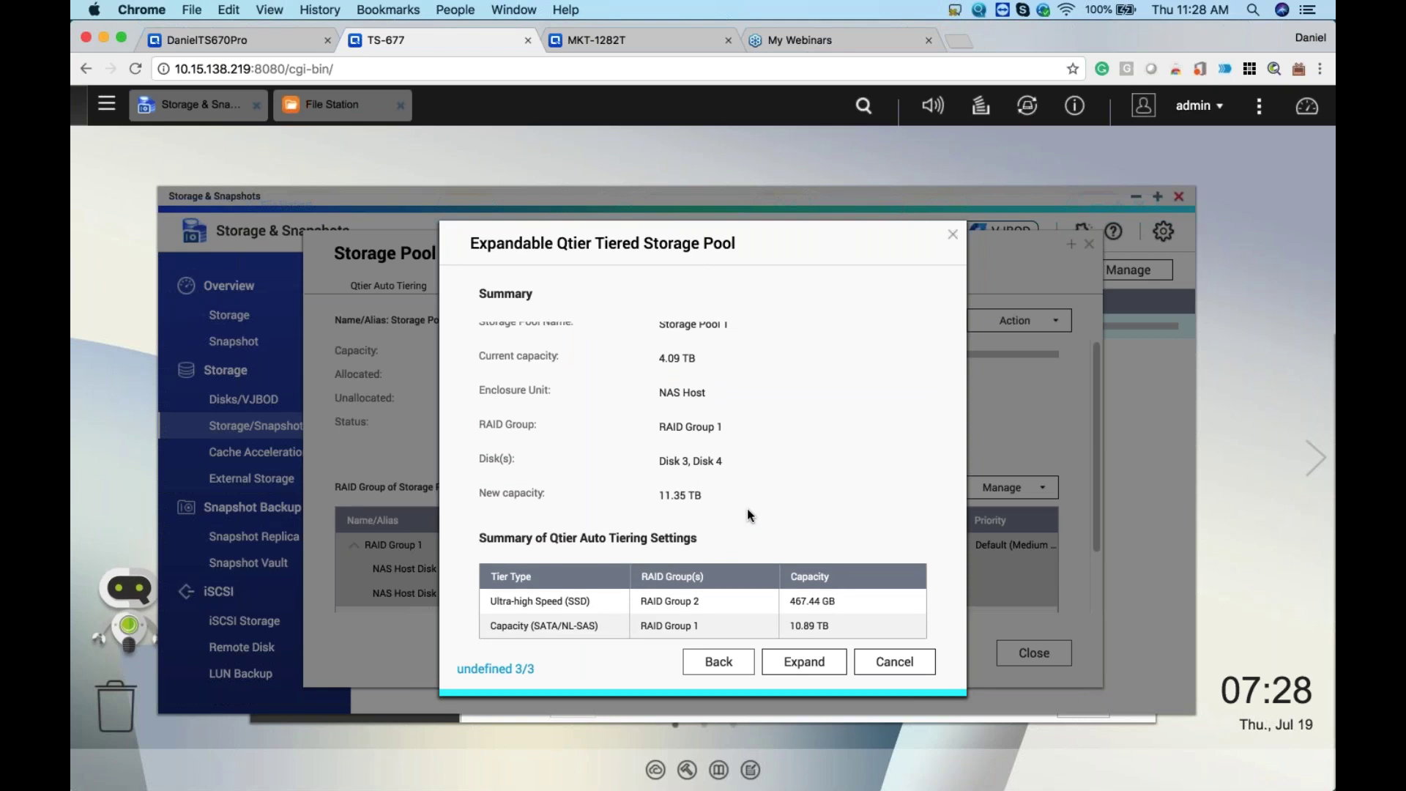
pyautogui.click(805, 661)
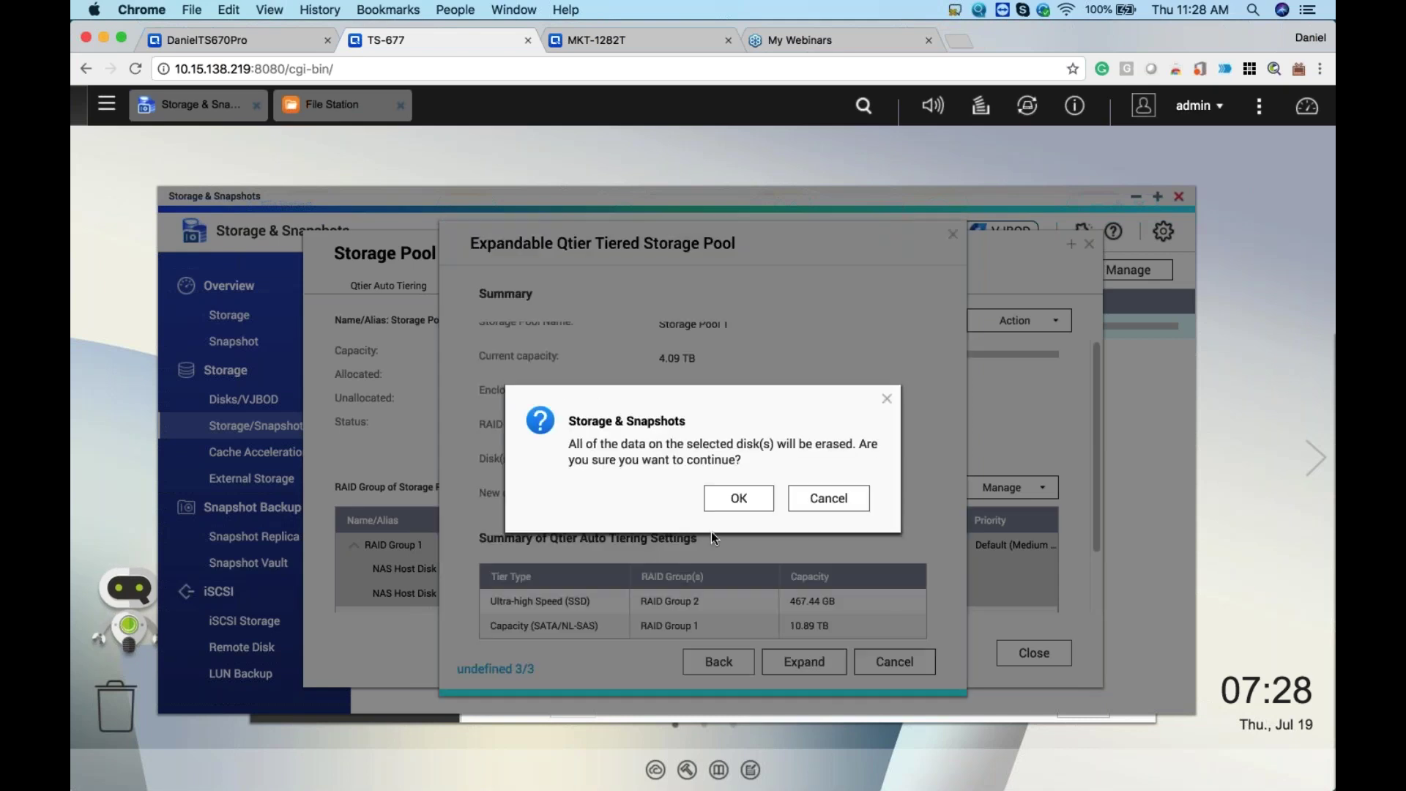
pyautogui.click(738, 498)
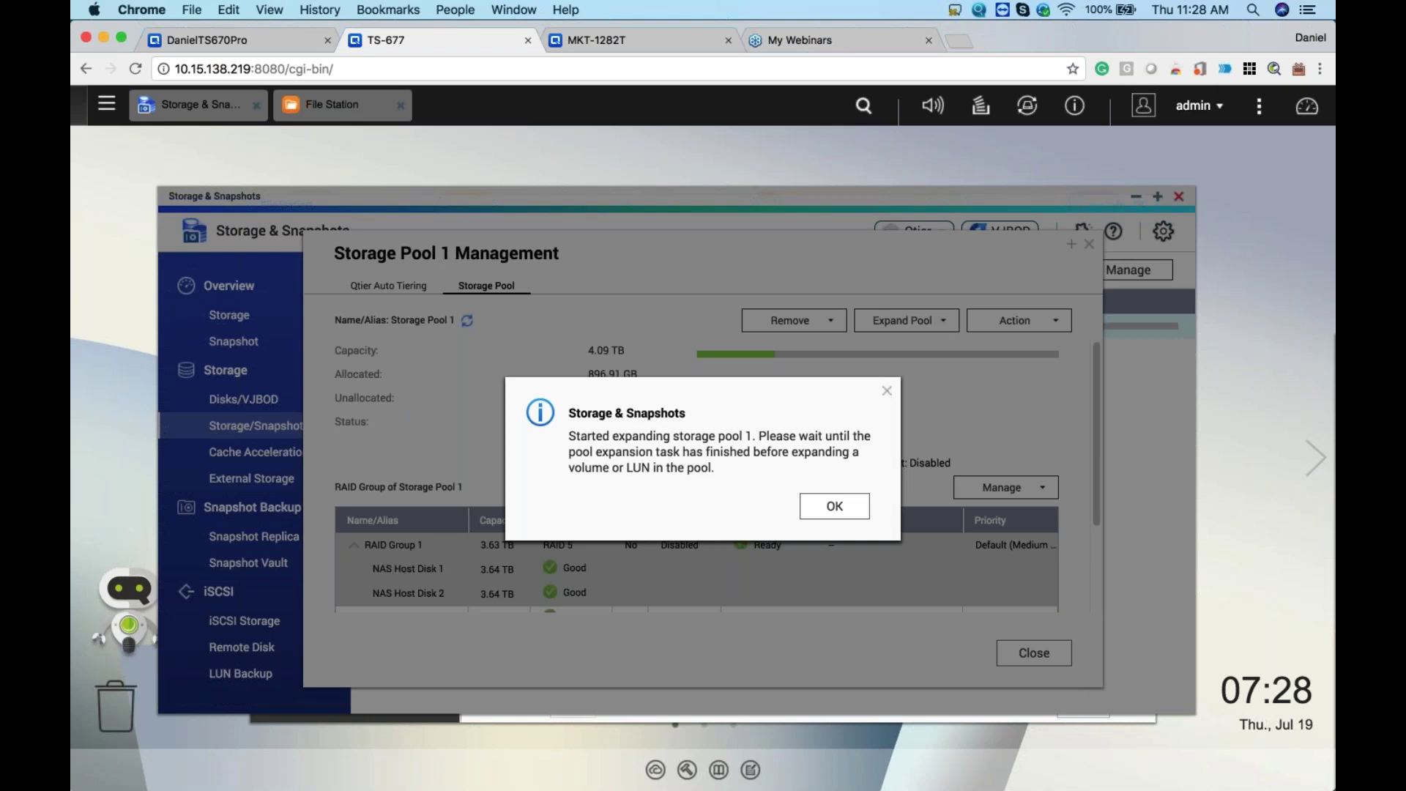
pyautogui.click(845, 507)
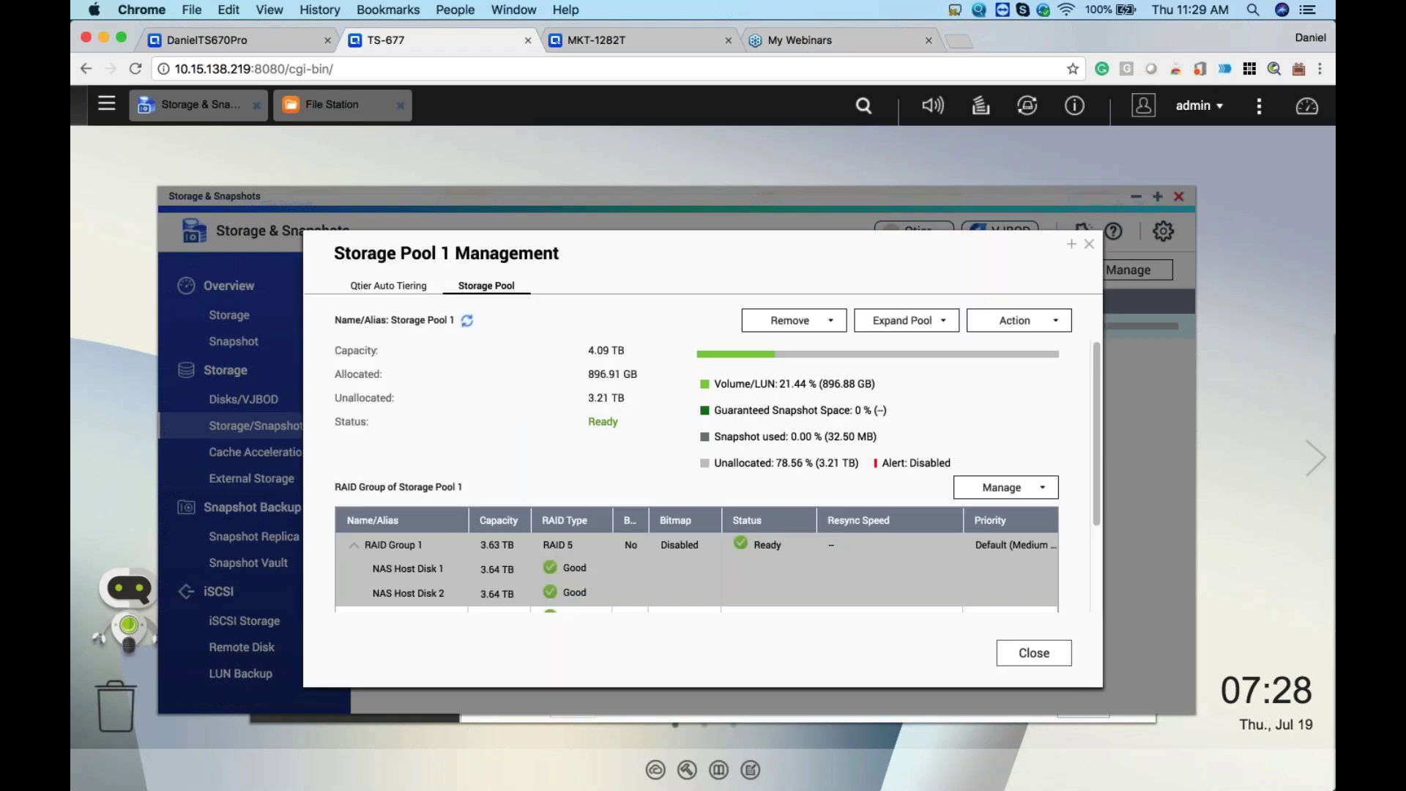
pyautogui.scroll(-3, 782, 450)
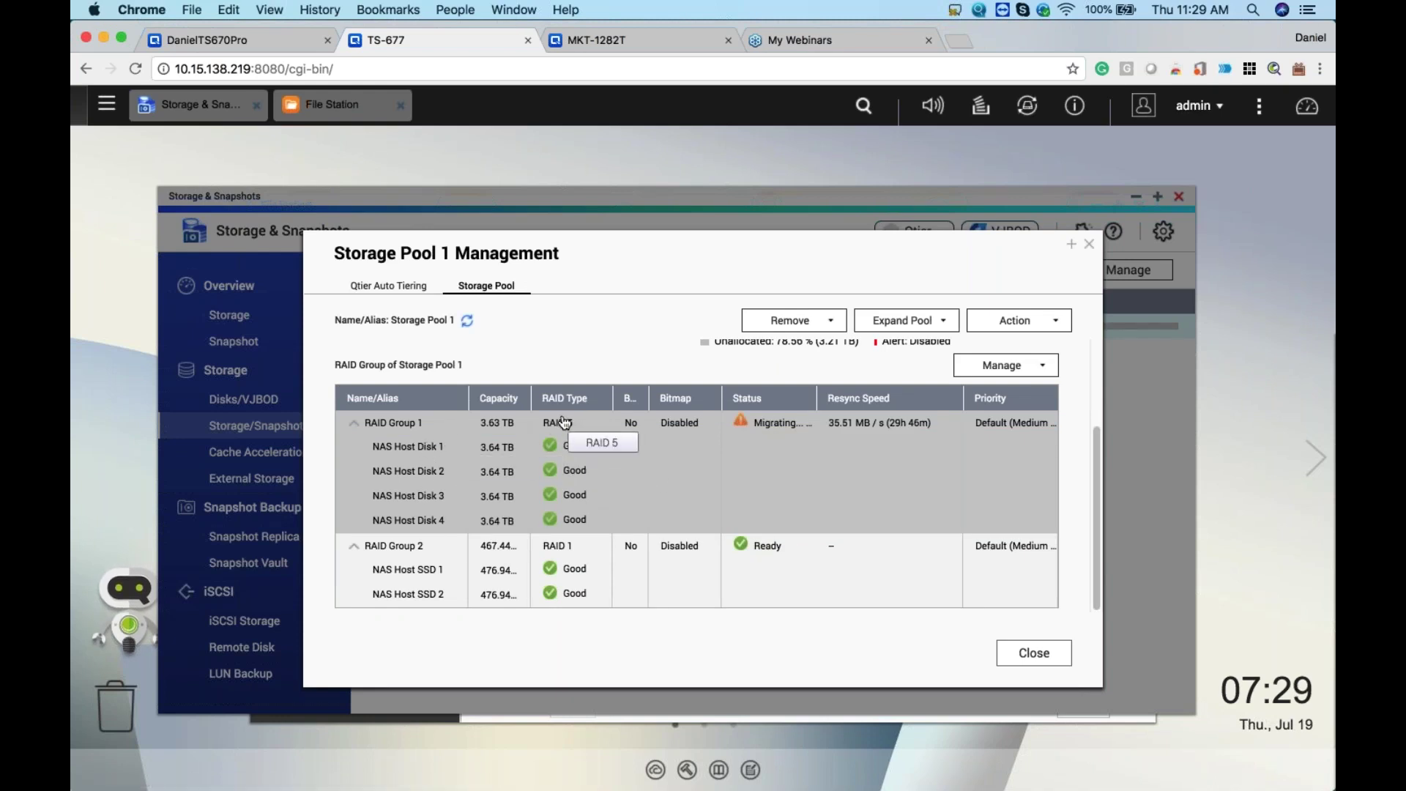
# Step: Switch to the MKT-1282T NAS, log in with the prefilled credentials, open Storage & Snapshots and decline the firmware update
pyautogui.click(637, 43)
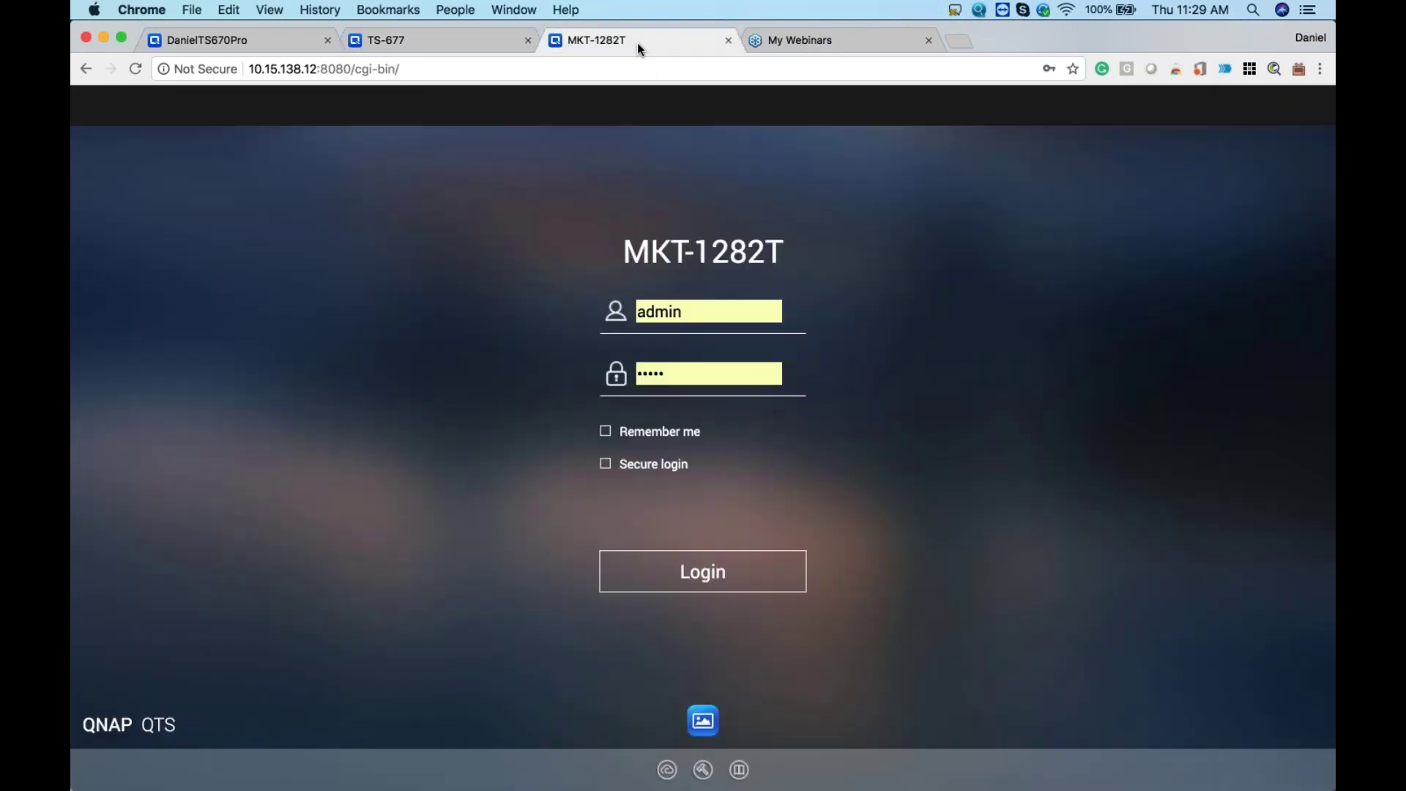
pyautogui.click(714, 571)
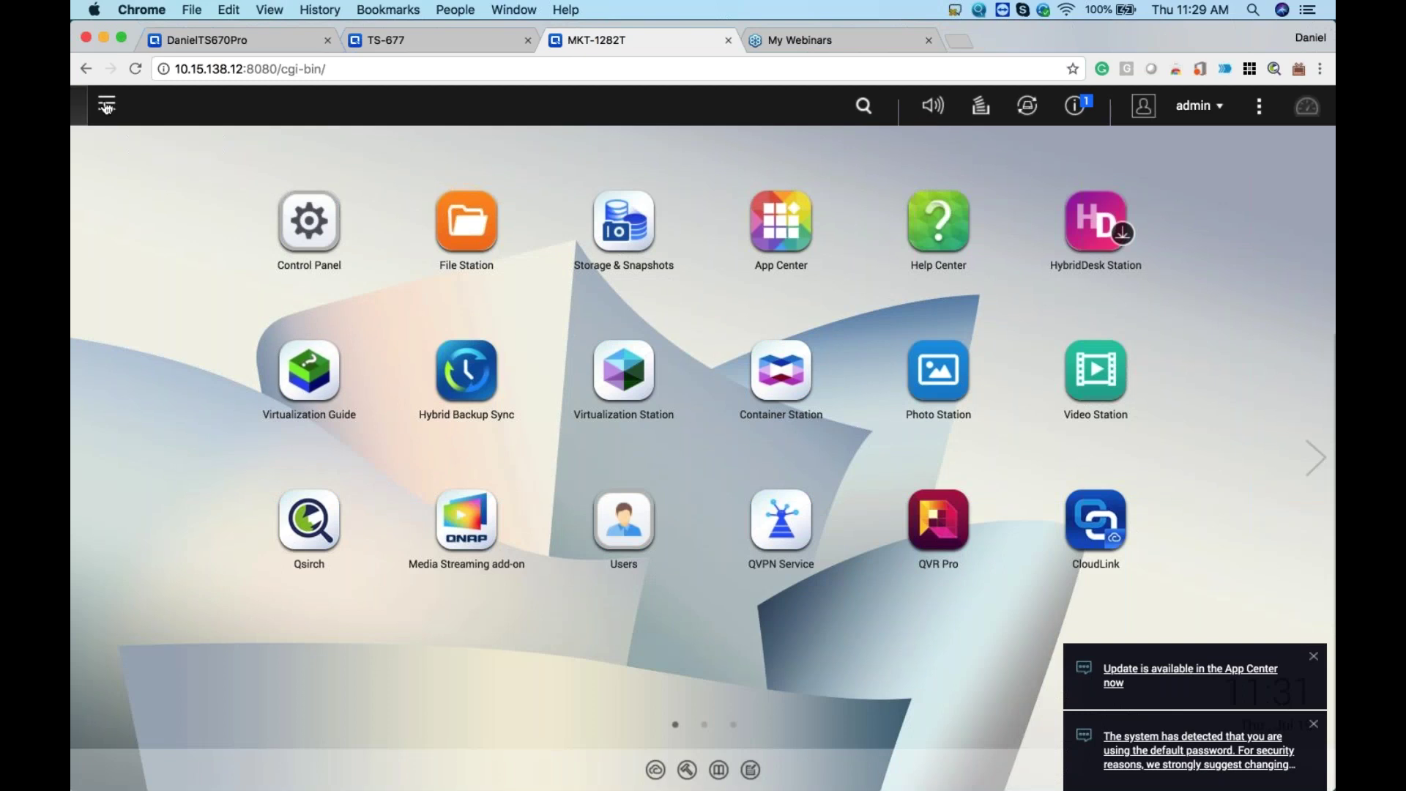
pyautogui.click(106, 103)
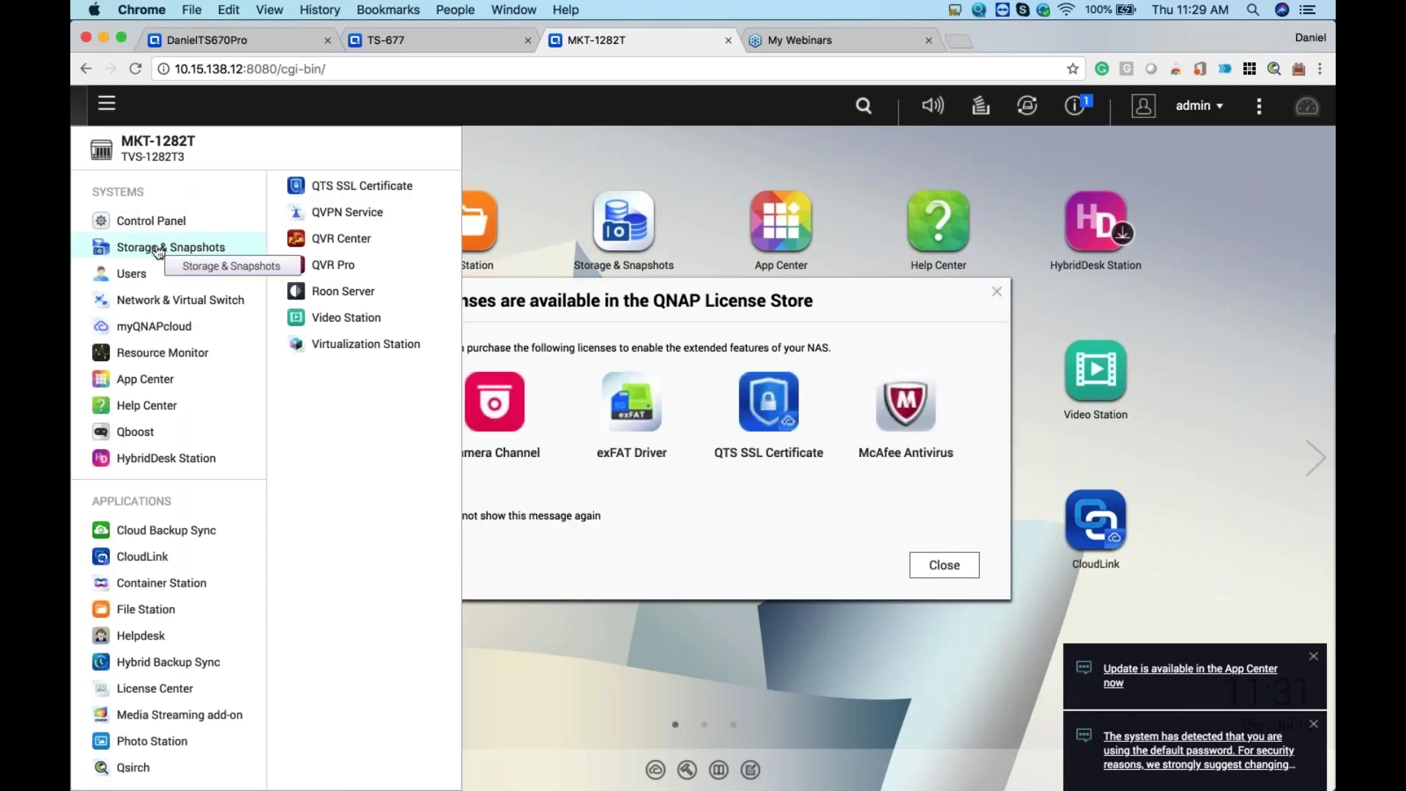
pyautogui.click(157, 249)
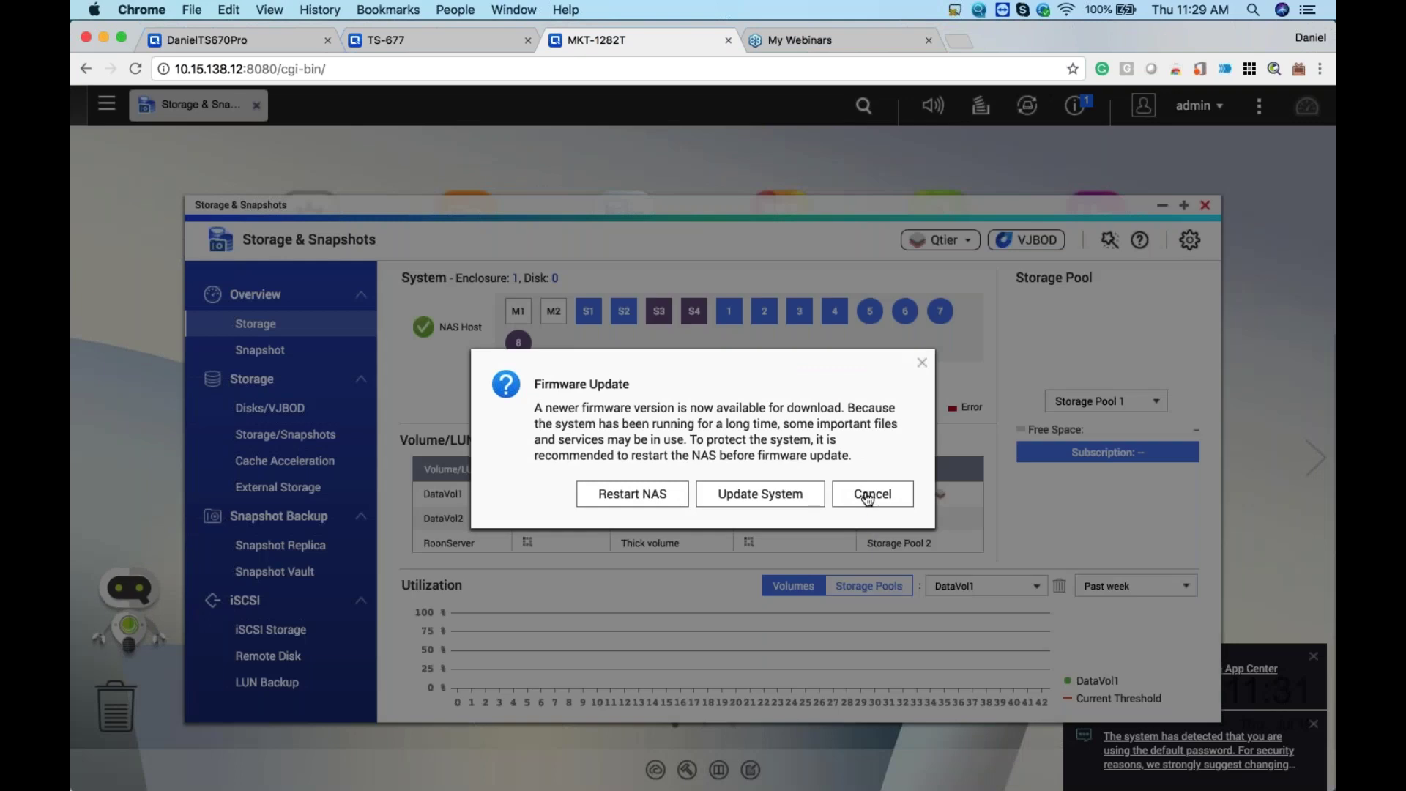
pyautogui.click(867, 496)
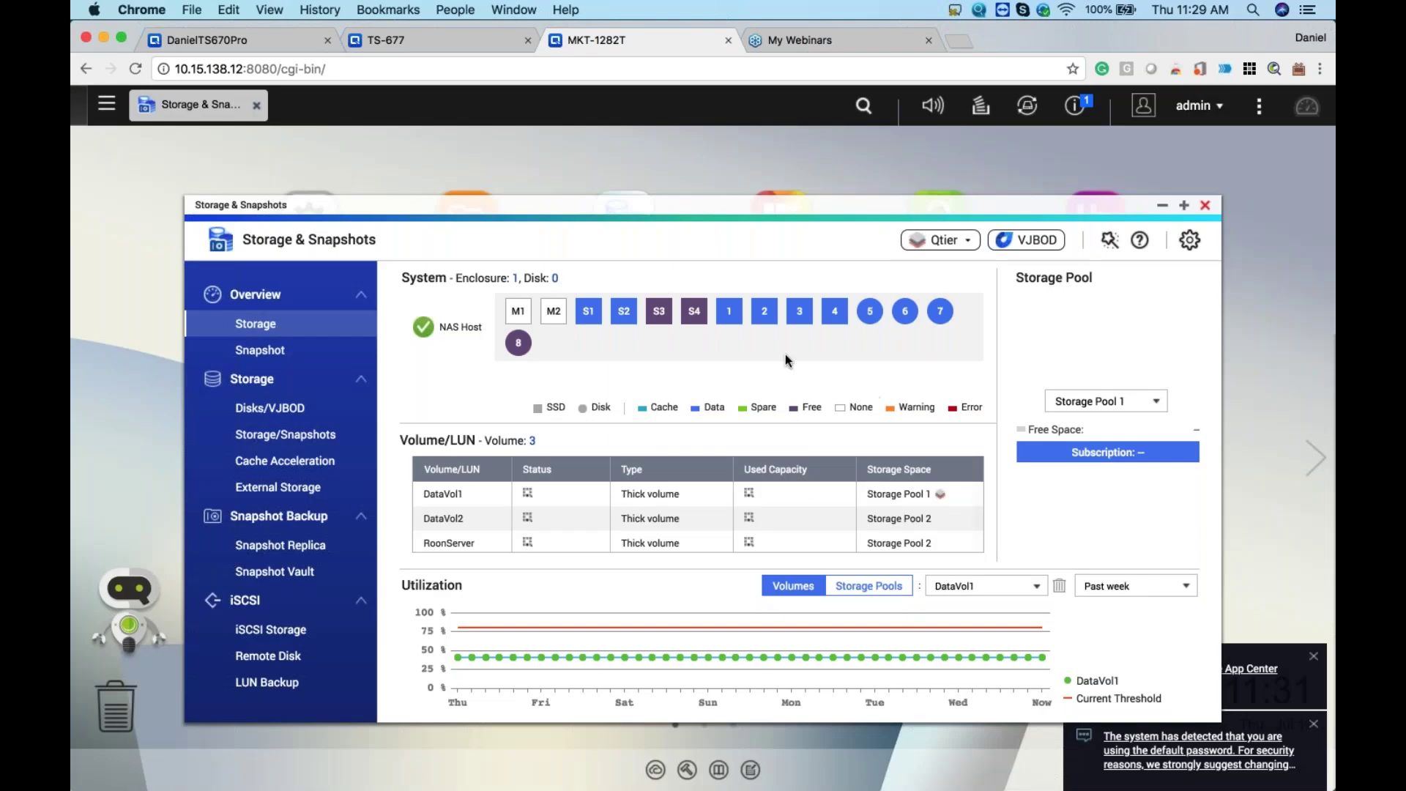
# Step: Start creating an SSD cache from SSD 3 and SSD 4 with RAID 1 and the Read-Write cache type
pyautogui.click(306, 469)
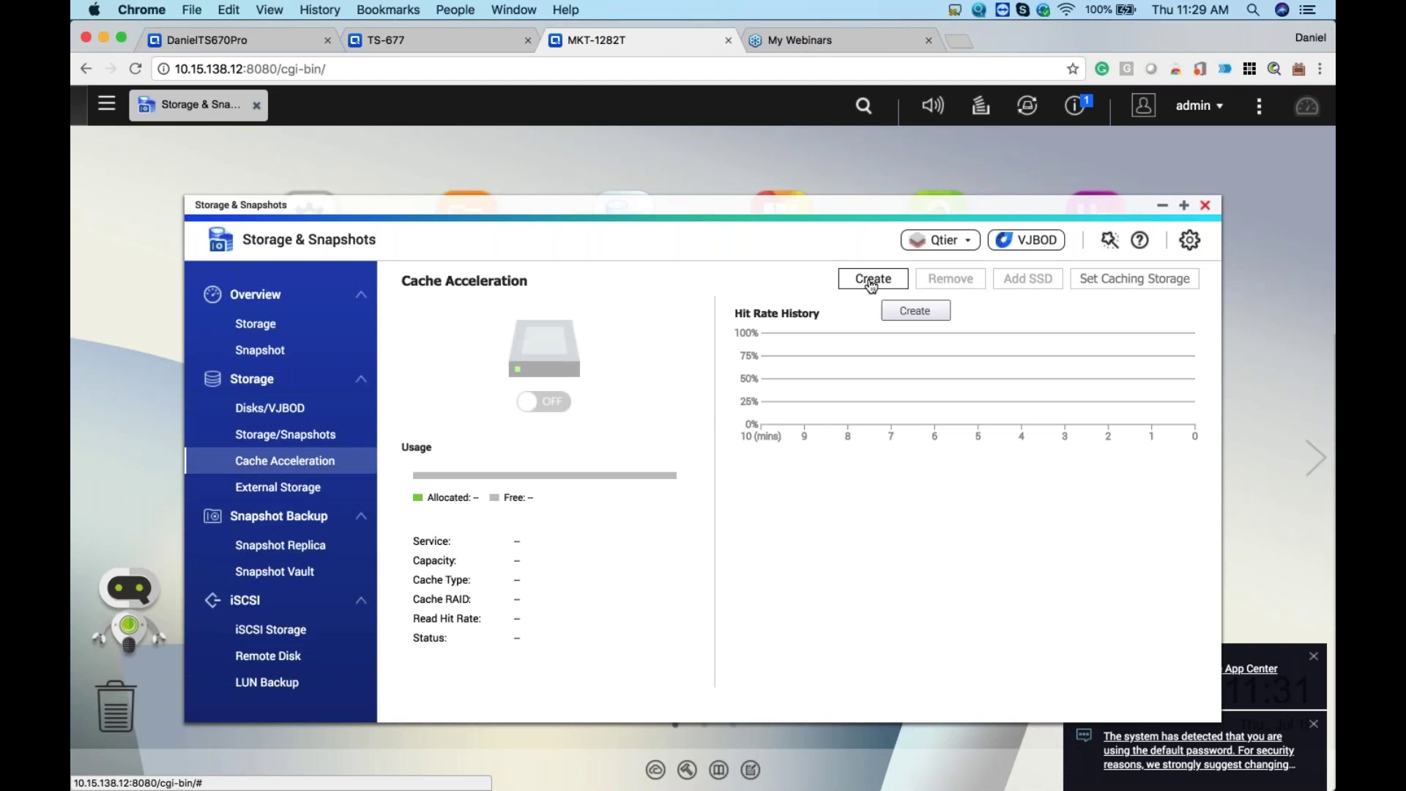
pyautogui.click(871, 279)
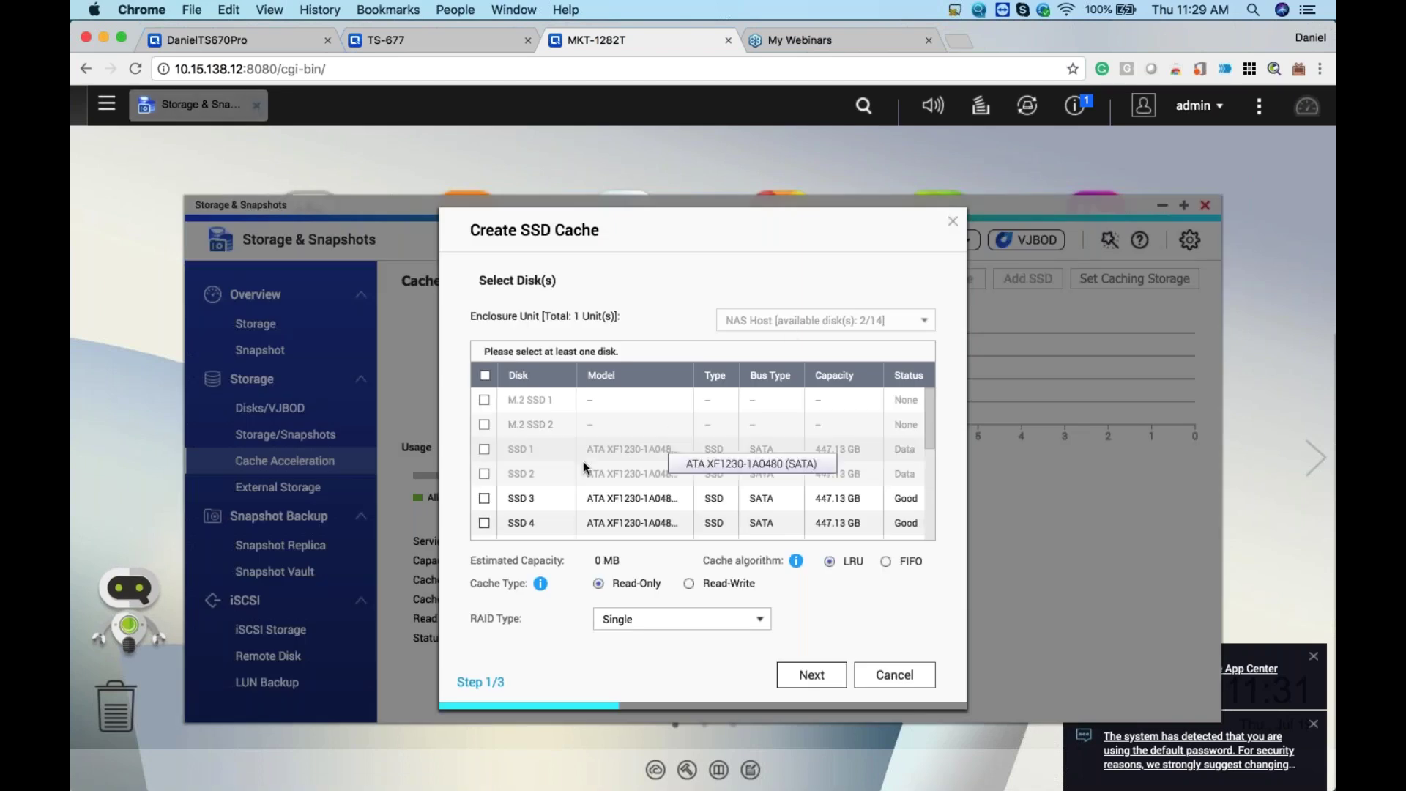
pyautogui.click(484, 498)
pyautogui.click(484, 523)
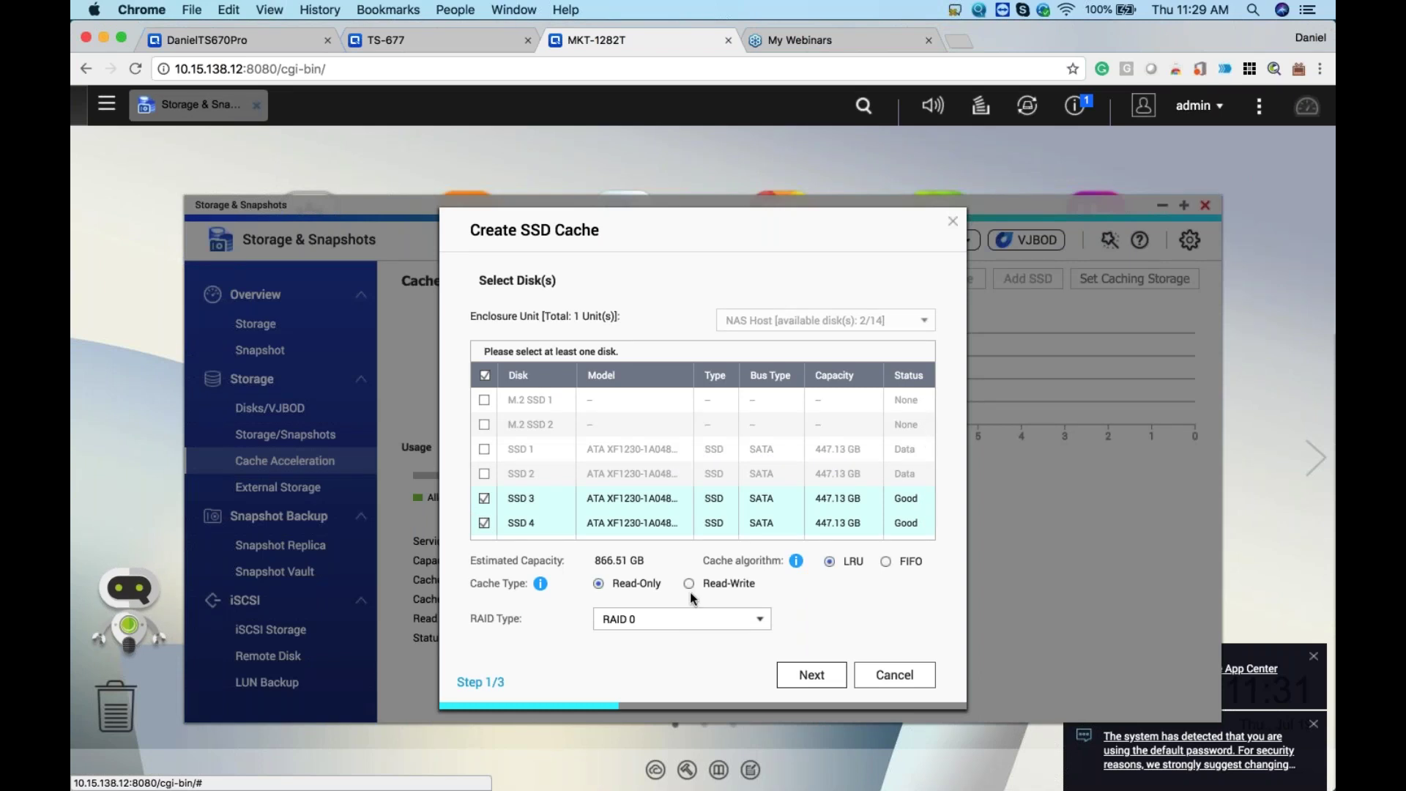
pyautogui.click(753, 620)
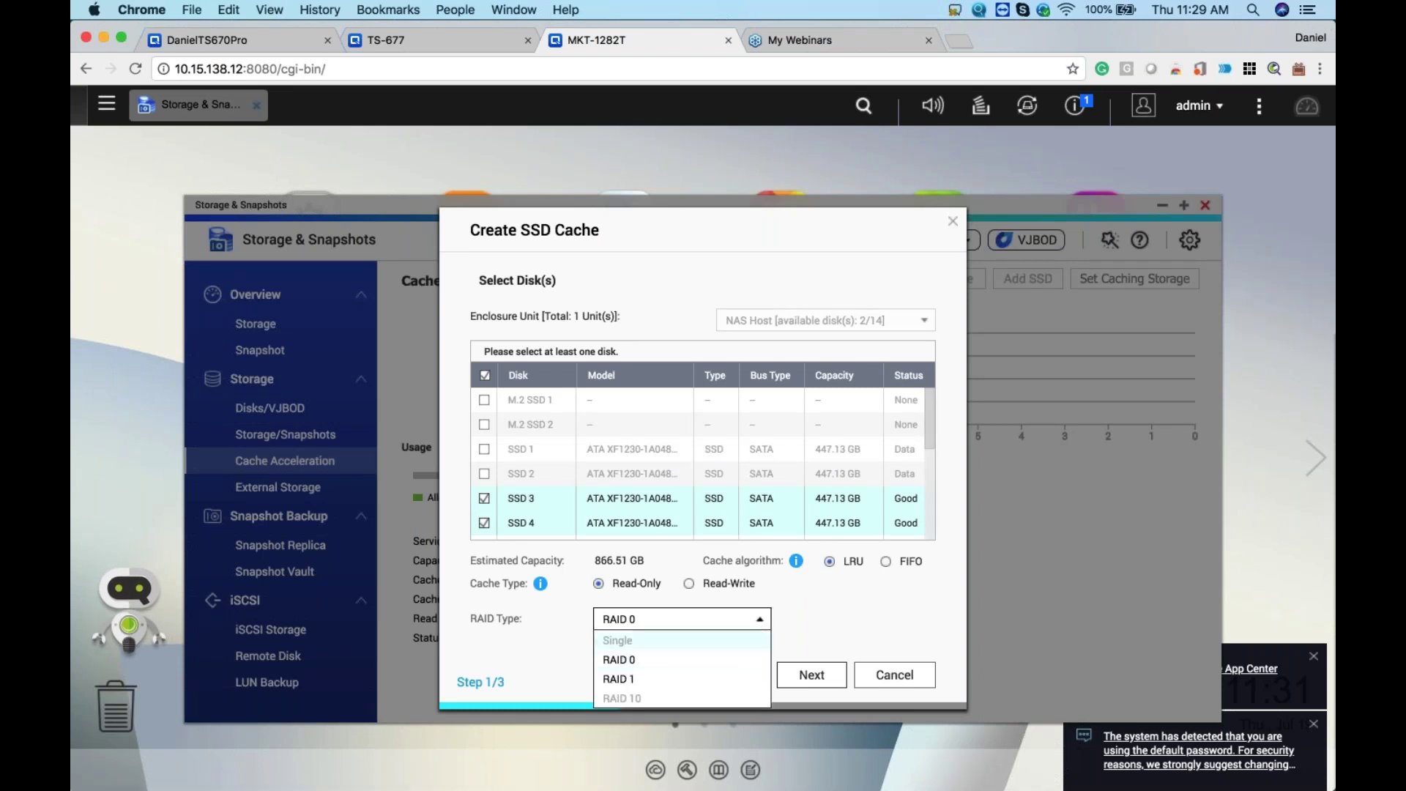
pyautogui.click(643, 680)
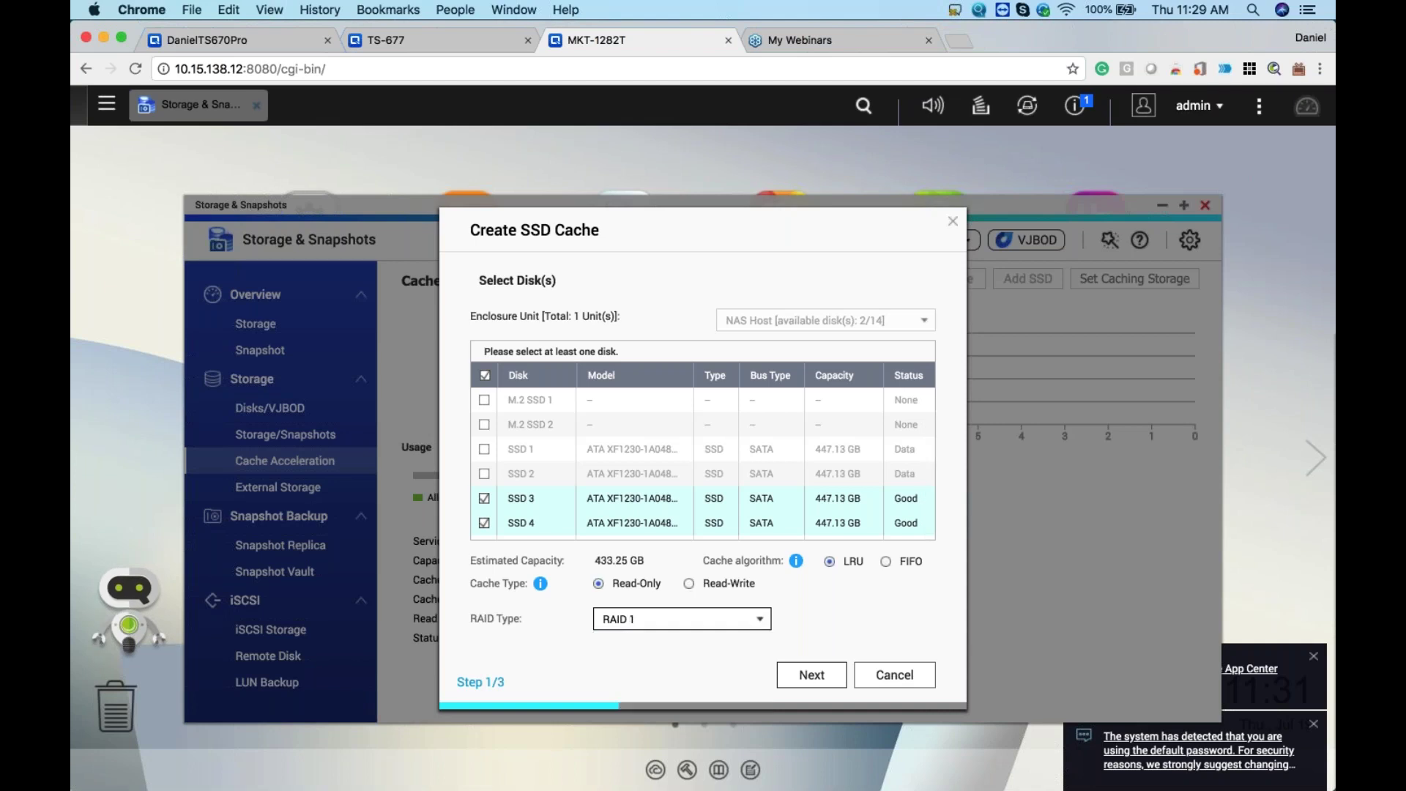
pyautogui.click(689, 584)
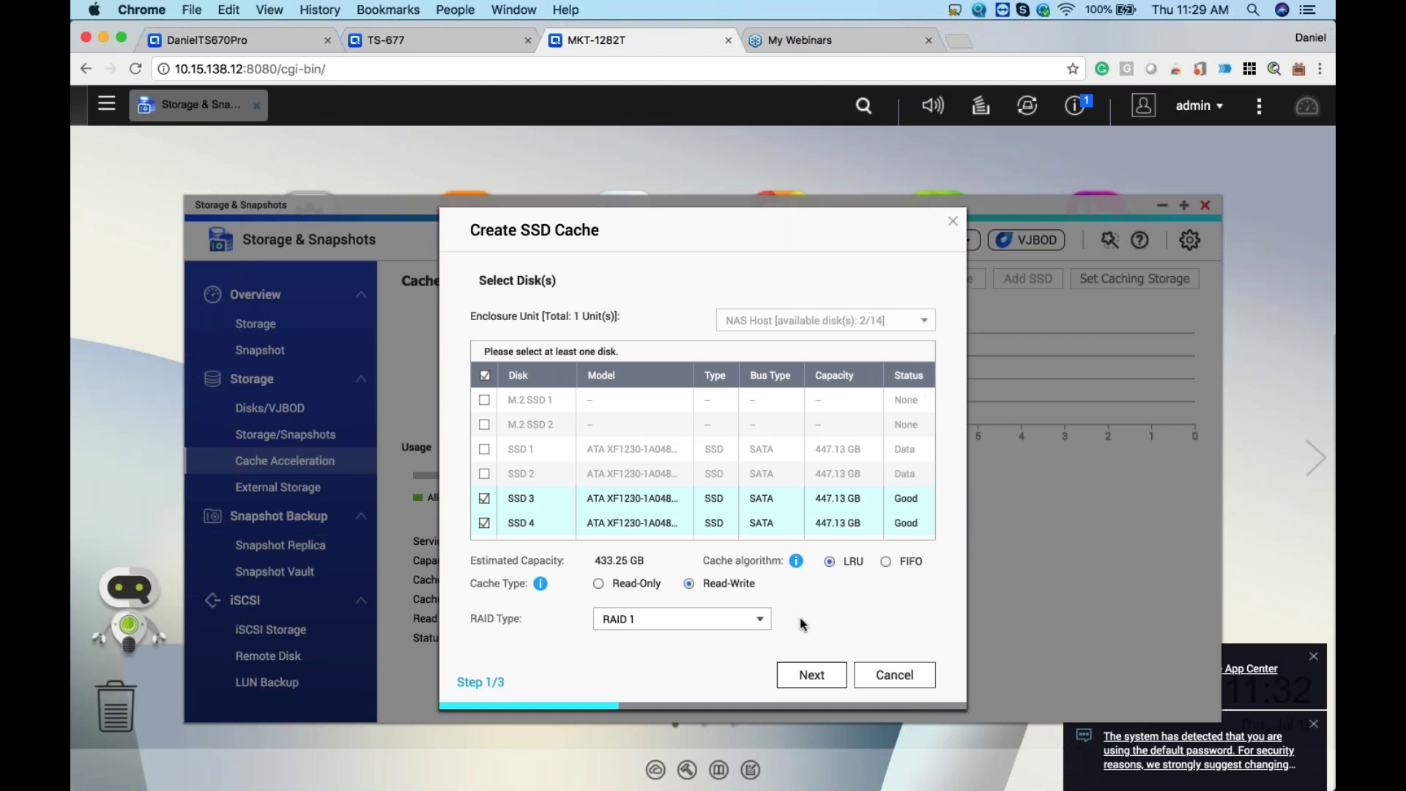
# Step: Set the SSD cache mode to Accelerate random I/O with an 8MB bypass block size and continue to the volume selection
pyautogui.click(811, 674)
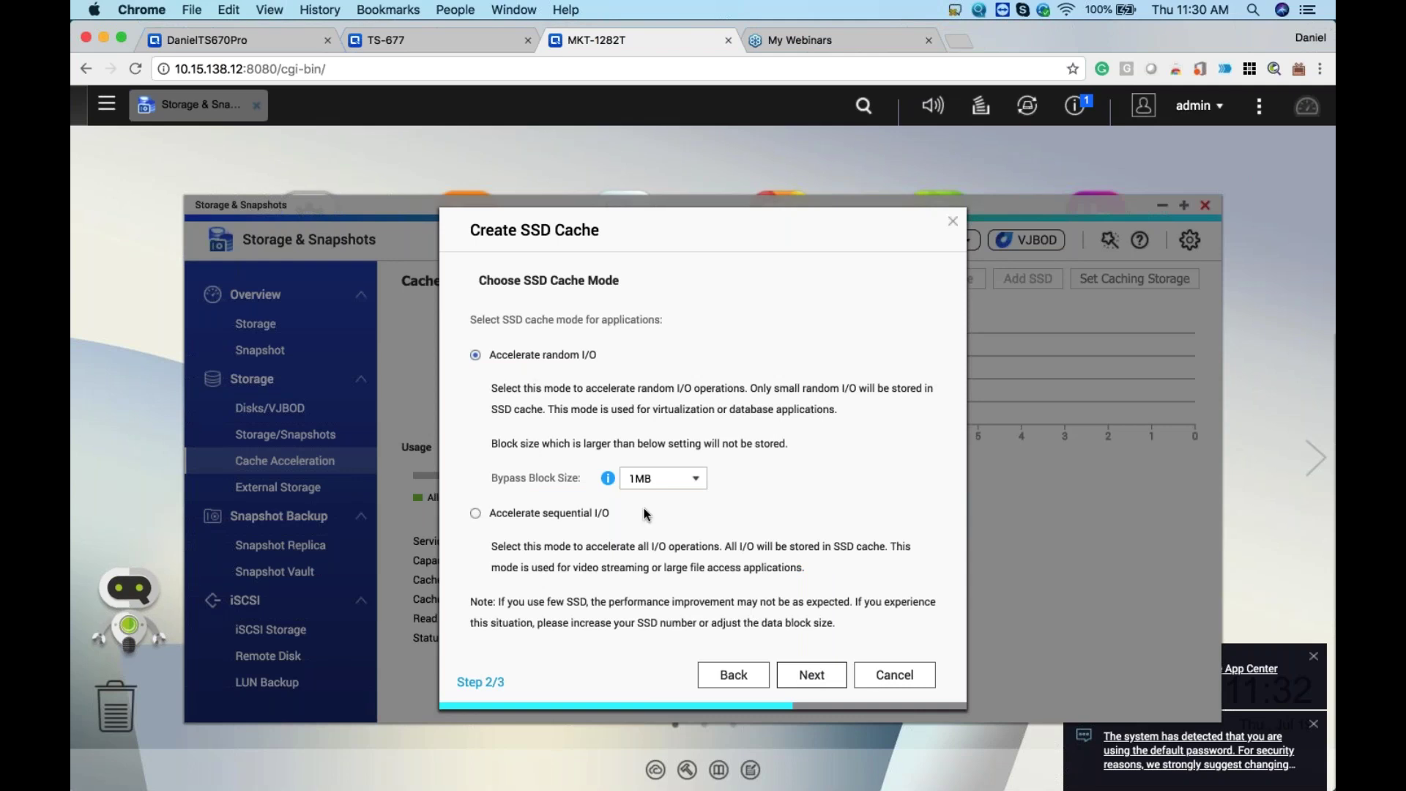
pyautogui.click(695, 483)
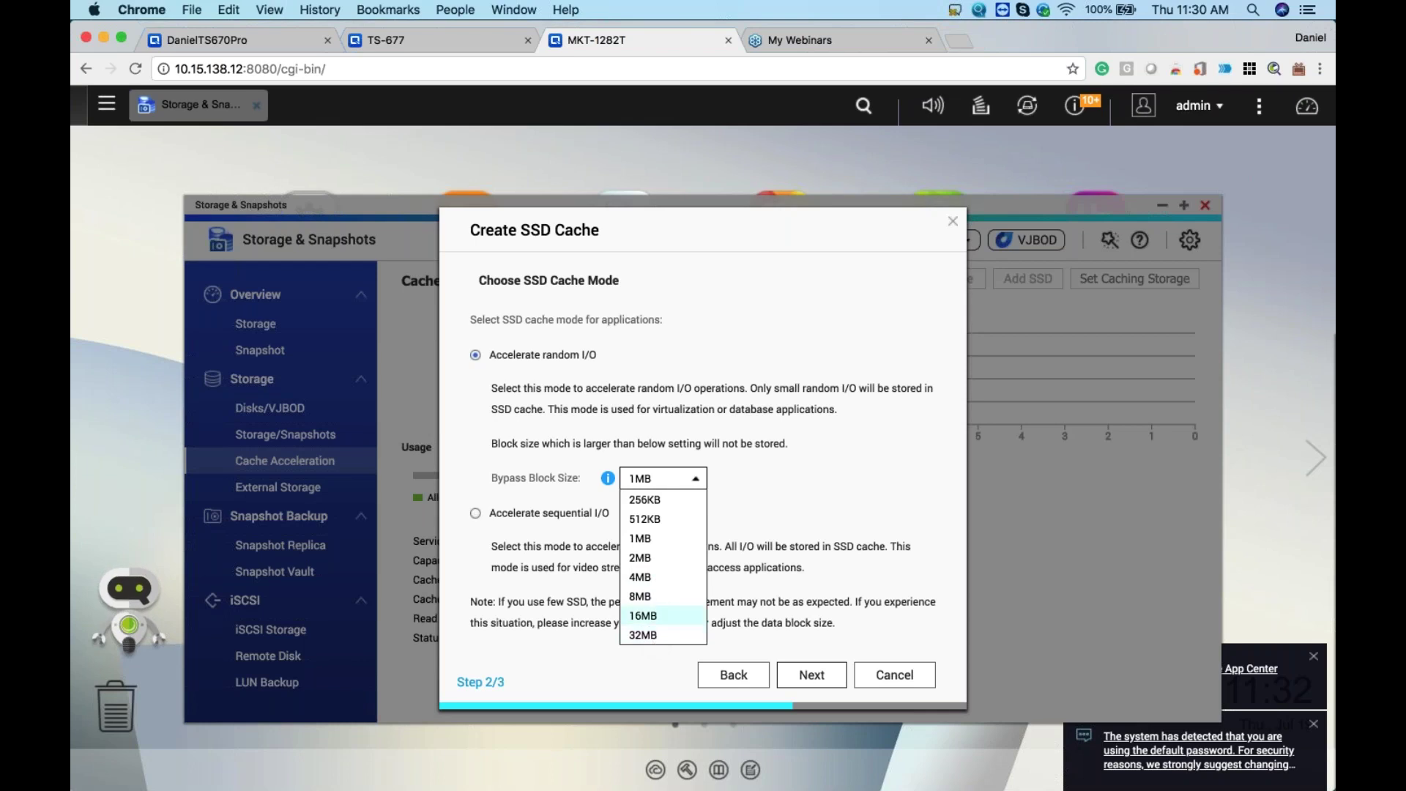
pyautogui.click(640, 538)
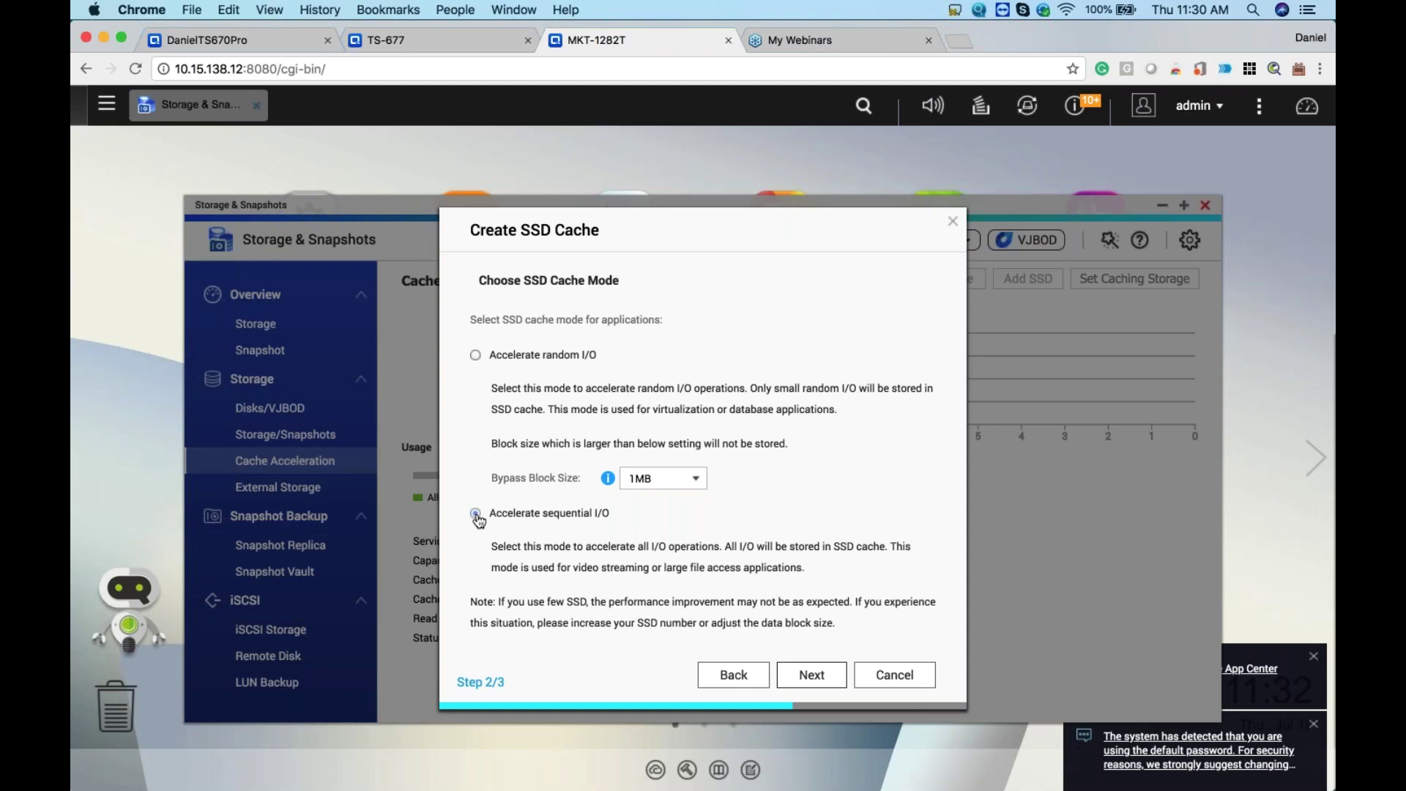
pyautogui.click(695, 478)
pyautogui.click(475, 355)
pyautogui.click(695, 478)
pyautogui.click(643, 596)
pyautogui.click(808, 675)
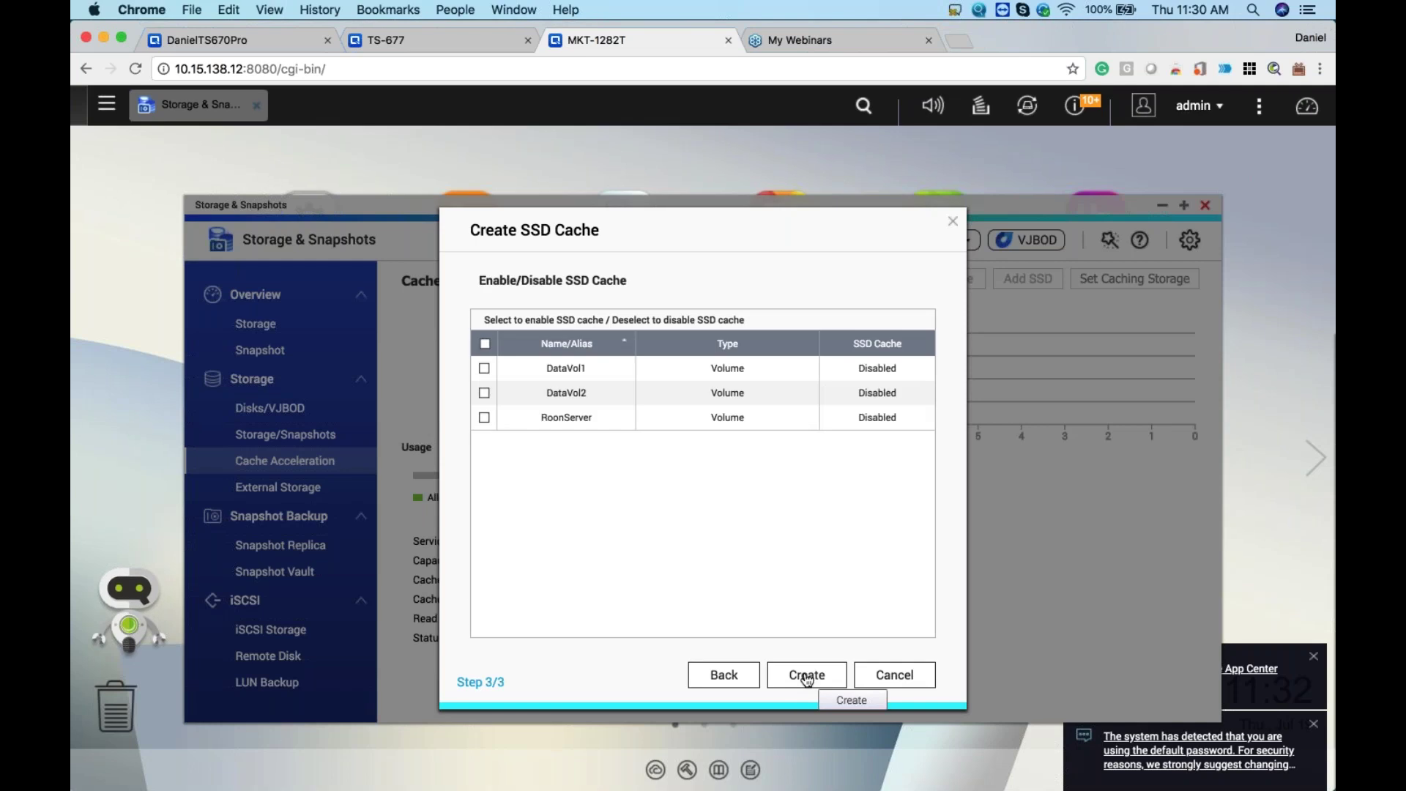
# Step: Enable the SSD cache for DataVol1 and DataVol2 and create it, acknowledging the data erasure and SSD removal information
pyautogui.click(806, 678)
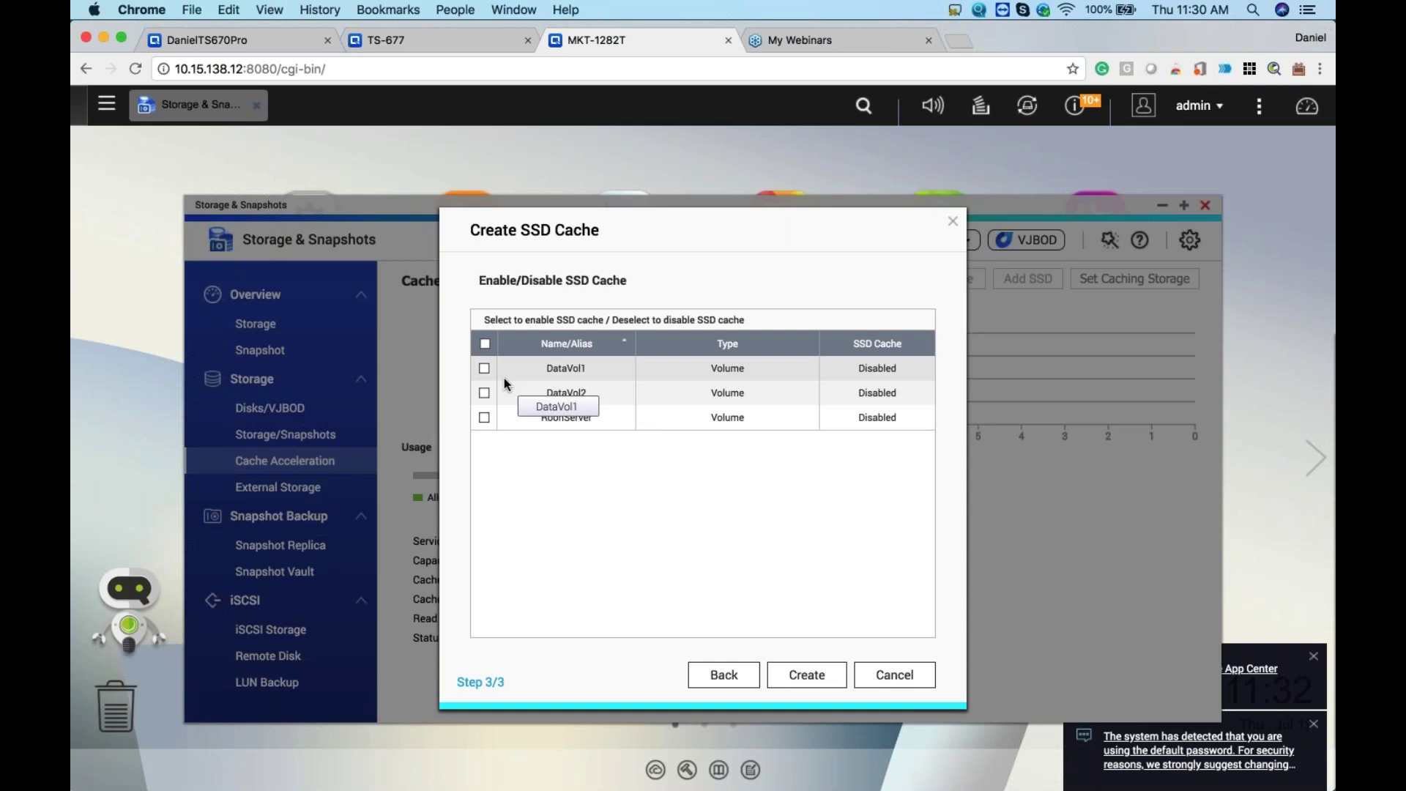
pyautogui.click(484, 368)
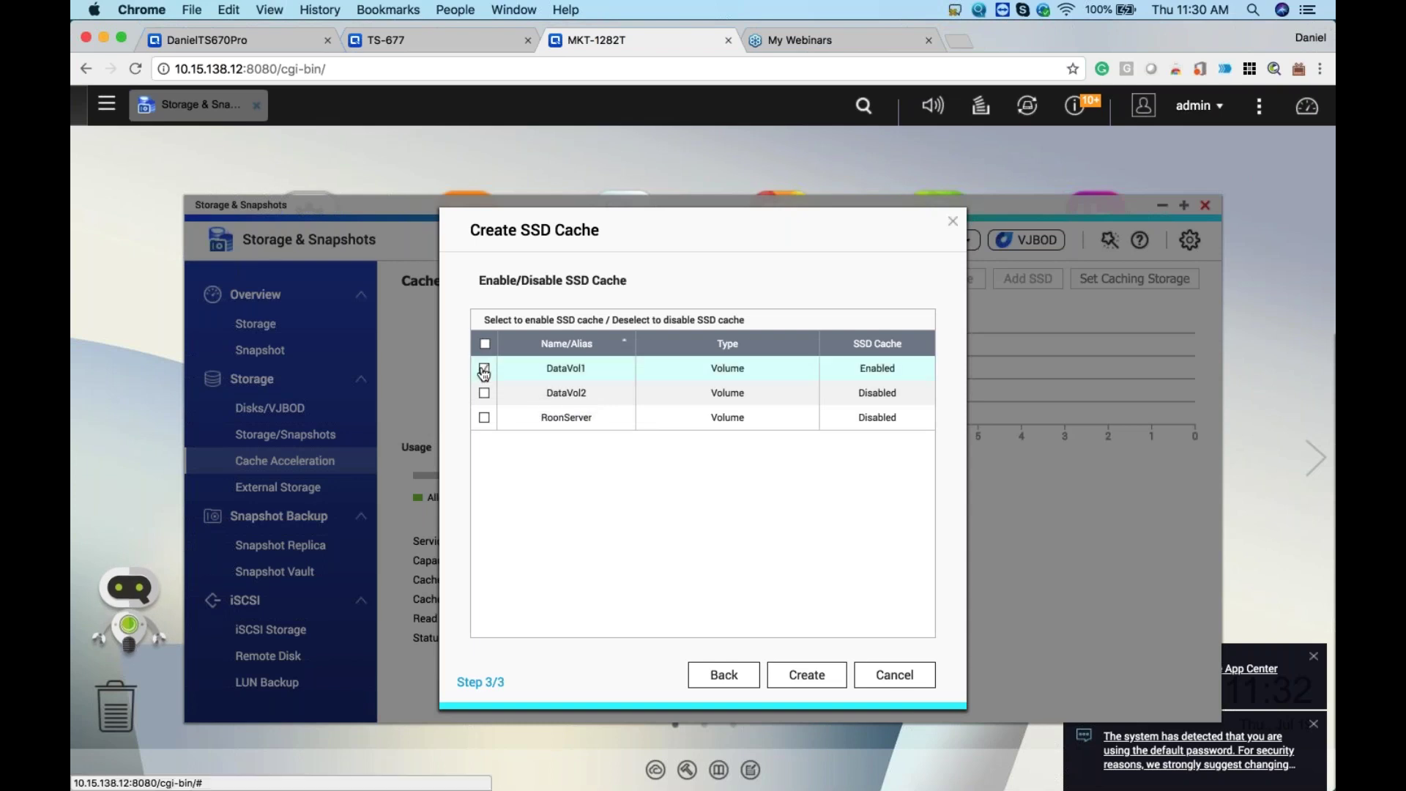
pyautogui.click(484, 393)
pyautogui.click(806, 674)
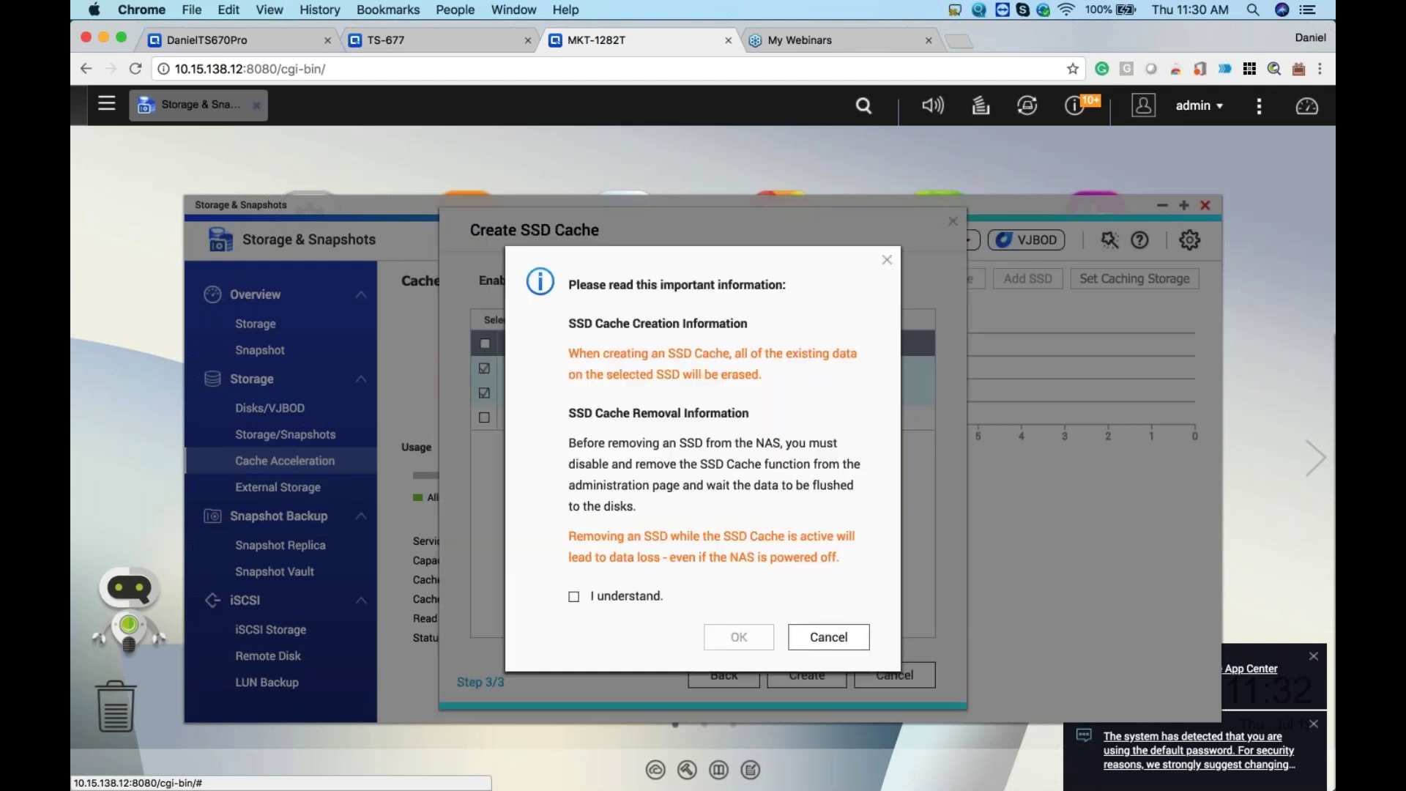
pyautogui.click(574, 596)
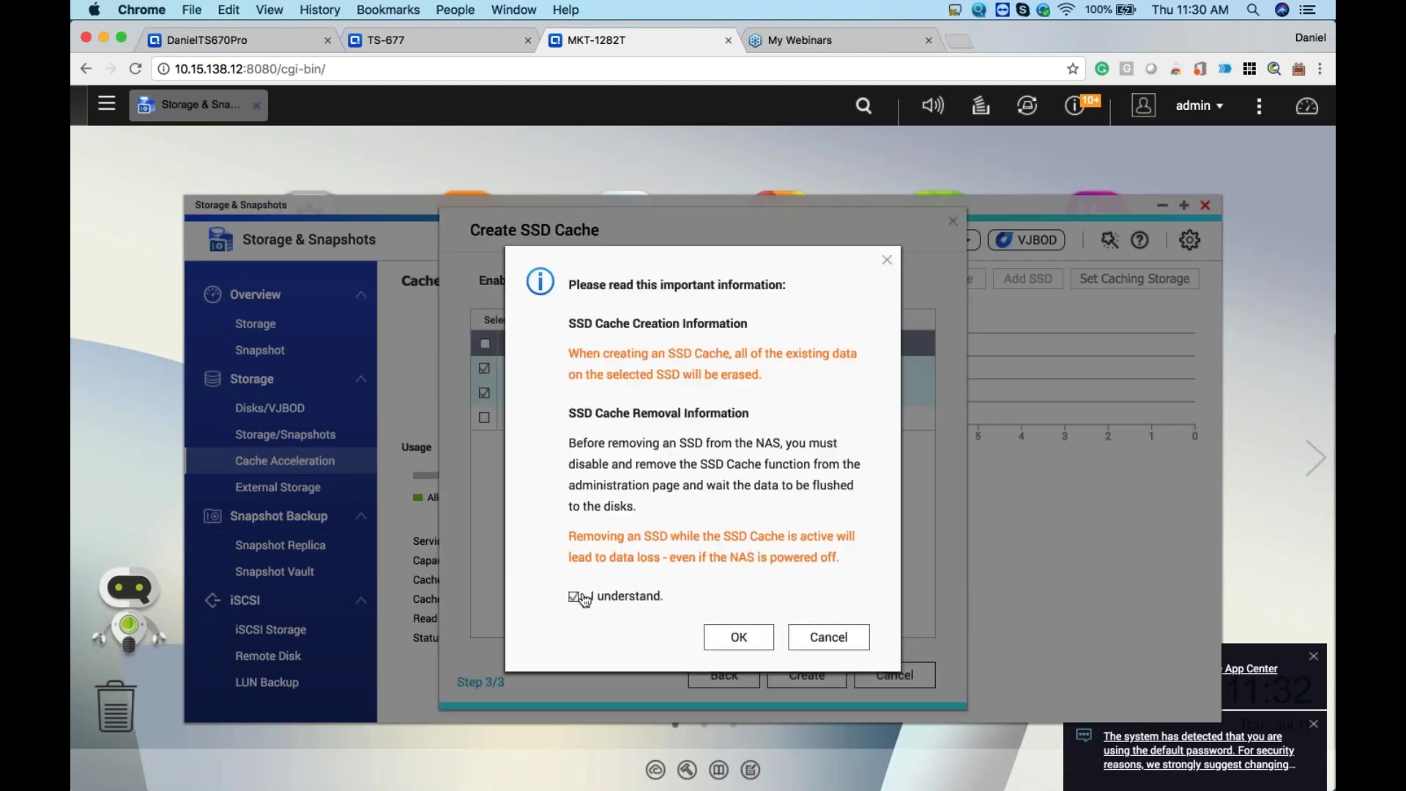
pyautogui.click(759, 635)
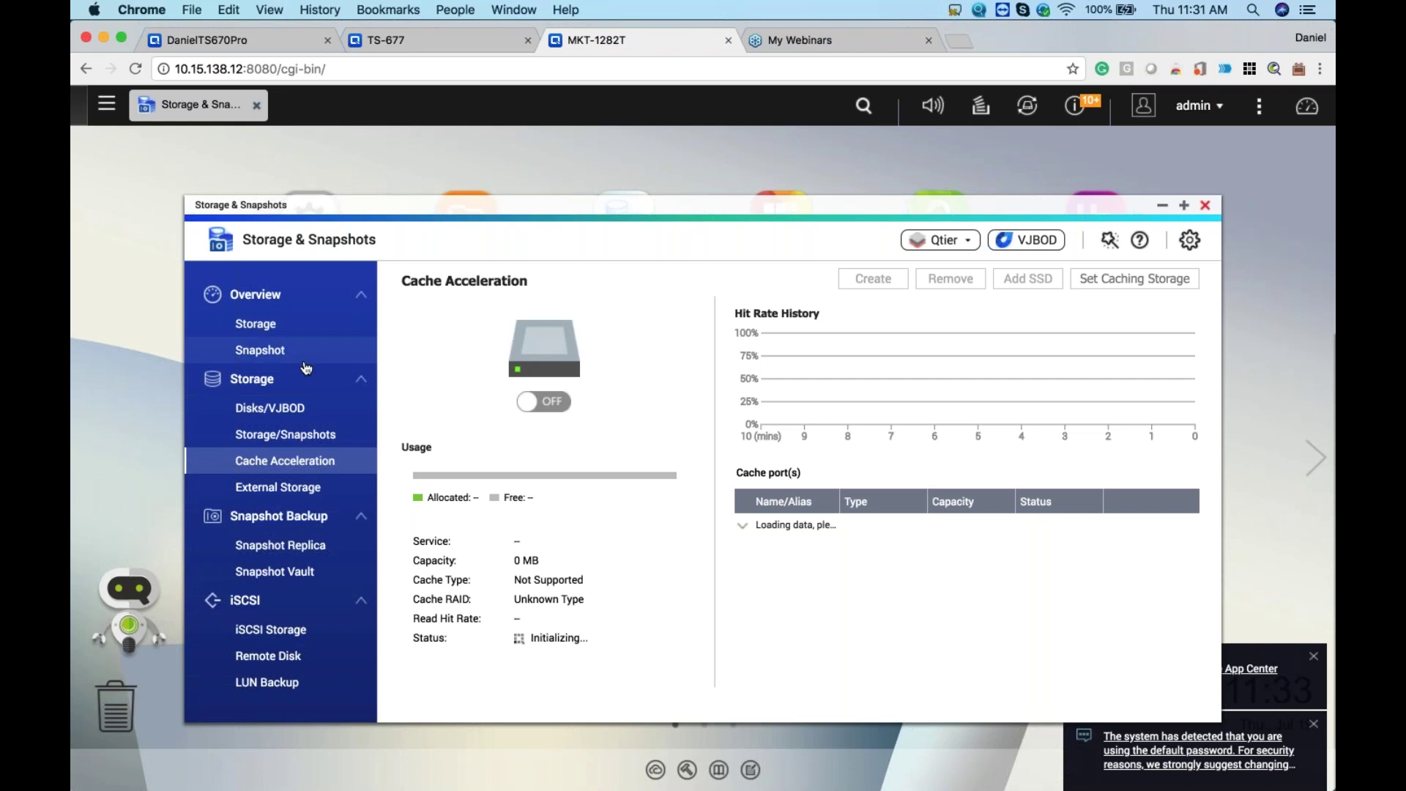
# Step: Switch to the TS-677 NAS, close the Storage Pool 1 management dialog and return to the MKT-1282T NAS to check cache acceleration
pyautogui.click(464, 39)
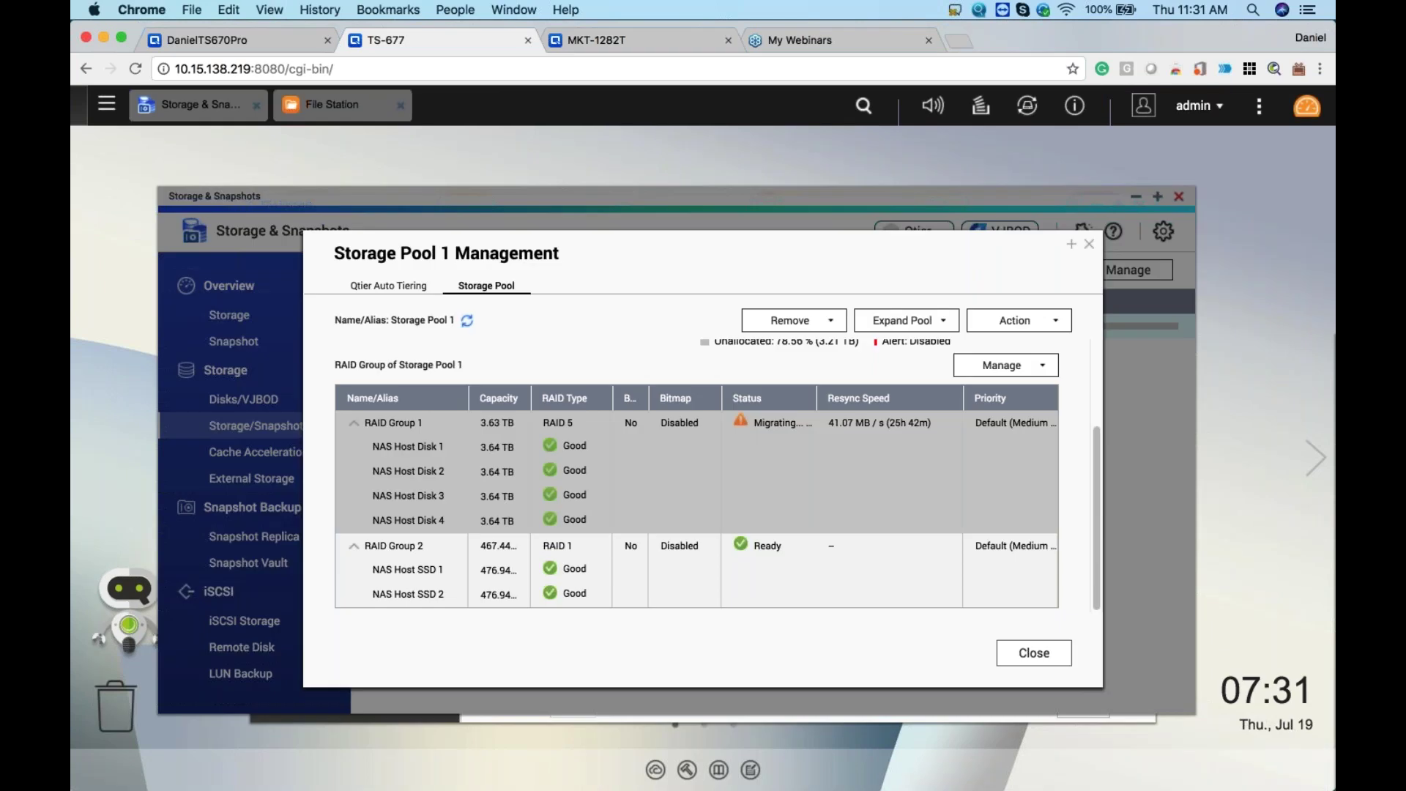
pyautogui.press('Escape')
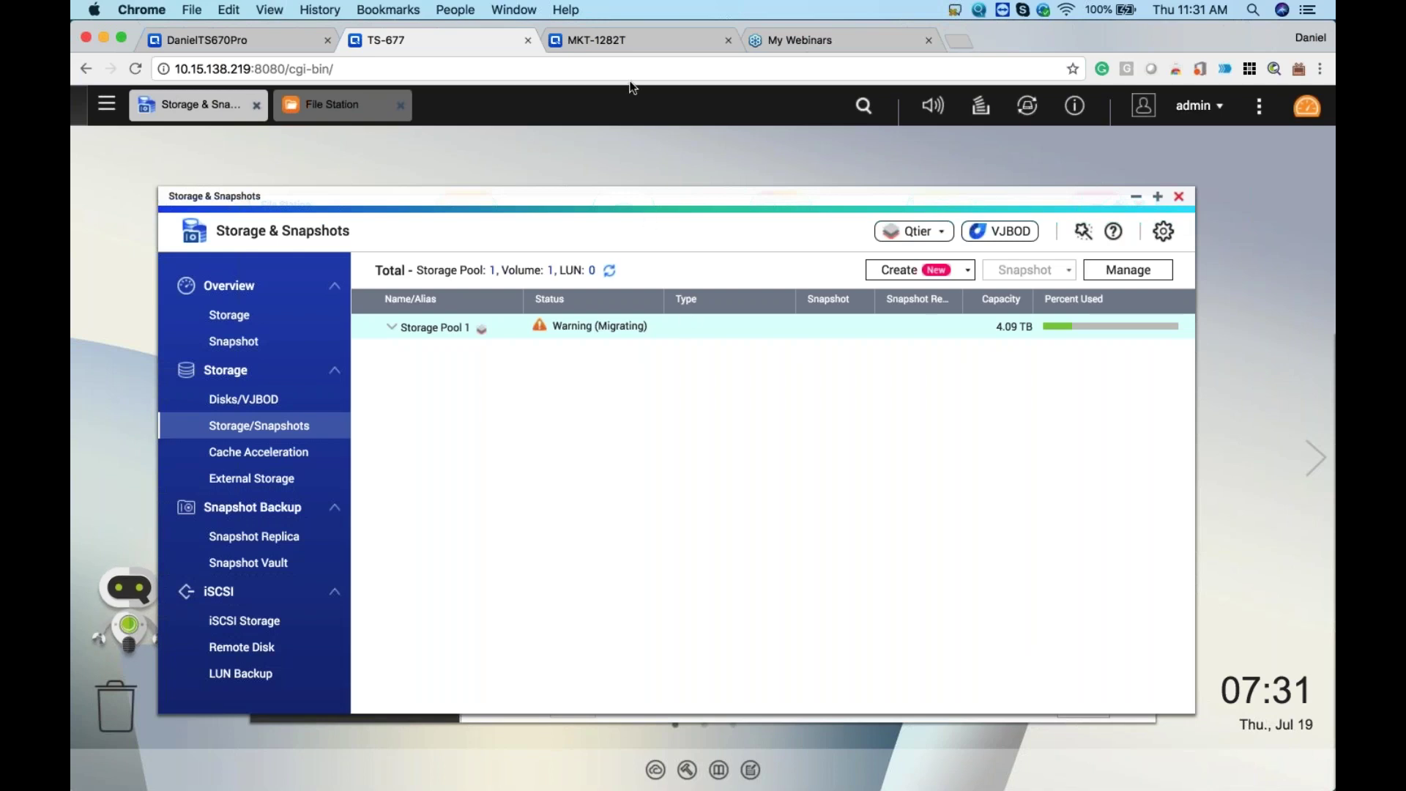
pyautogui.click(624, 43)
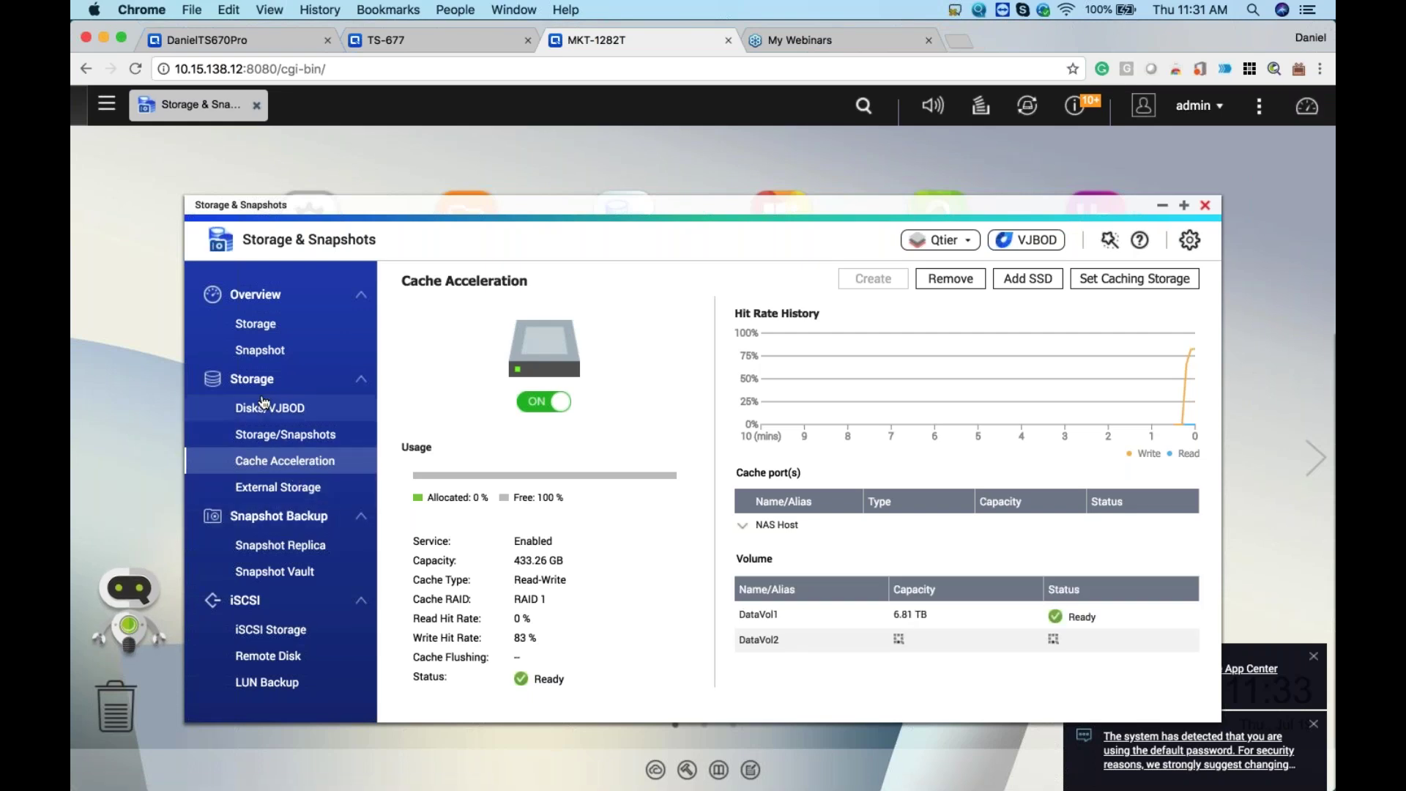
# Step: Start creating a new thick volume located in Storage Pool 1 and proceed to its configuration
pyautogui.click(279, 443)
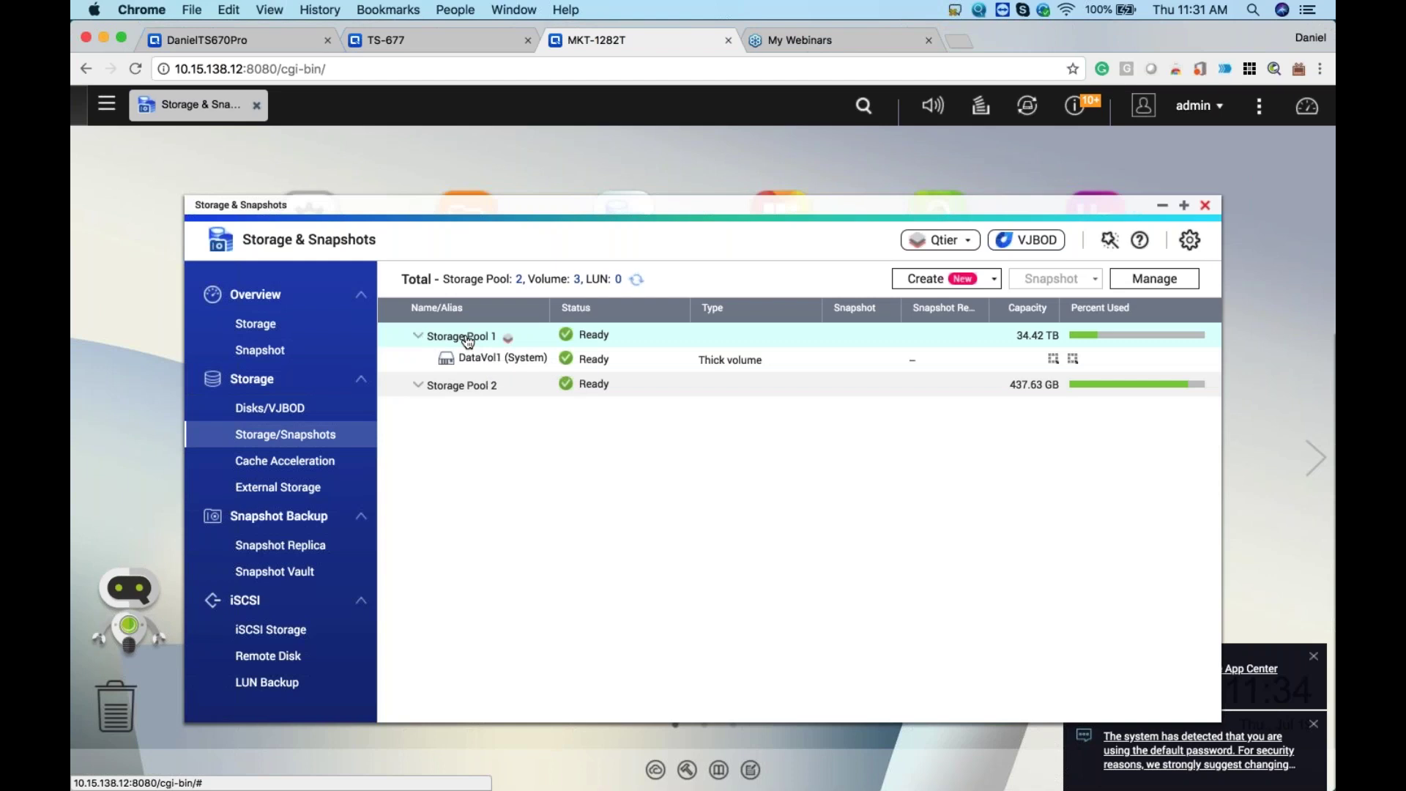
pyautogui.click(993, 279)
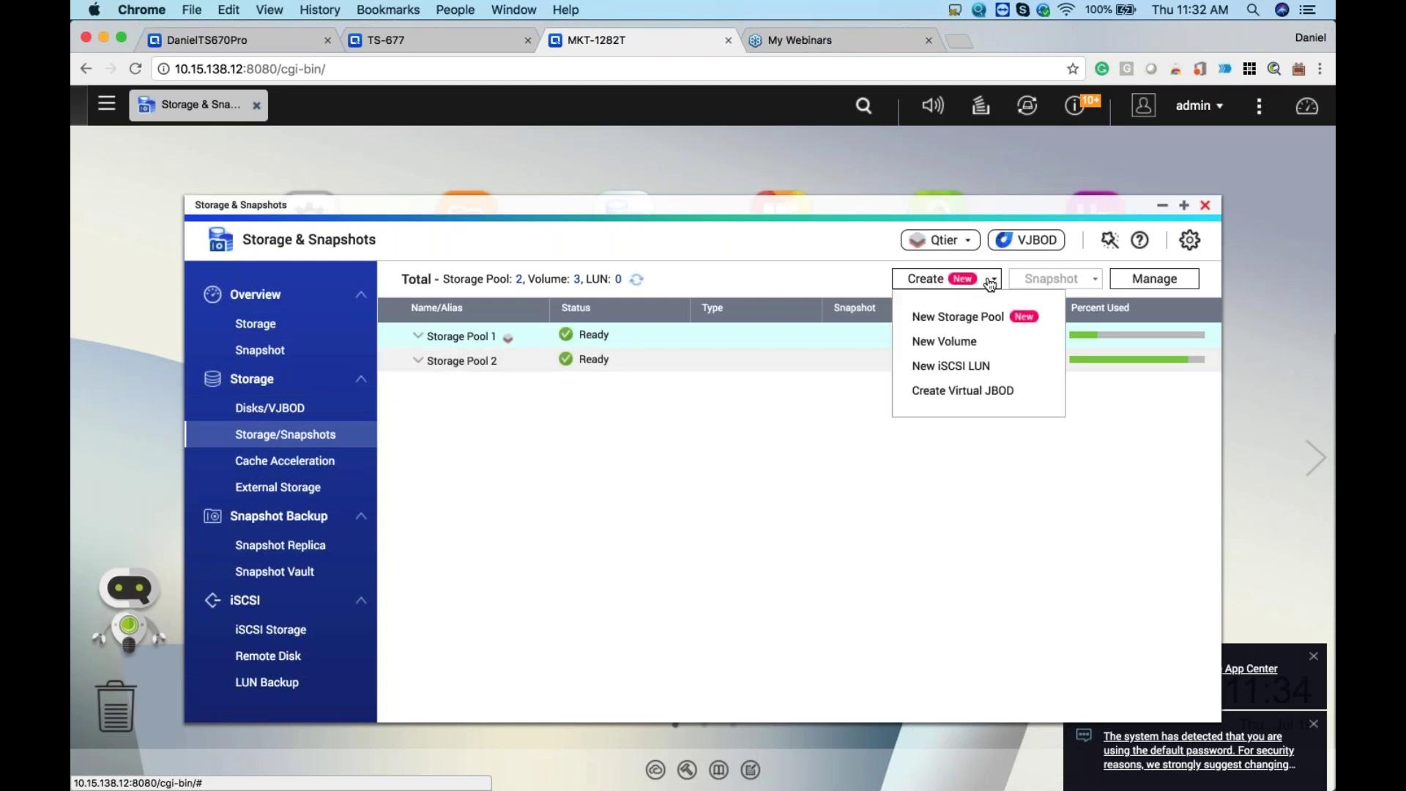
pyautogui.click(950, 342)
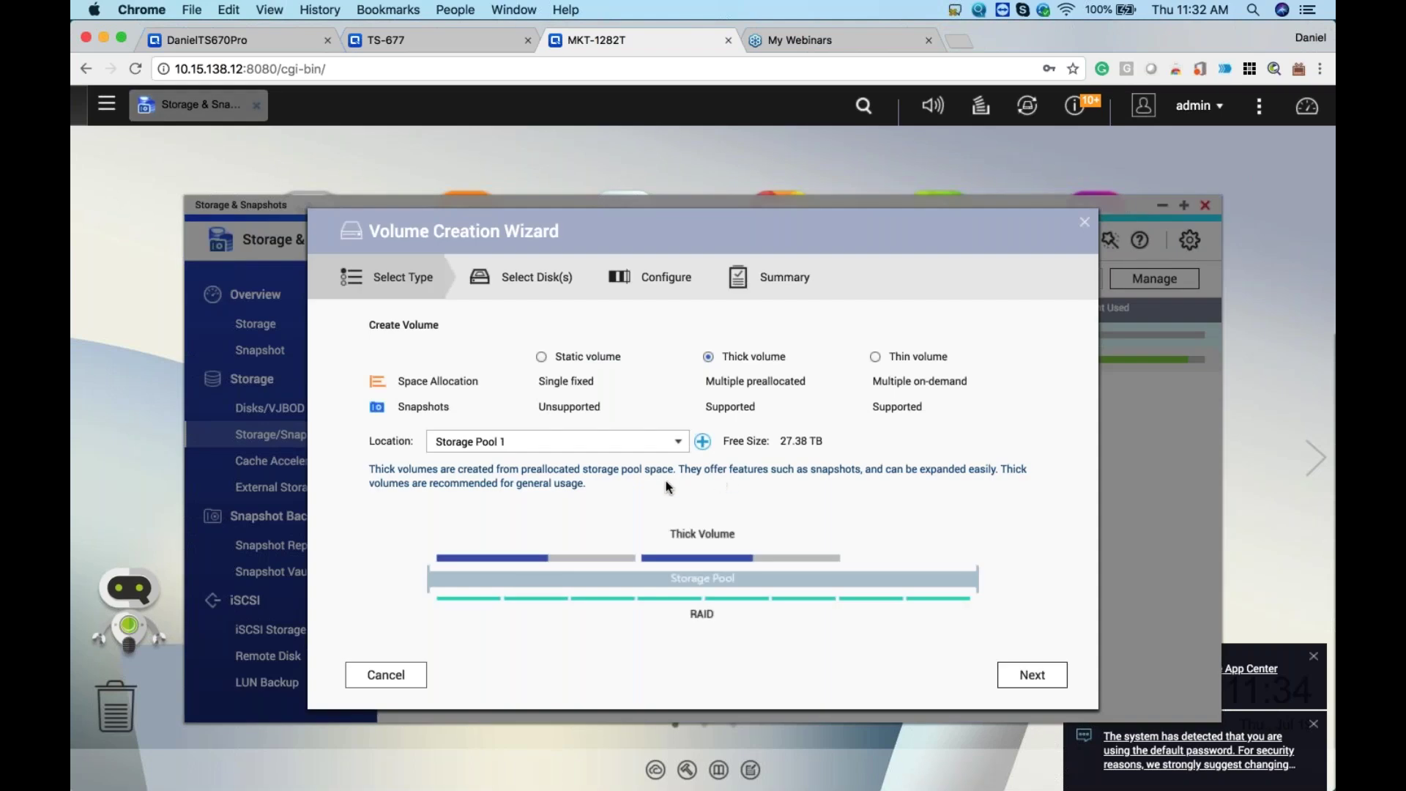
pyautogui.click(653, 446)
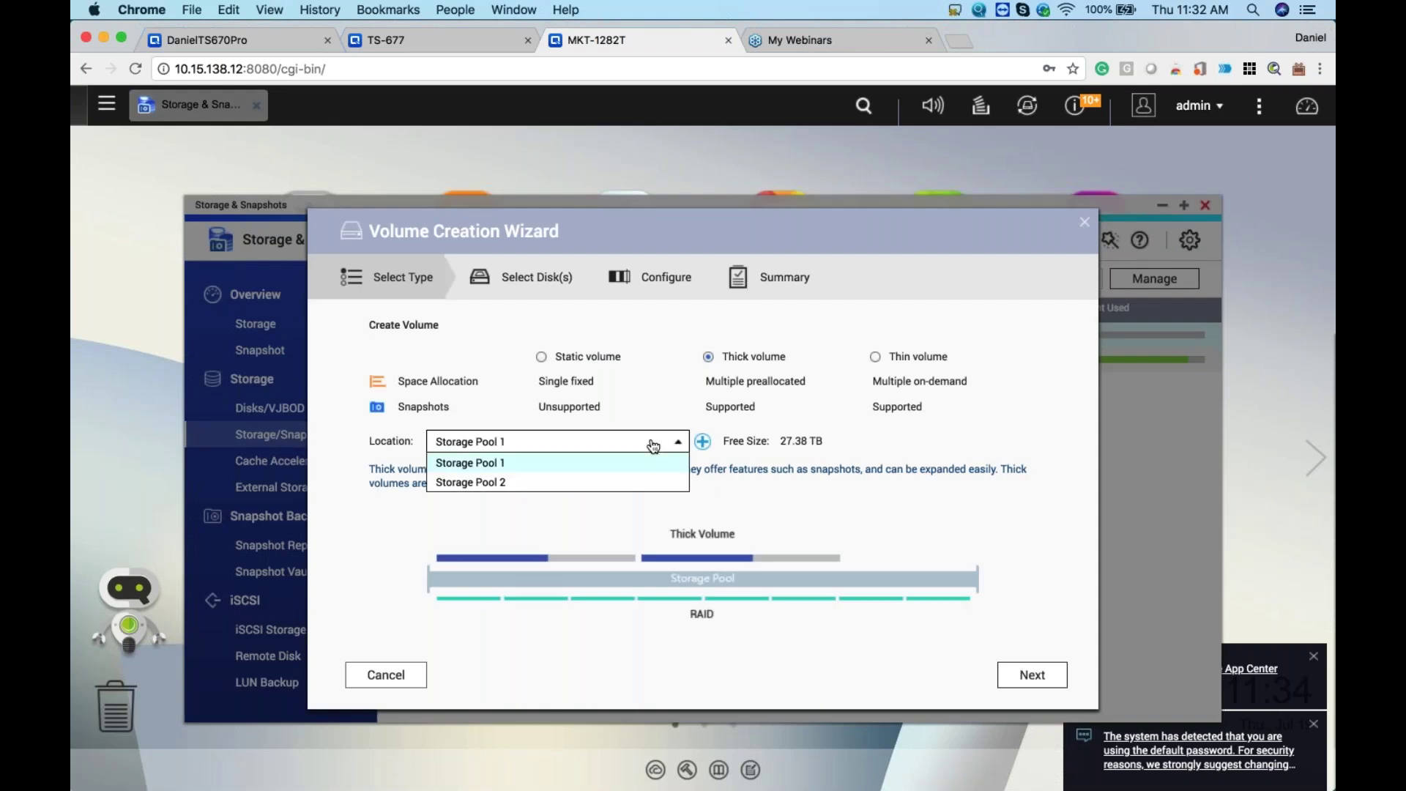
pyautogui.click(547, 466)
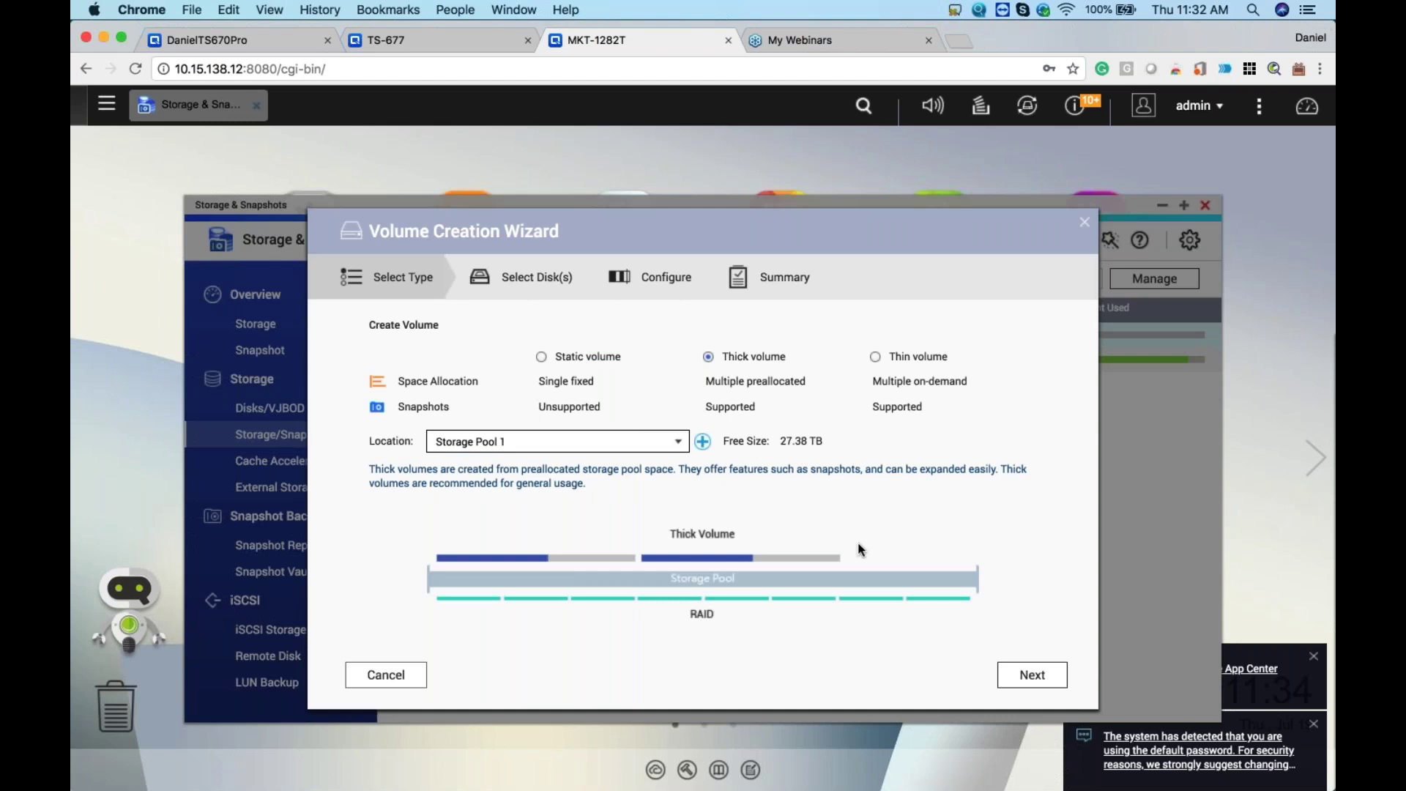
pyautogui.click(1048, 676)
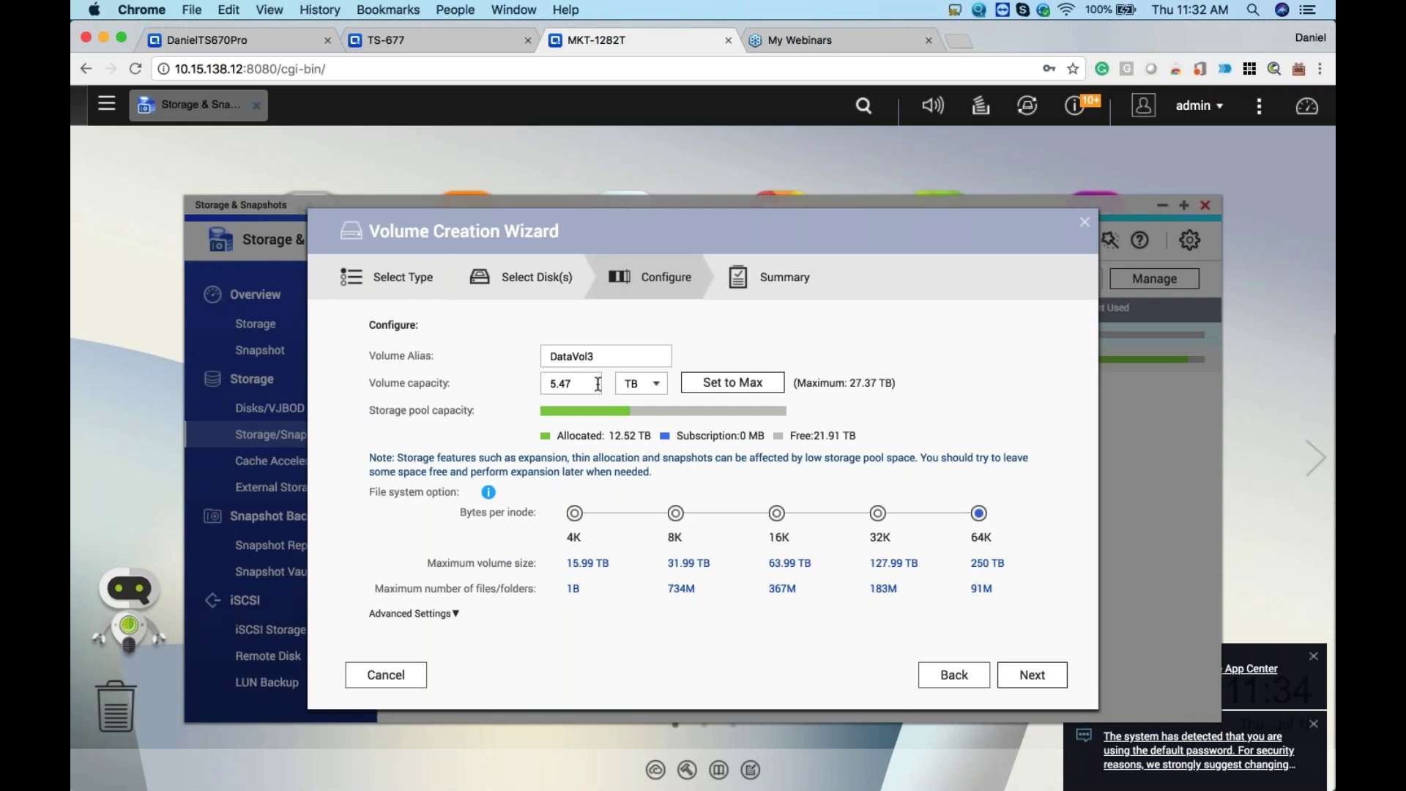
# Step: Set the DataVol3 volume capacity to 1 TB, finish creating the volume and dismiss the creation notice
pyautogui.moveTo(594, 383); pyautogui.dragTo(544, 383)
pyautogui.write('1')
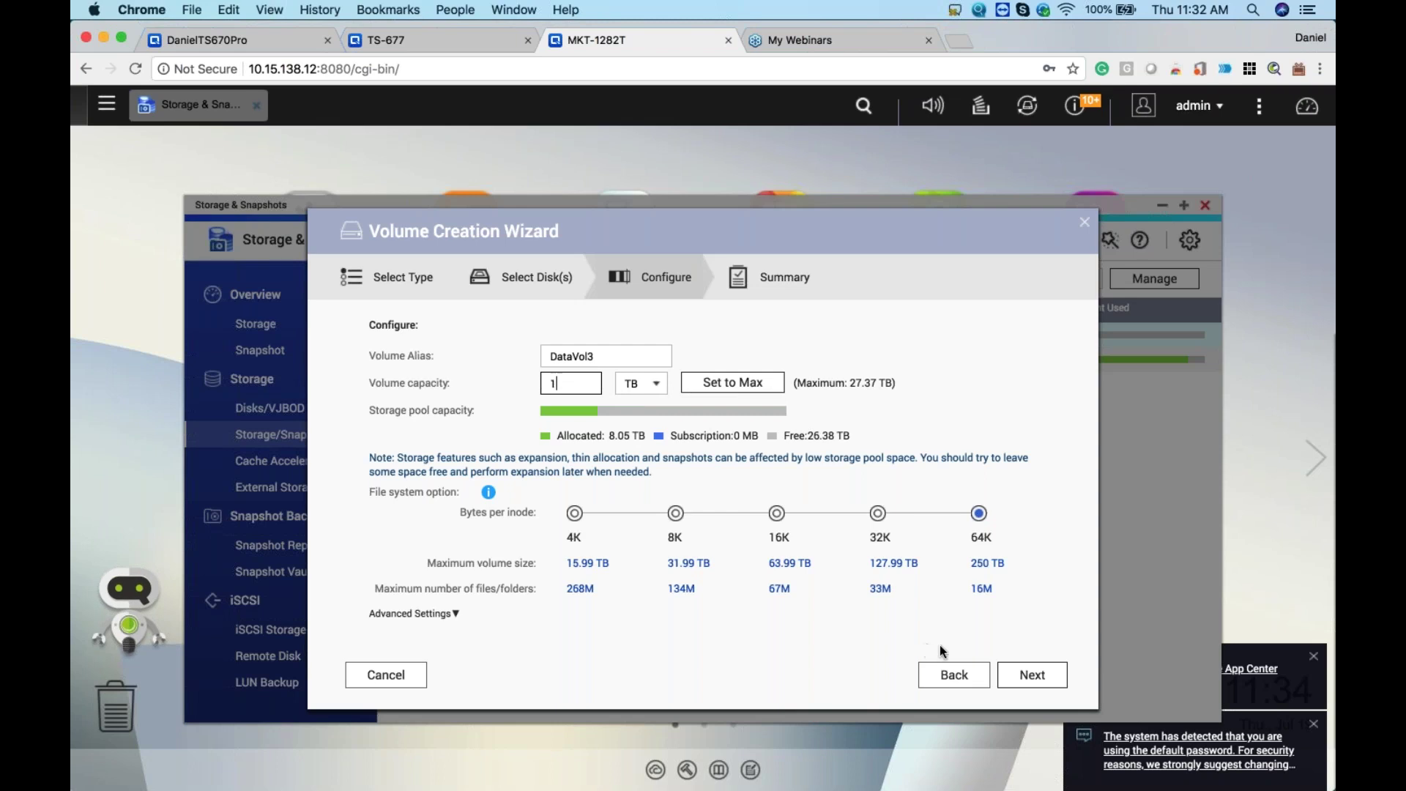
pyautogui.click(1034, 675)
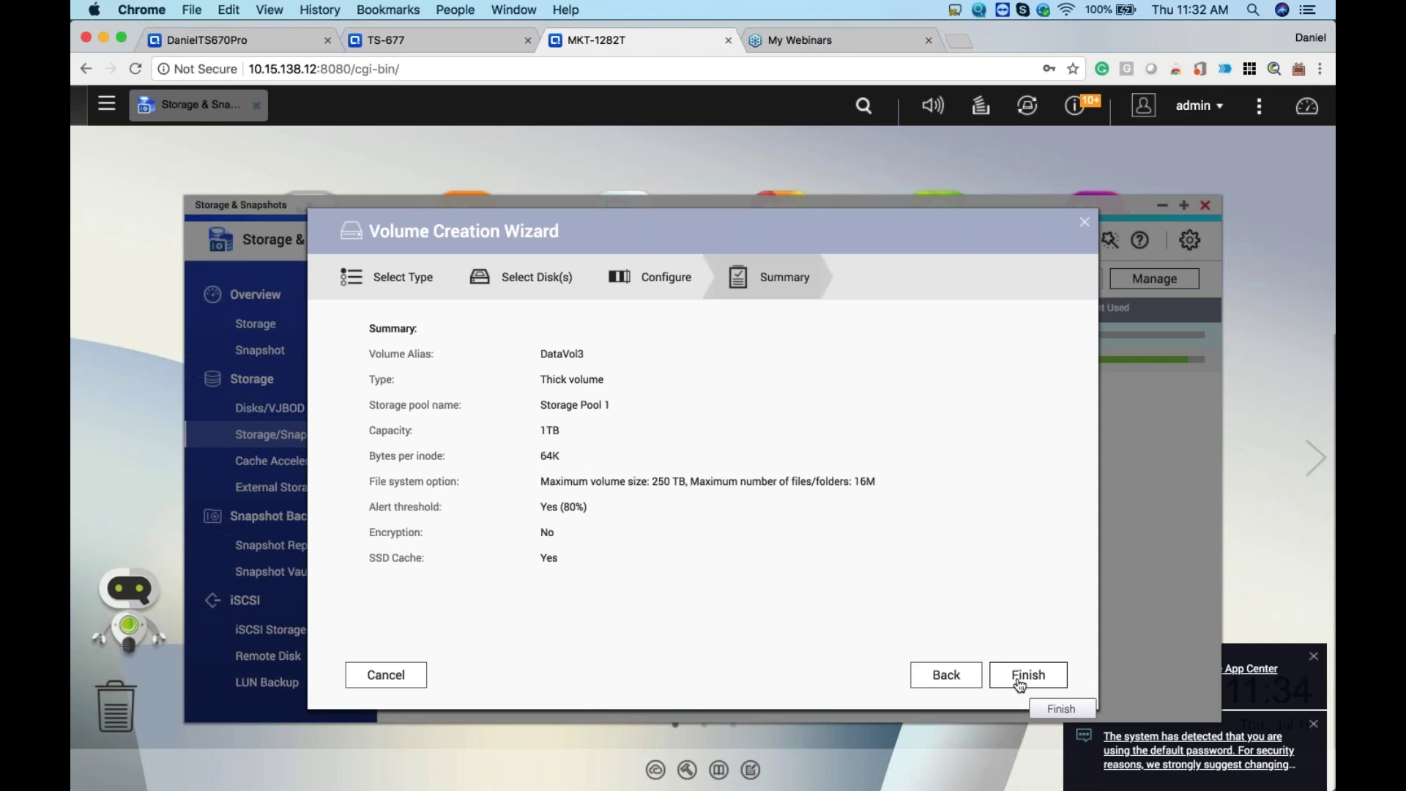
pyautogui.click(1020, 675)
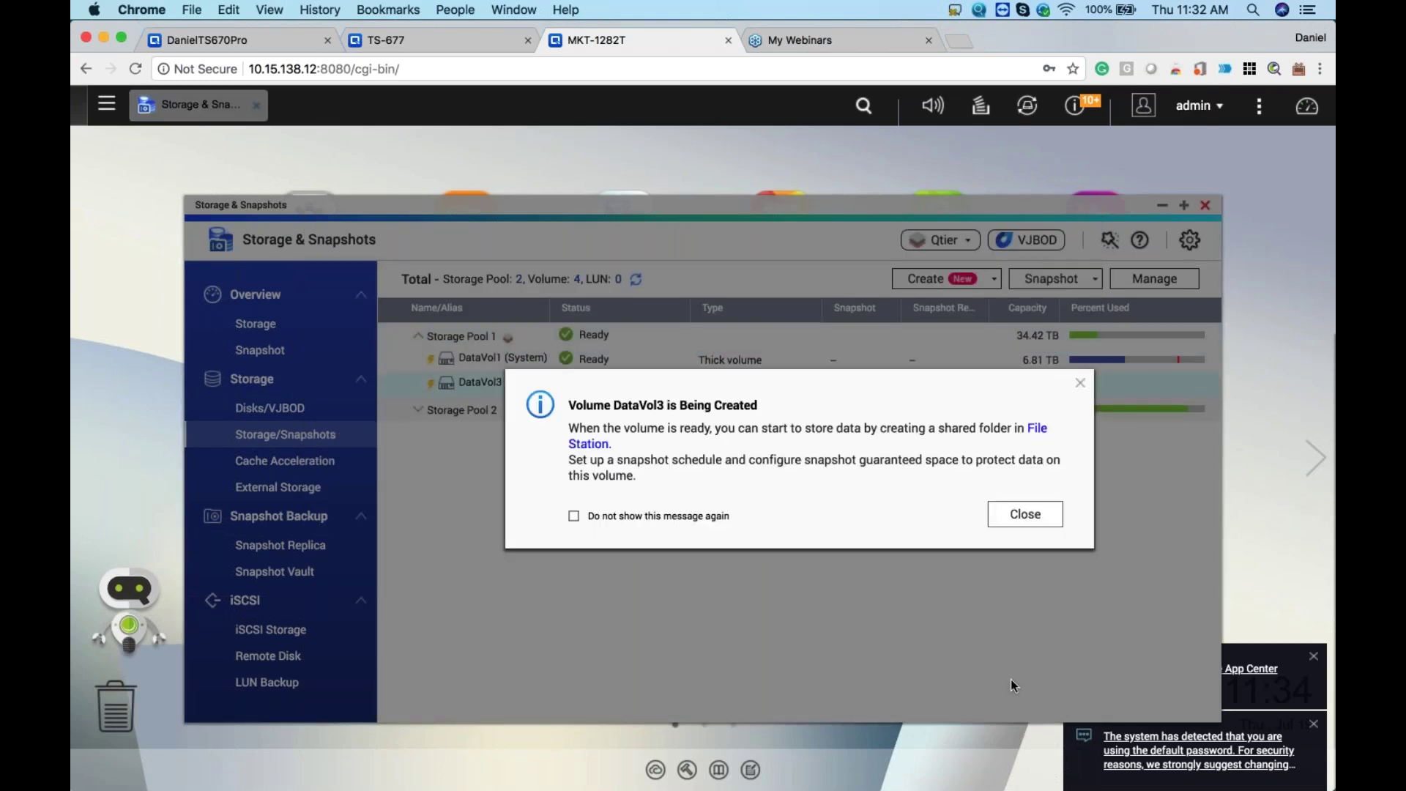
pyautogui.press('Escape')
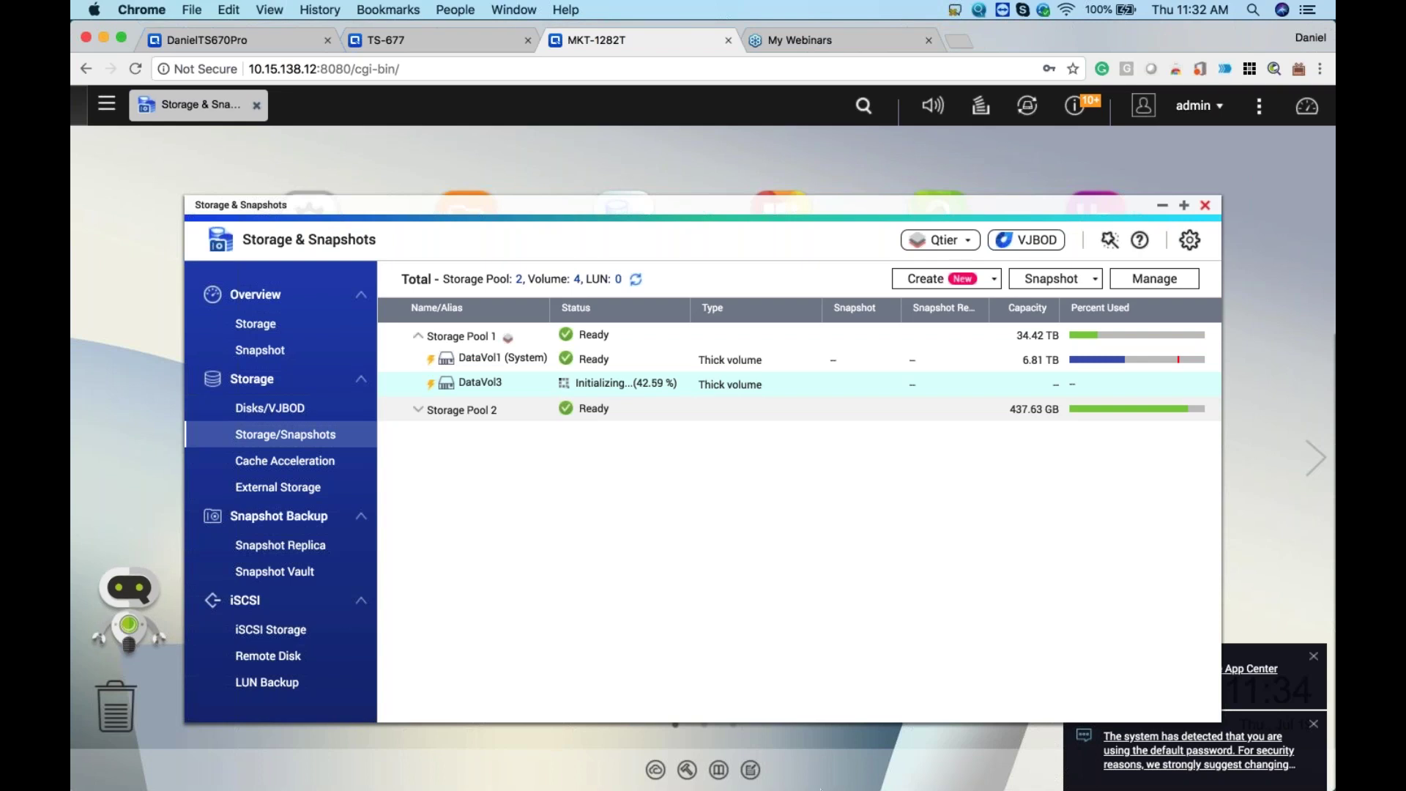
# Step: Switch to the storage management presentation in PowerPoint and start the slide show from the Live Demo slide
pyautogui.moveTo(835, 775)
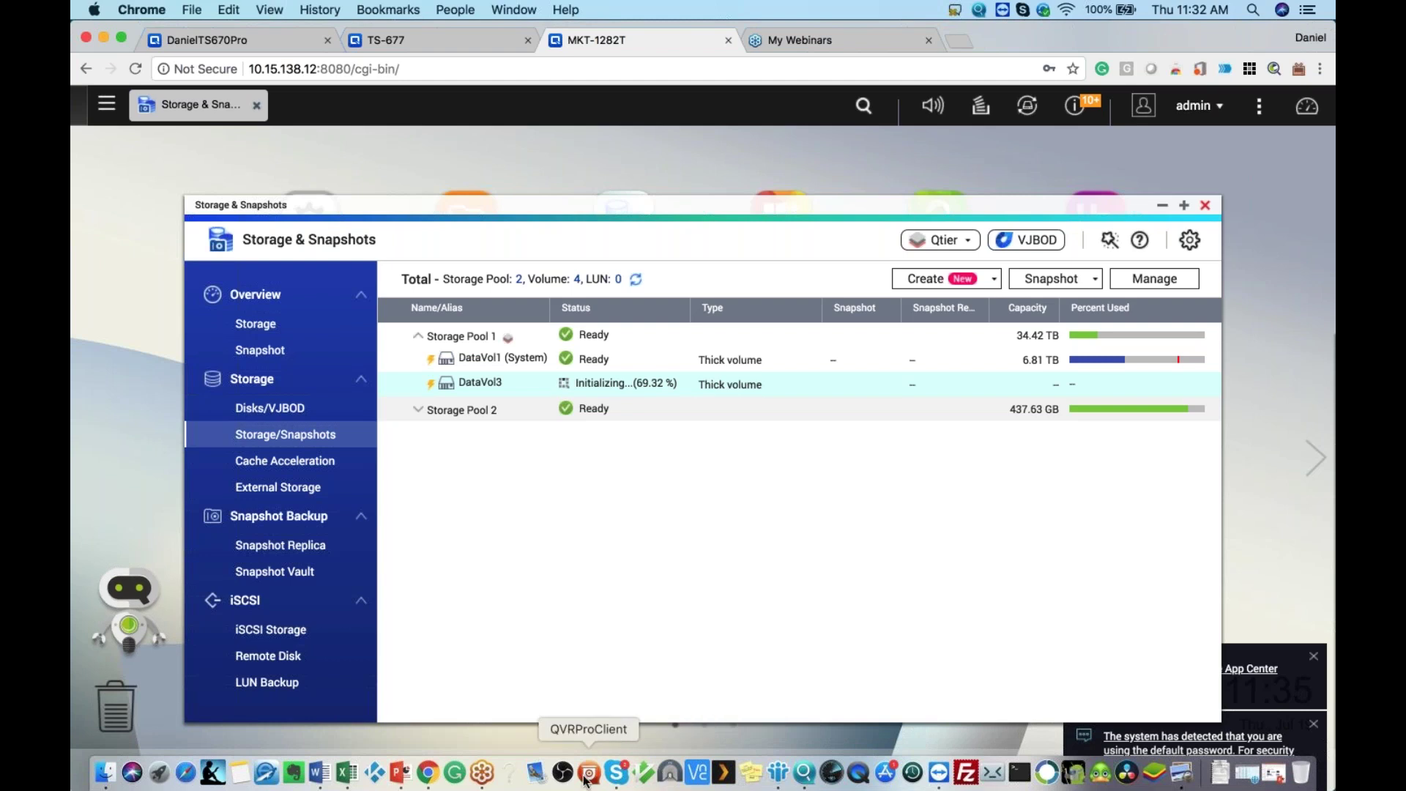
pyautogui.click(401, 775)
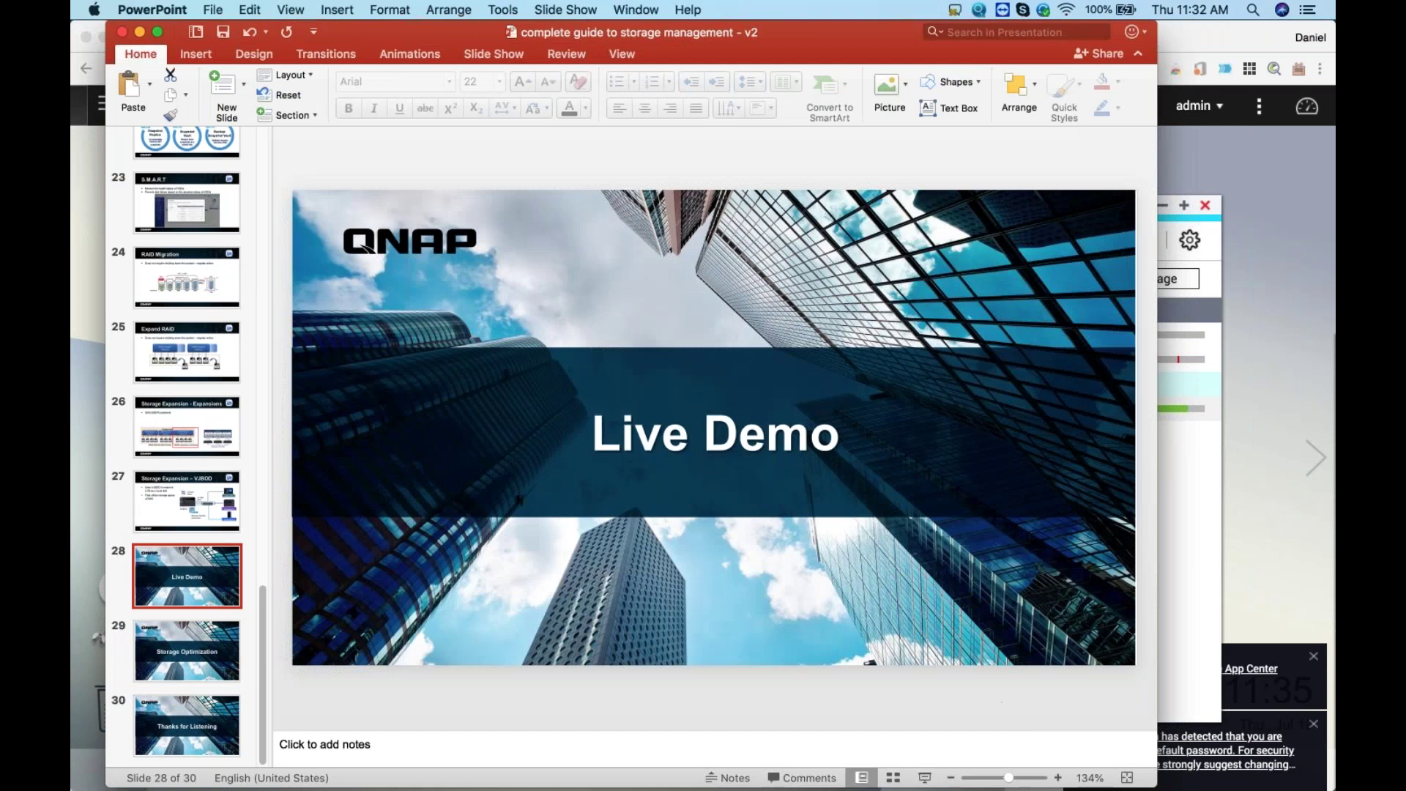
pyautogui.click(924, 778)
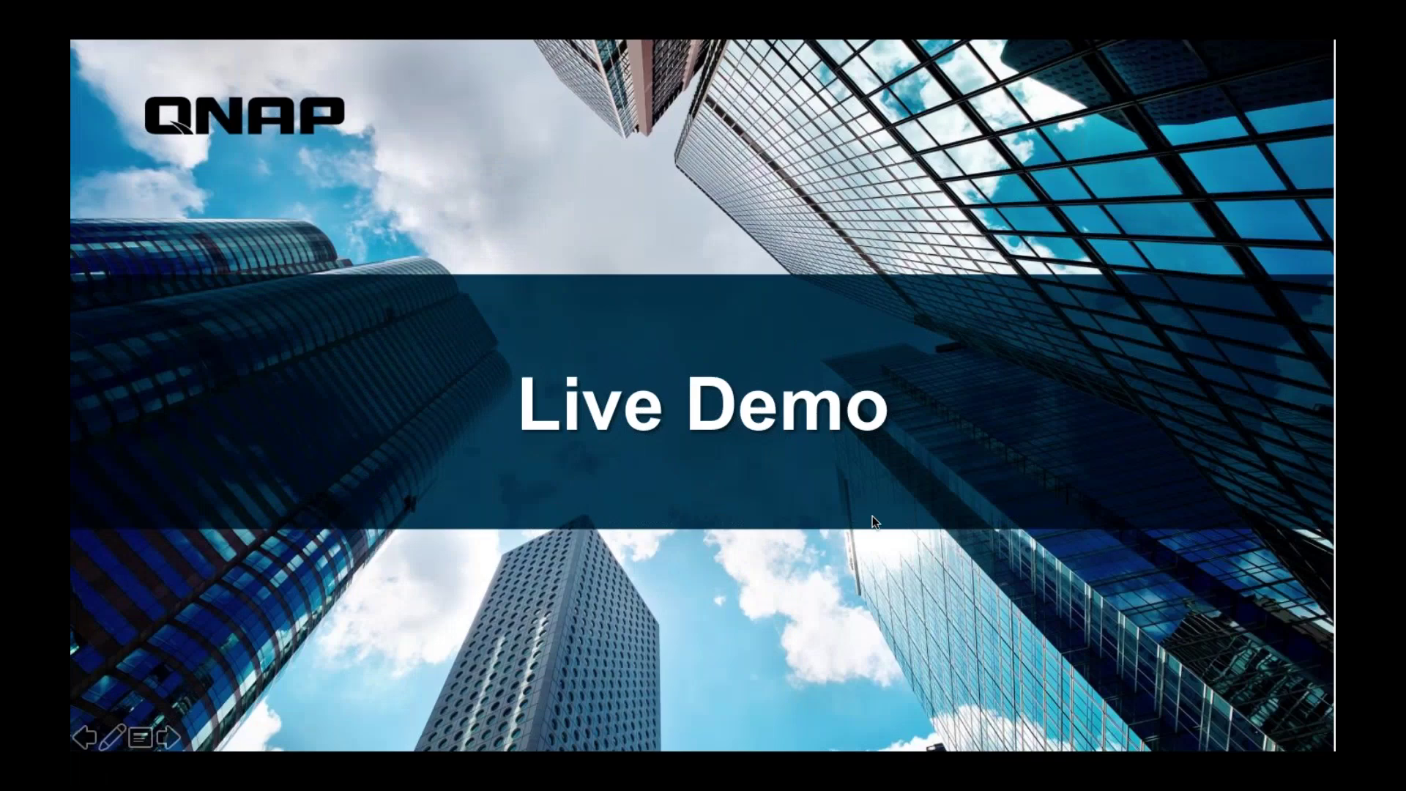